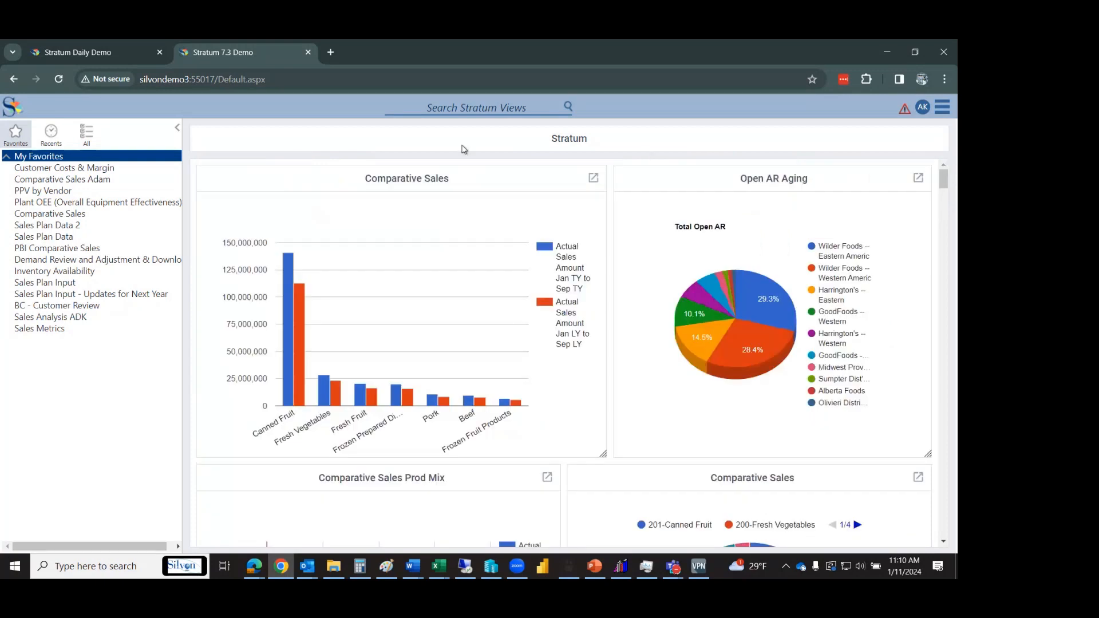
Switch to the Stratum Daily Demo site and show the main menu's Manage Things submenu.
left_click(126, 54)
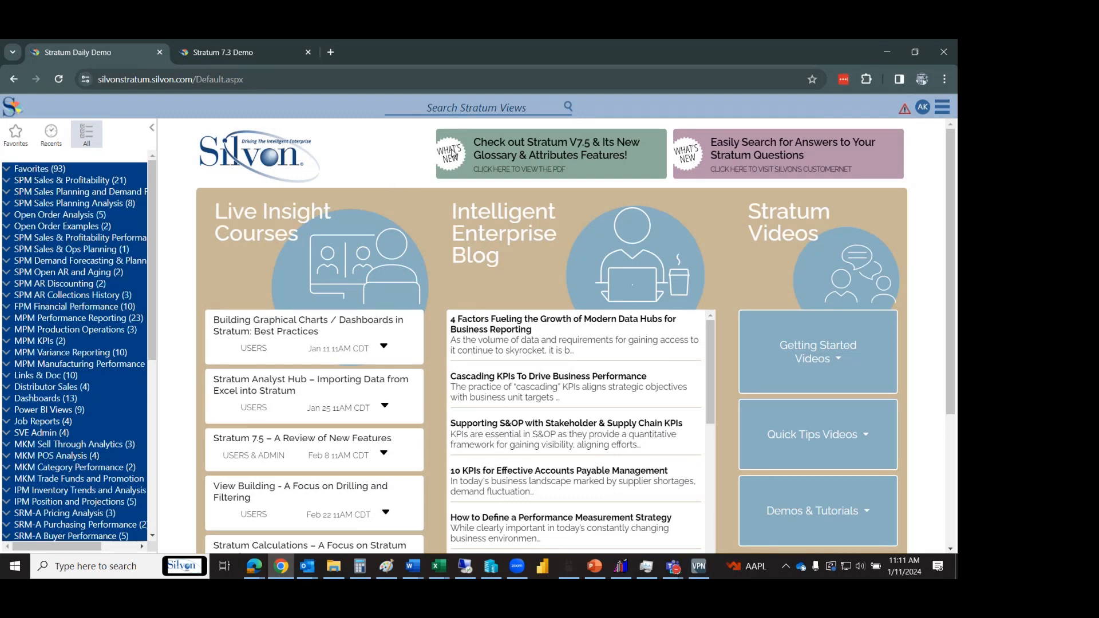
left_click(944, 112)
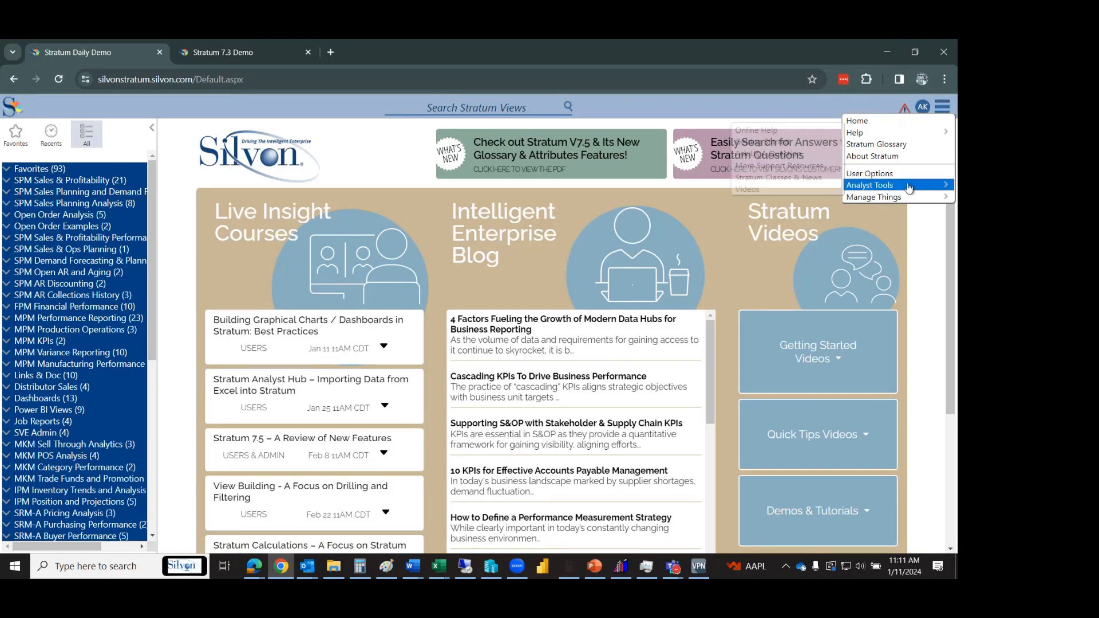
mouse_move(922, 198)
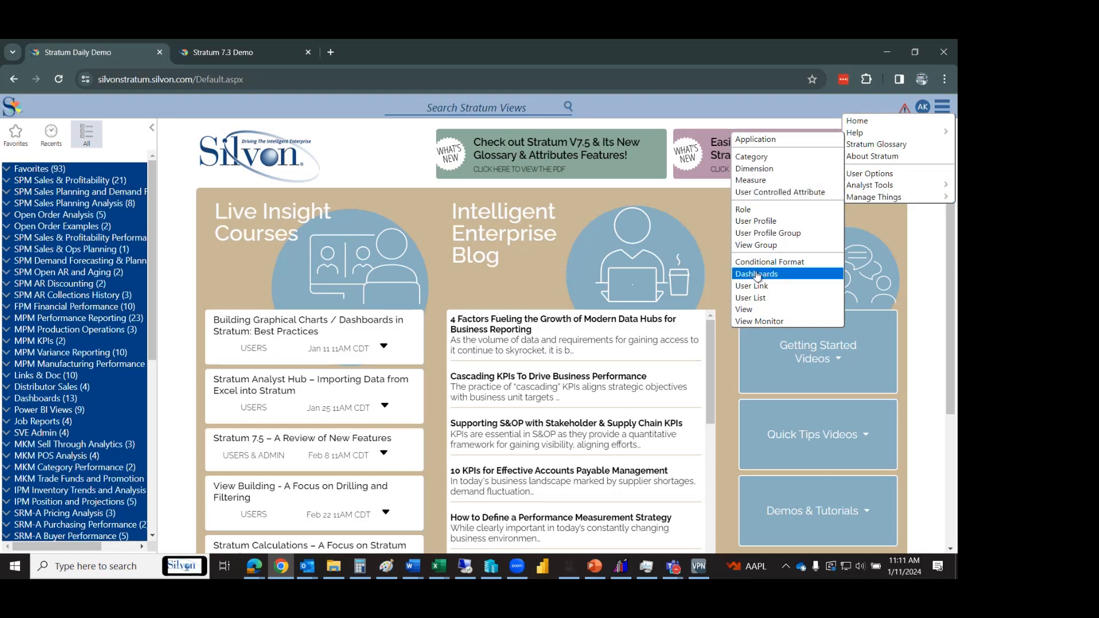
Open the Dashboards manager and run the Stratum Sales dashboard.
left_click(804, 276)
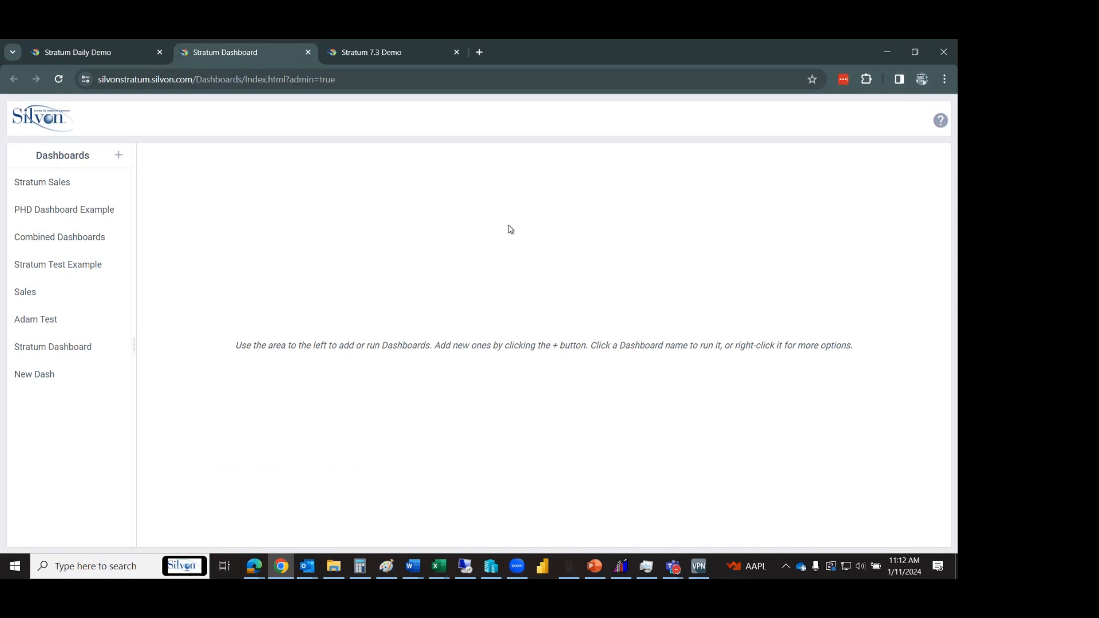
left_click(71, 189)
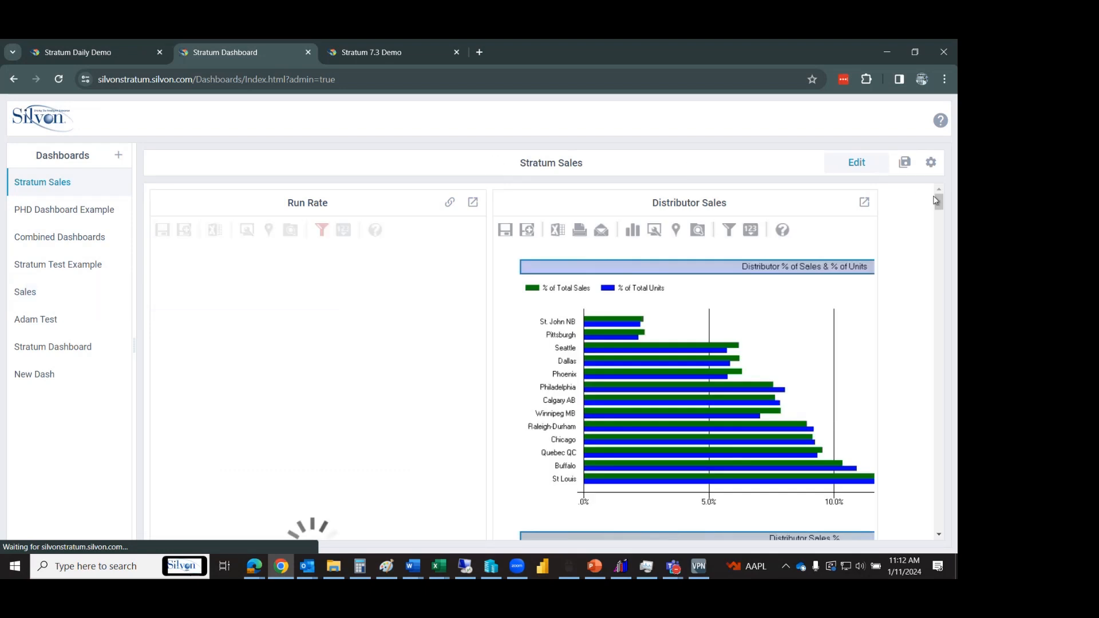
mouse_move(937, 203)
left_mouse_down()
mouse_move(940, 240)
mouse_move(936, 190)
left_mouse_up()
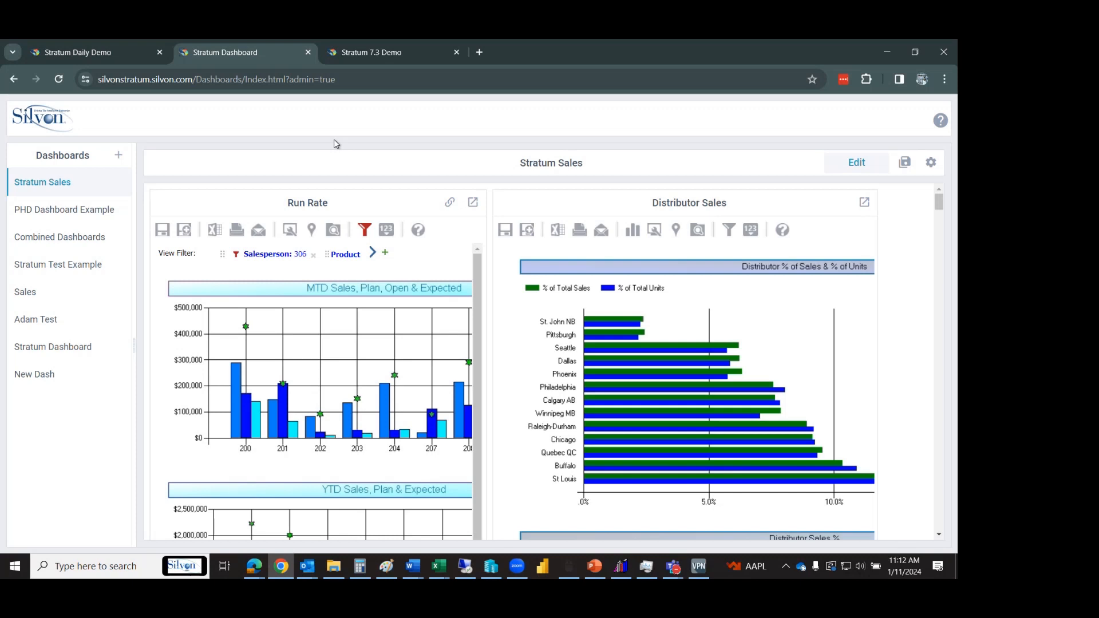
Run the Stratum Test Example, Sales, Adam Test and Stratum Dashboard dashboards, then sign in to Power BI.
left_click(97, 274)
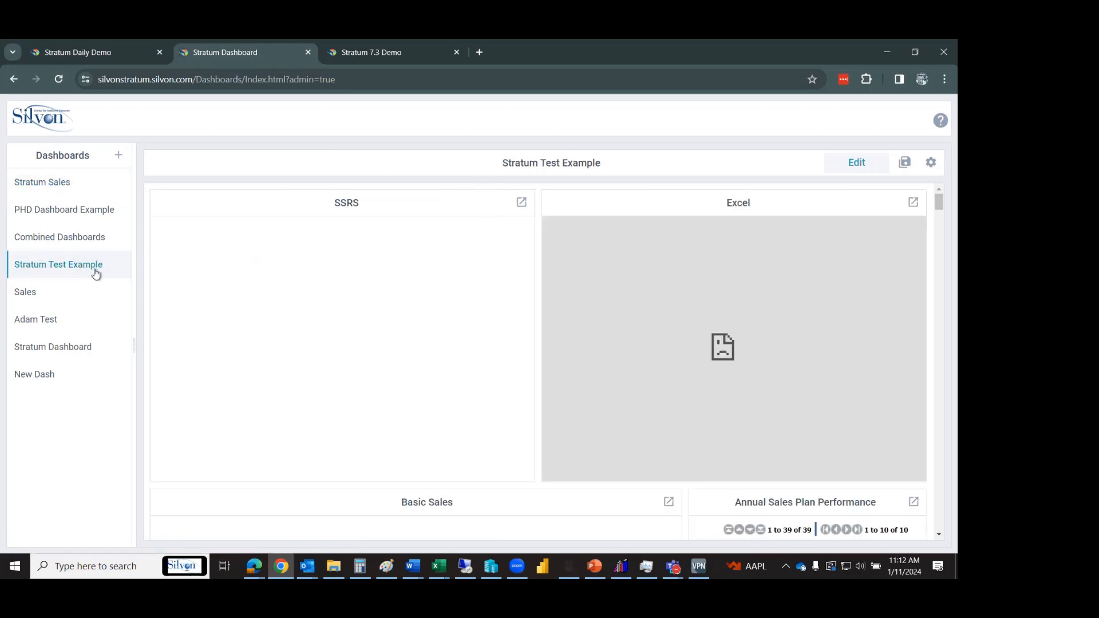
left_click(83, 292)
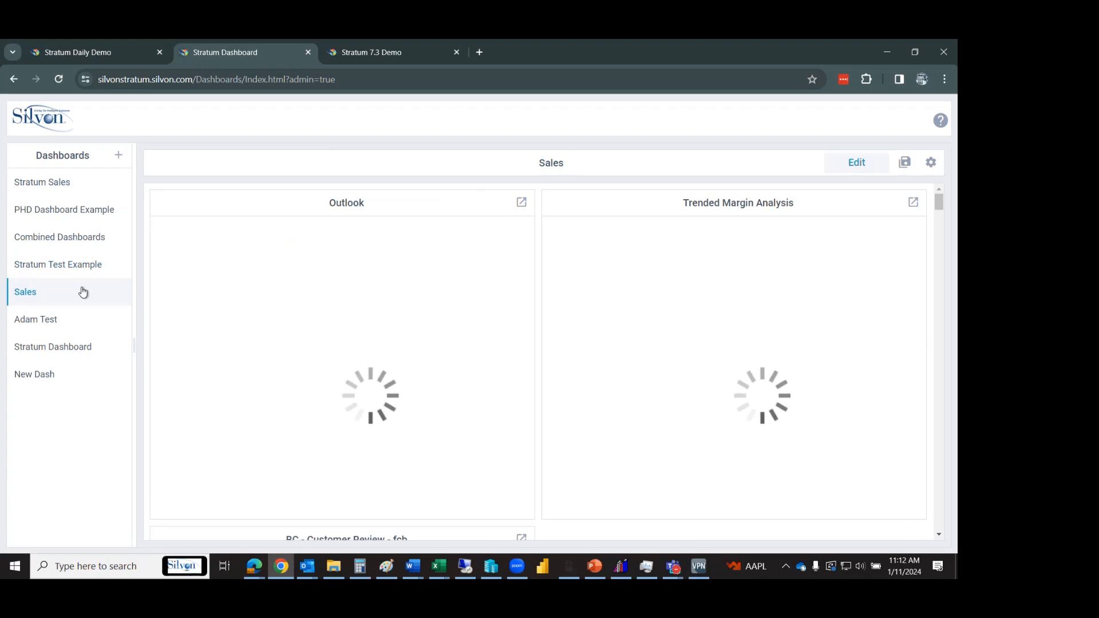
left_click(71, 316)
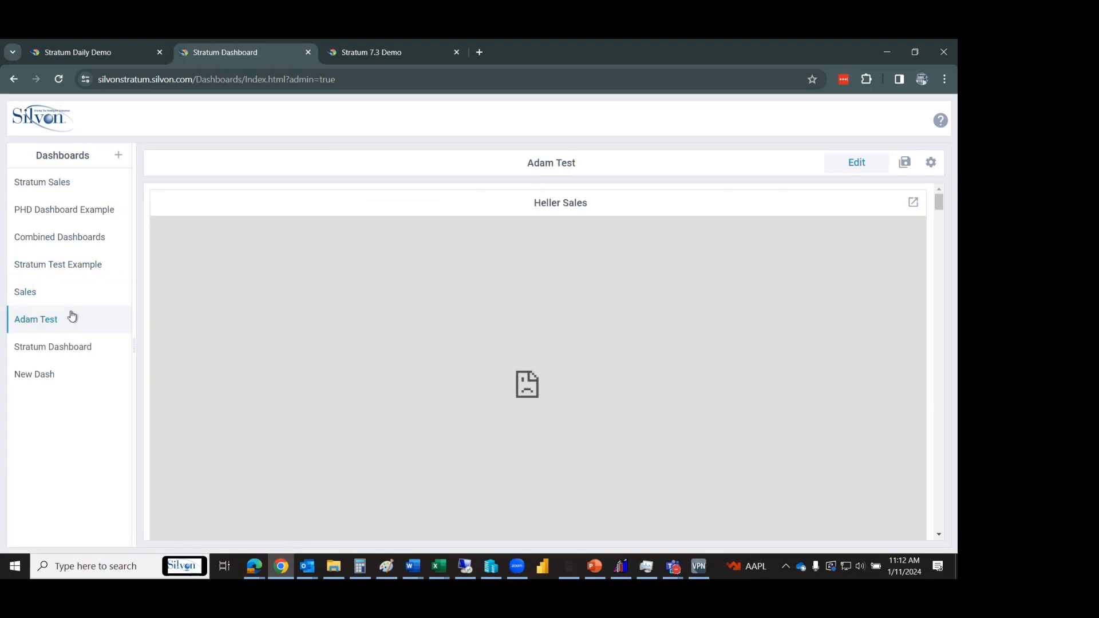
left_click(67, 344)
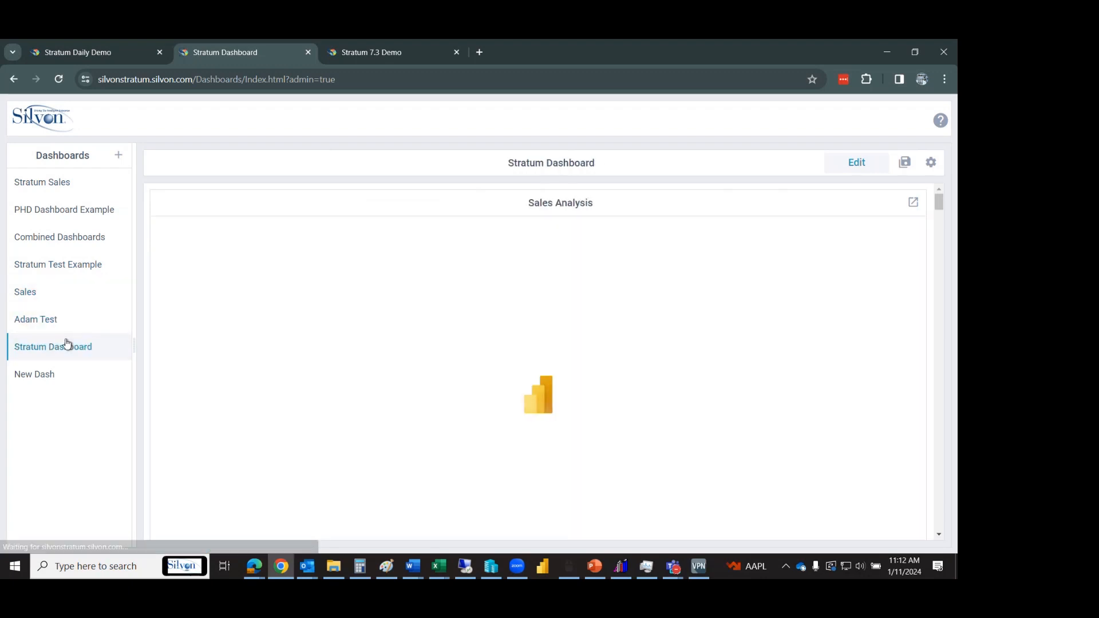
left_click(83, 319)
left_click(86, 347)
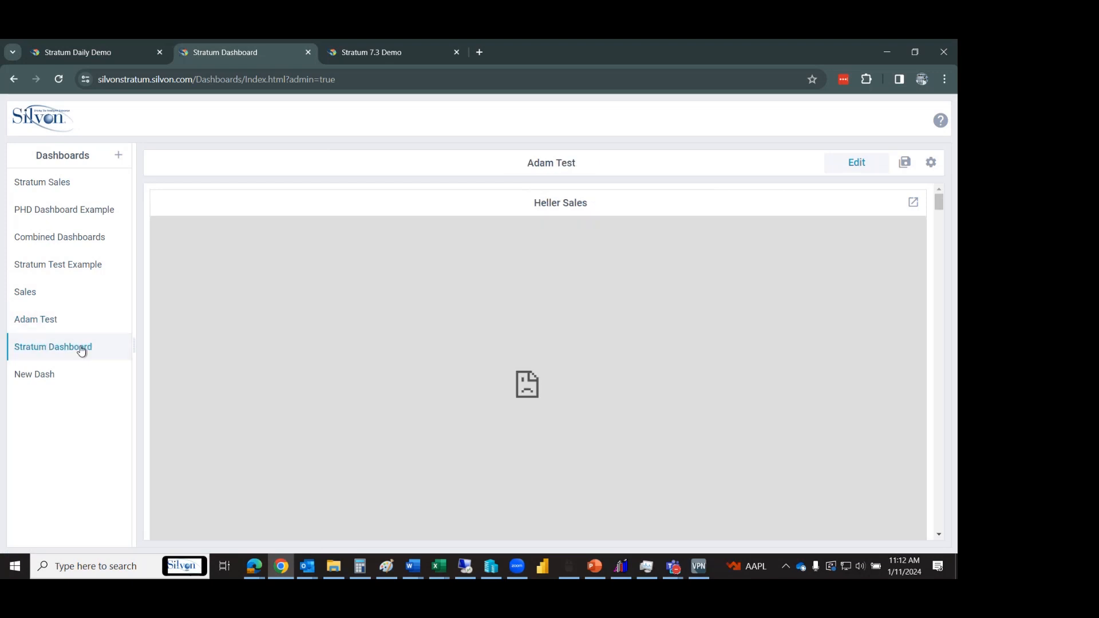
left_click(553, 423)
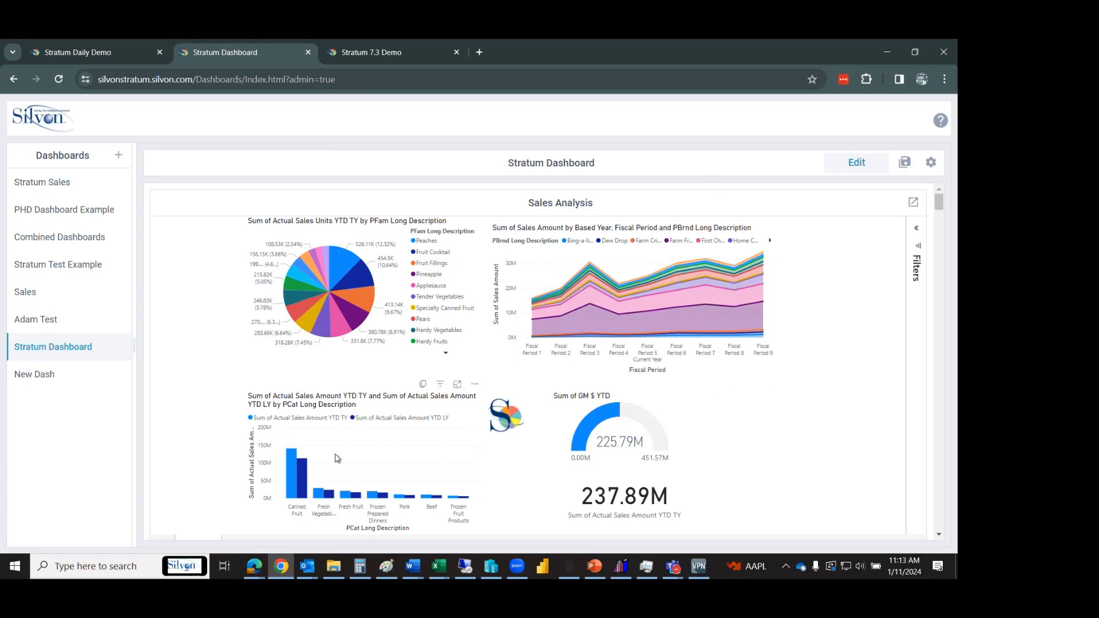
Cross-filter the report by Canned Fruit, Pears and Fruit Cocktail, then open New Dash.
left_click(290, 481)
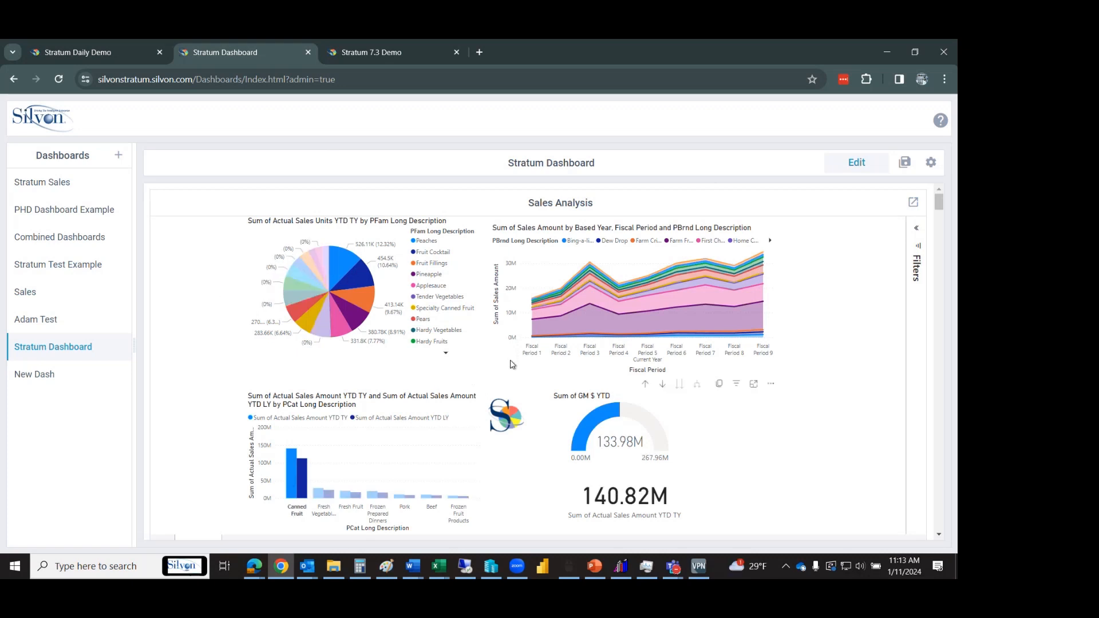
left_click(302, 314)
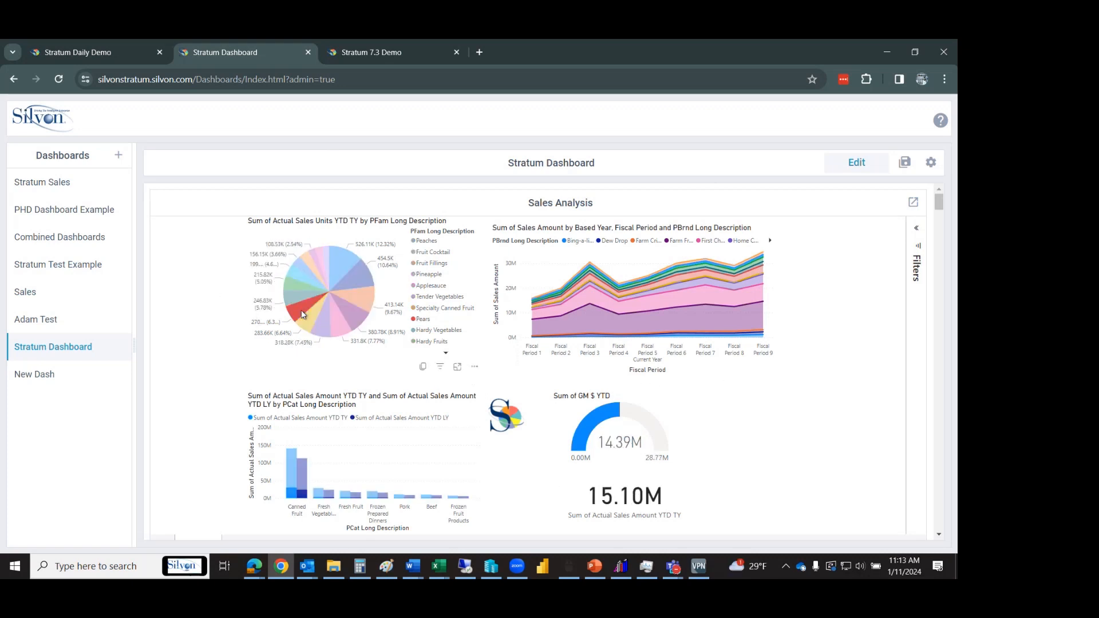
left_click(365, 283)
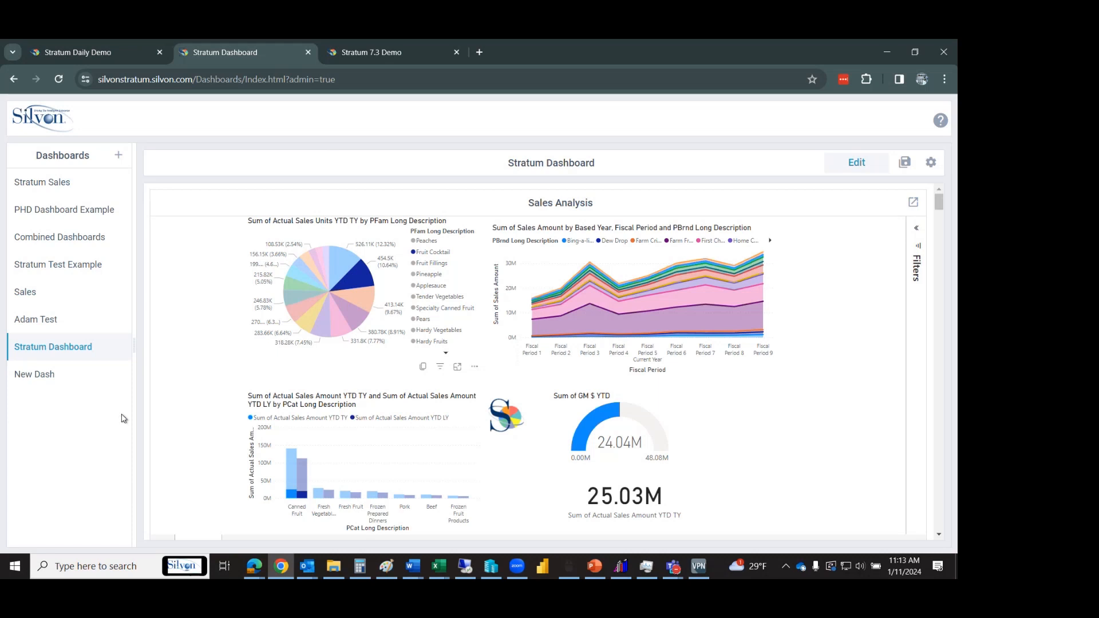
left_click(57, 372)
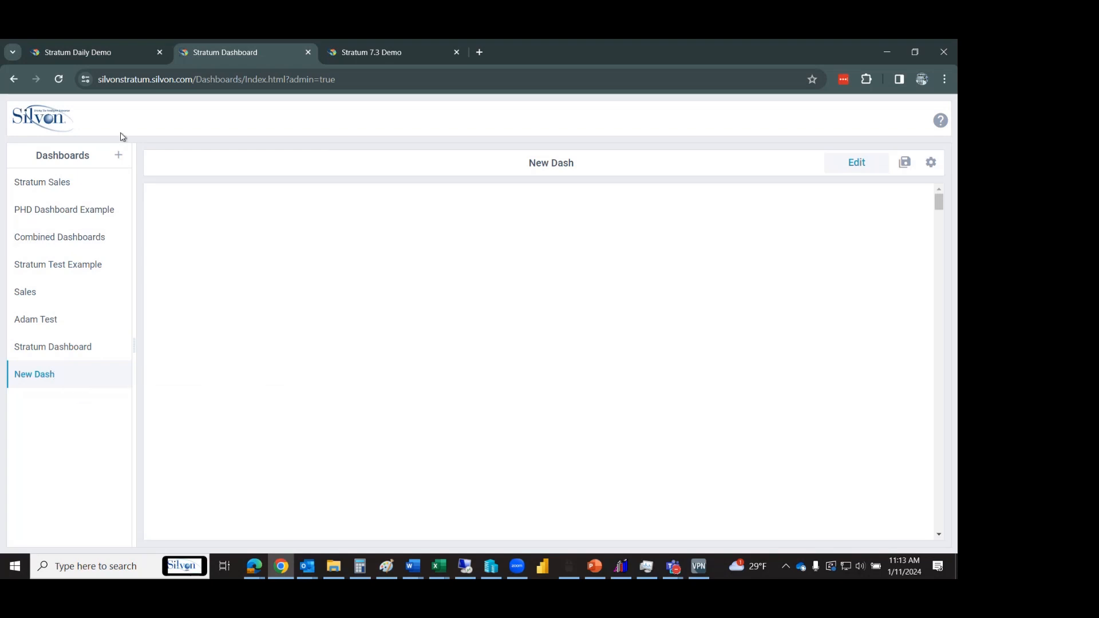
Cancel the Create Dashboard dialog and put New Dash into edit mode.
left_click(119, 157)
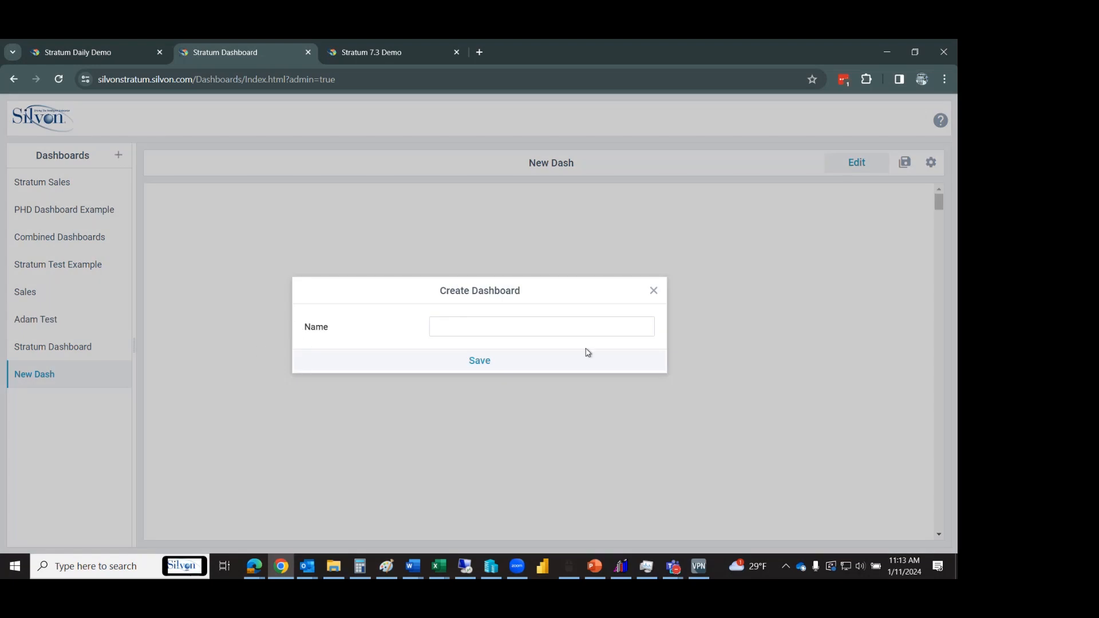
left_click(653, 291)
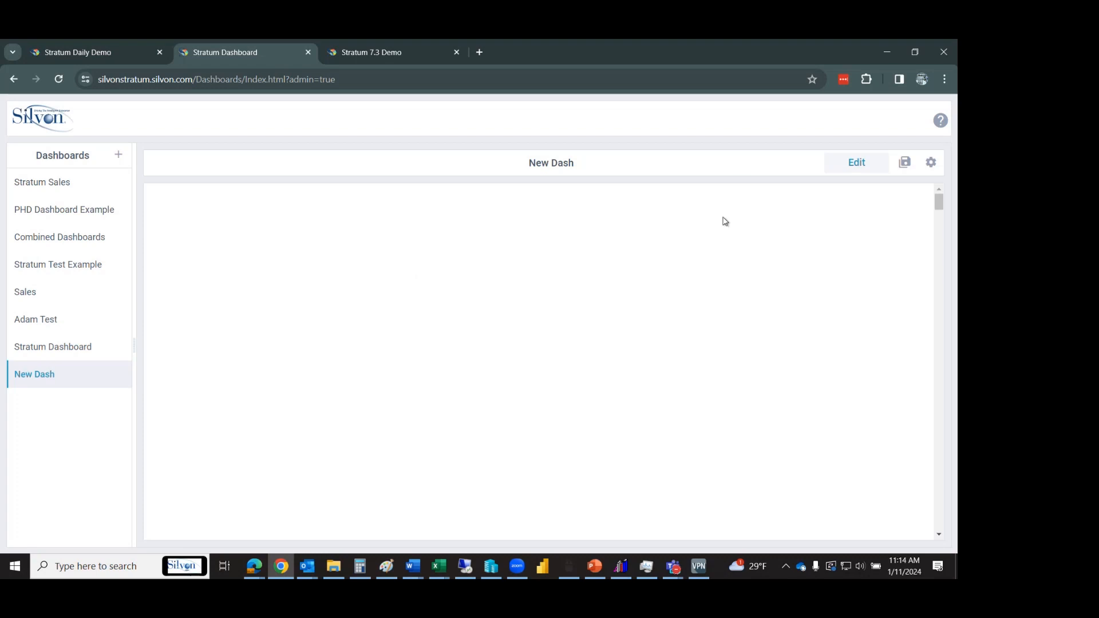
left_click(859, 167)
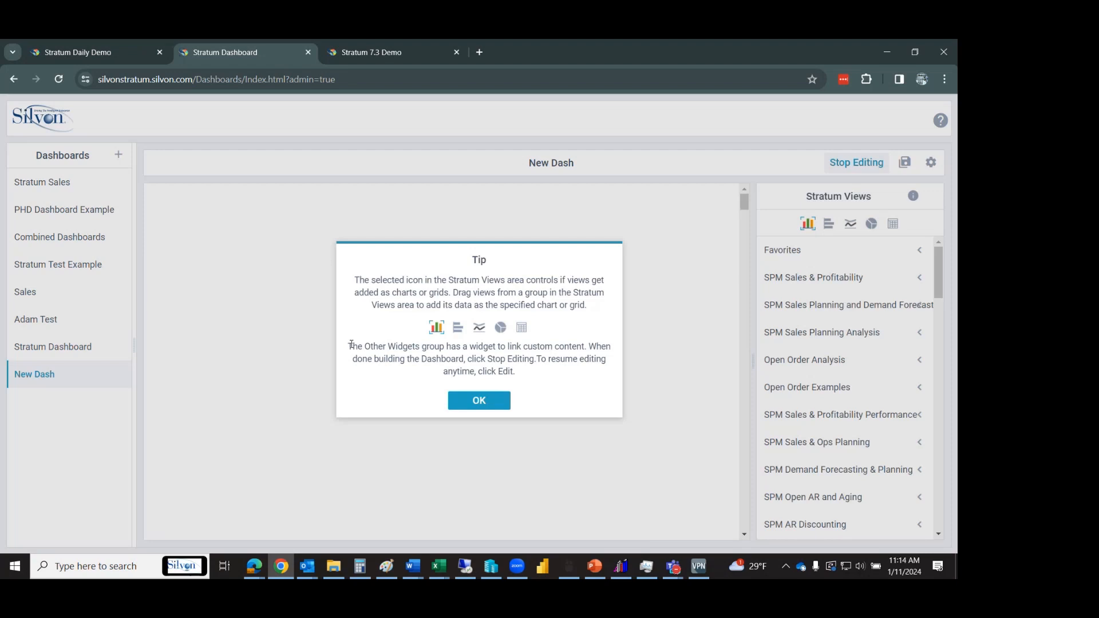
Add the Comparative Sales view from SPM Sales & Profitability to New Dash and open its chart settings.
left_click(481, 400)
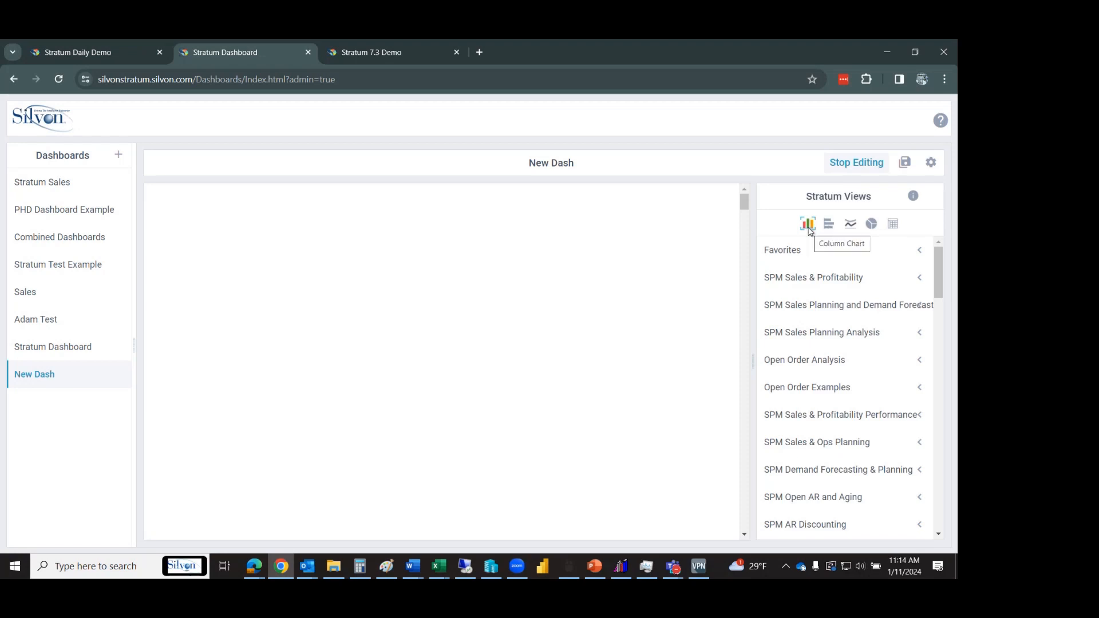
mouse_move(942, 269)
left_mouse_down()
mouse_move(943, 289)
mouse_move(945, 262)
left_mouse_up()
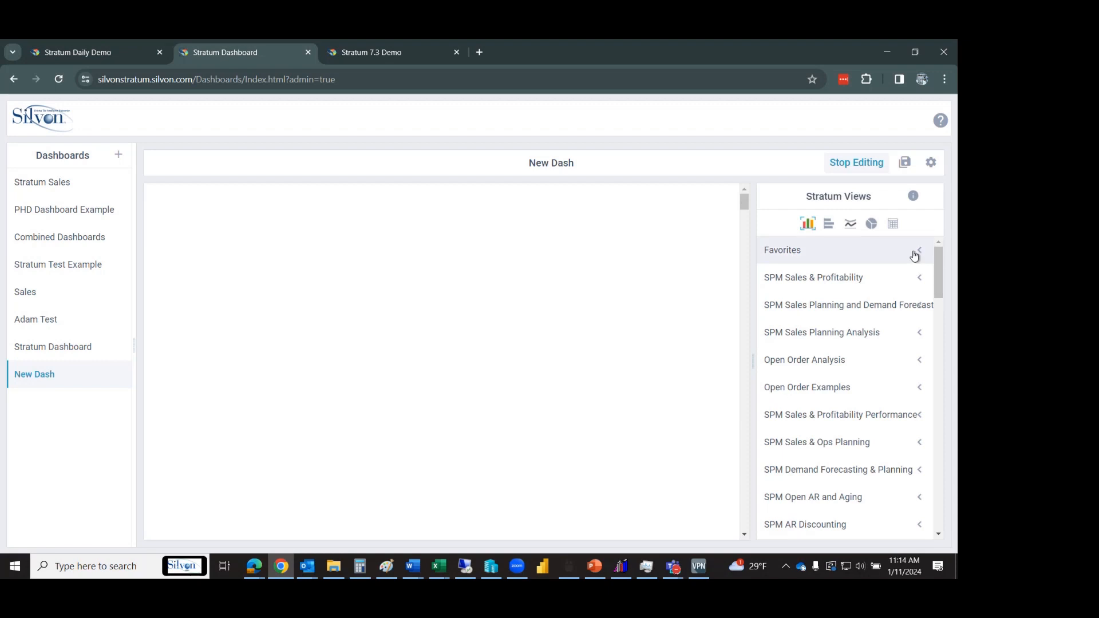
left_click(916, 253)
left_click(913, 255)
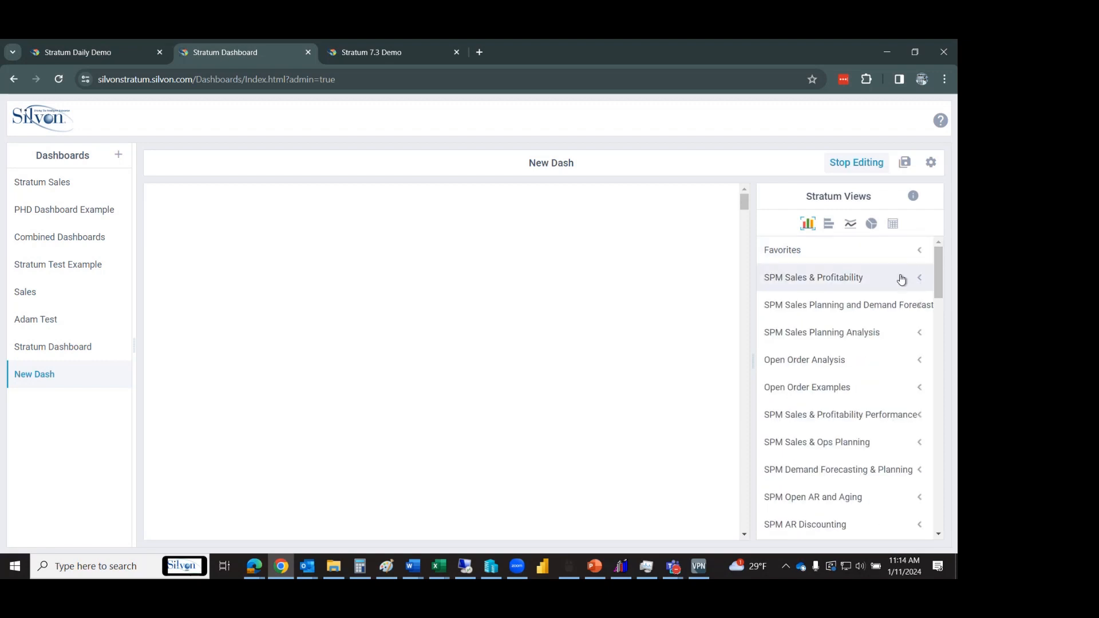
left_click(901, 278)
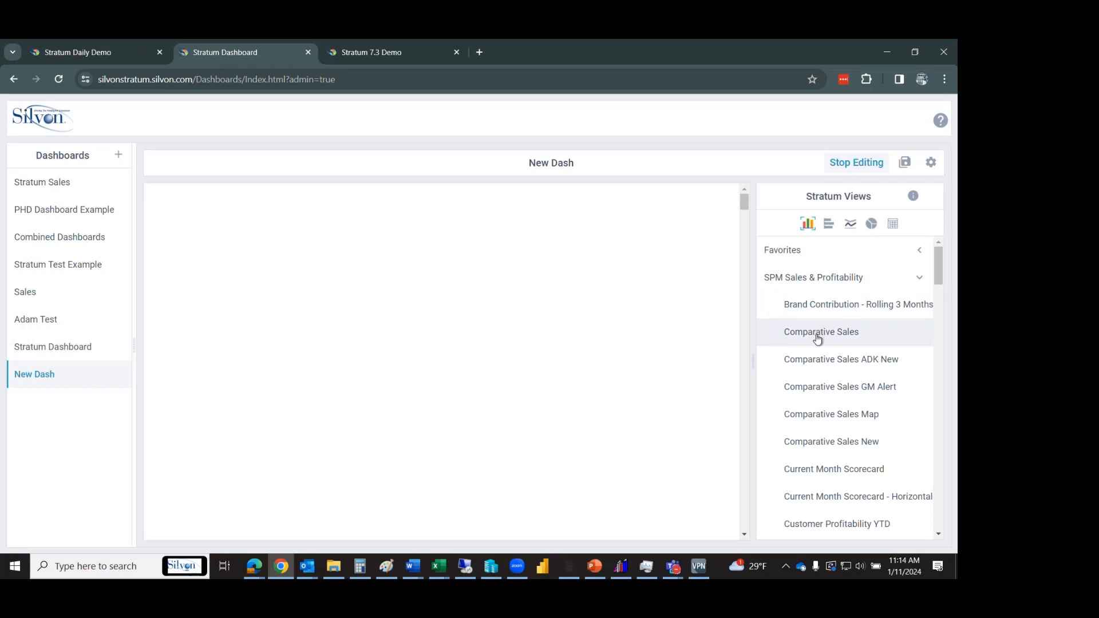
left_click_drag(817, 338, 167, 201)
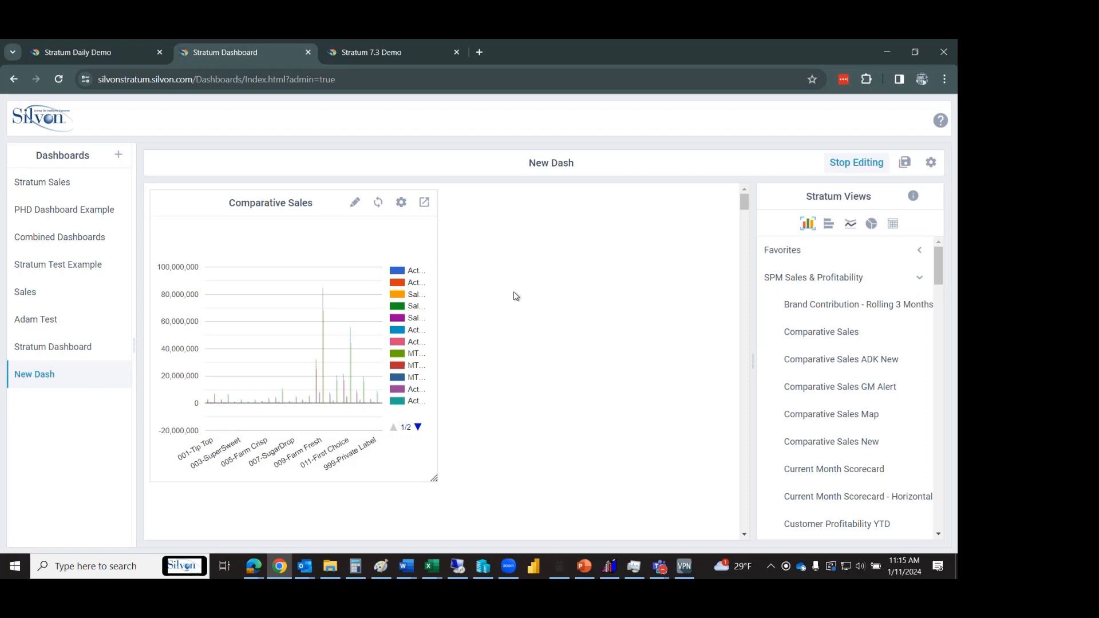
left_click(356, 207)
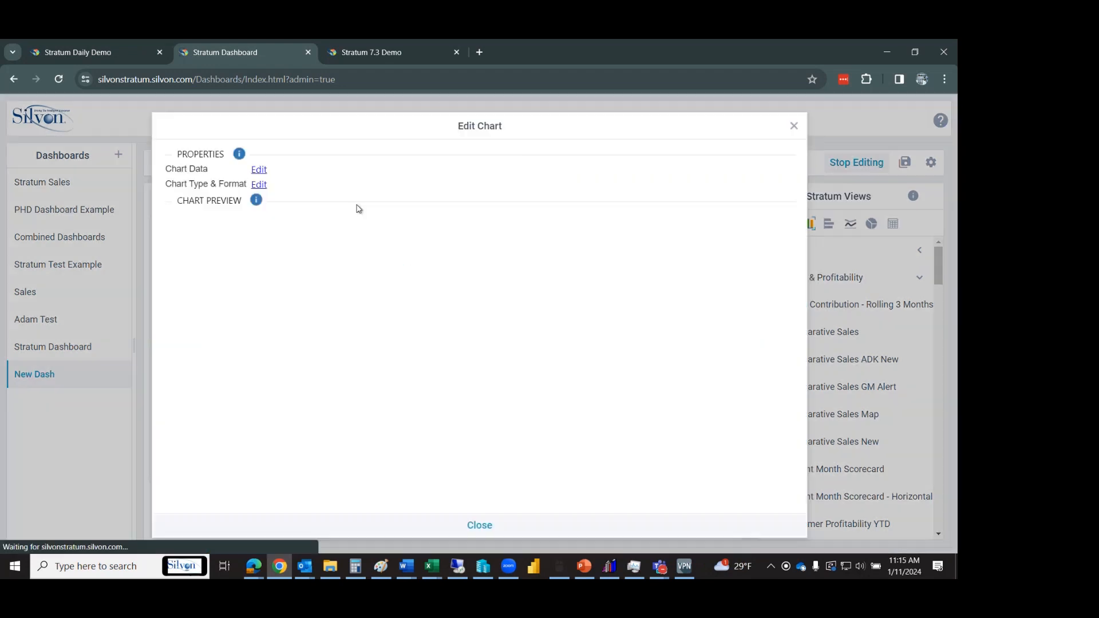
In Chart Data, uncheck the Jul–Sep Actual Sales Amount and Sales % Change series.
left_click(256, 172)
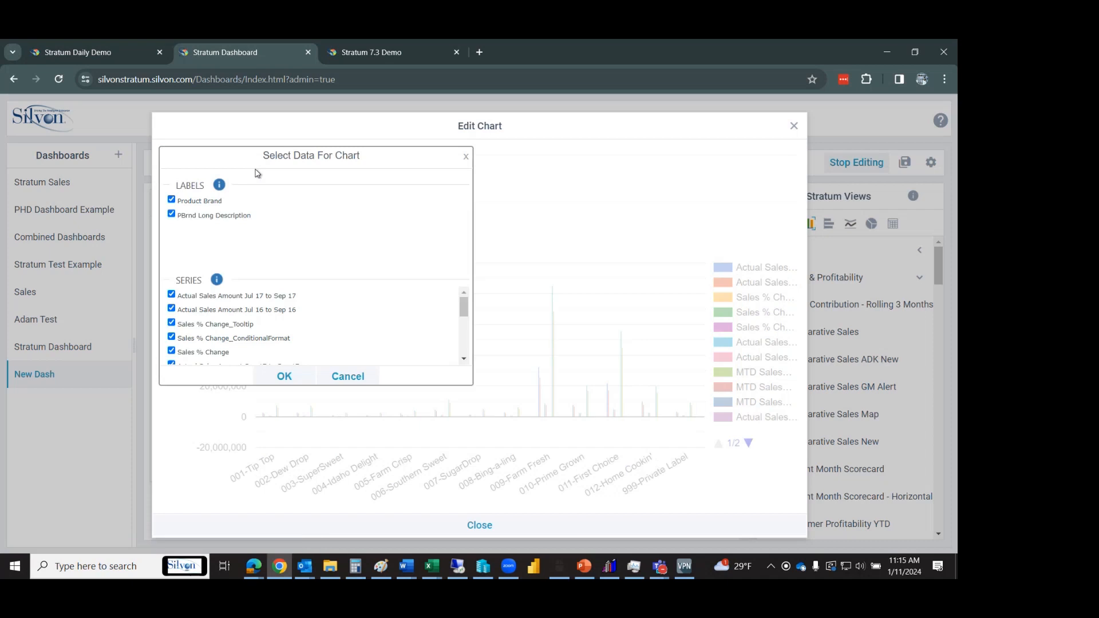
left_click(171, 294)
left_click(171, 308)
left_click(171, 323)
left_click(171, 337)
left_click(171, 350)
left_click(171, 363)
Uncheck the Sep 16, MTD and YTD series, keeping only the two Jan–Sep actual sales series.
scroll(455, 321, "down", 3)
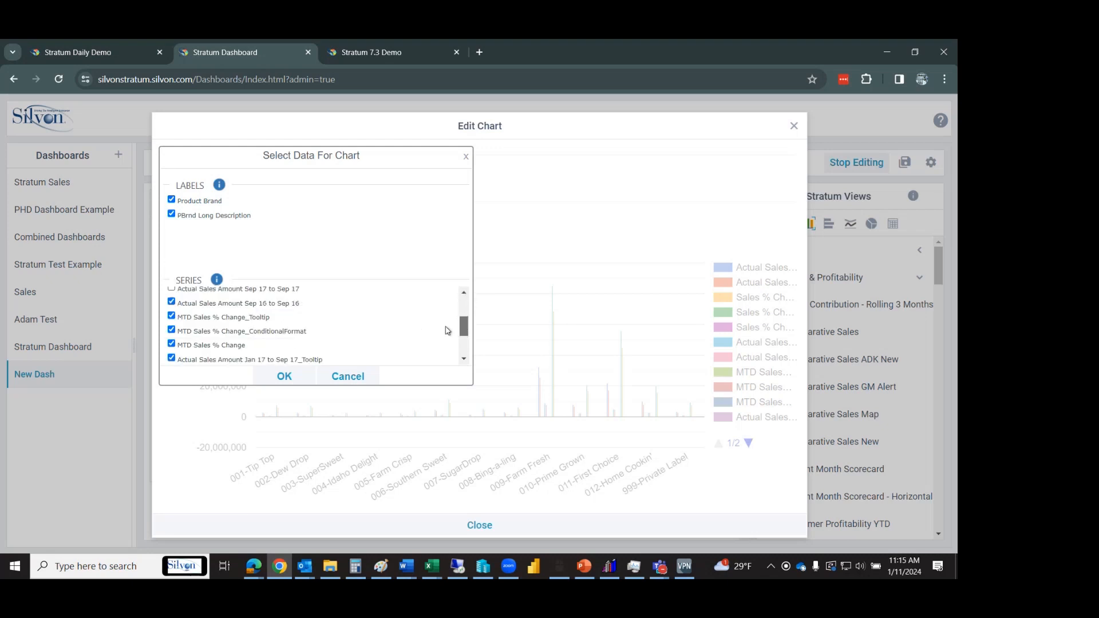
left_click(171, 301)
left_click(171, 316)
left_click(171, 330)
left_click(171, 344)
left_click(171, 358)
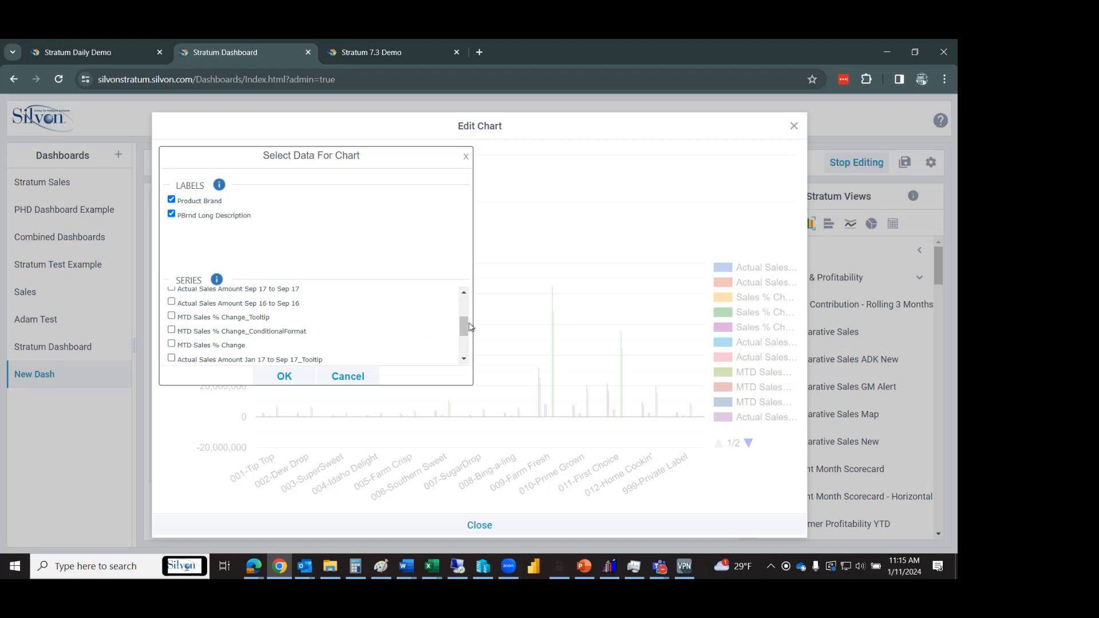
left_click_drag(464, 329, 464, 343)
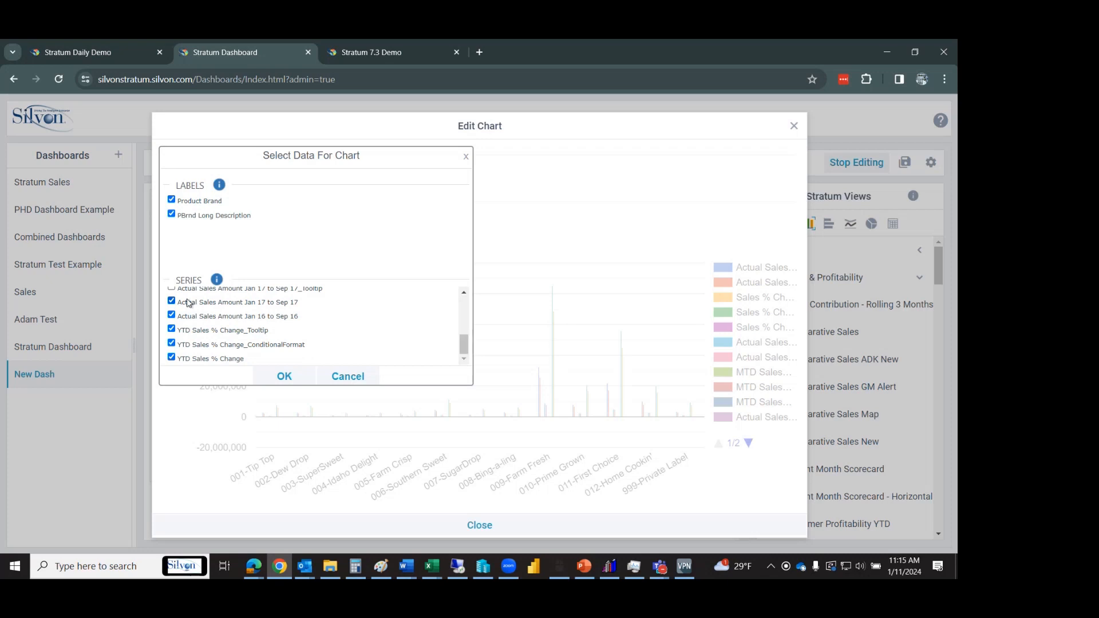
left_click(171, 329)
left_click(171, 343)
left_click(171, 357)
left_click(285, 375)
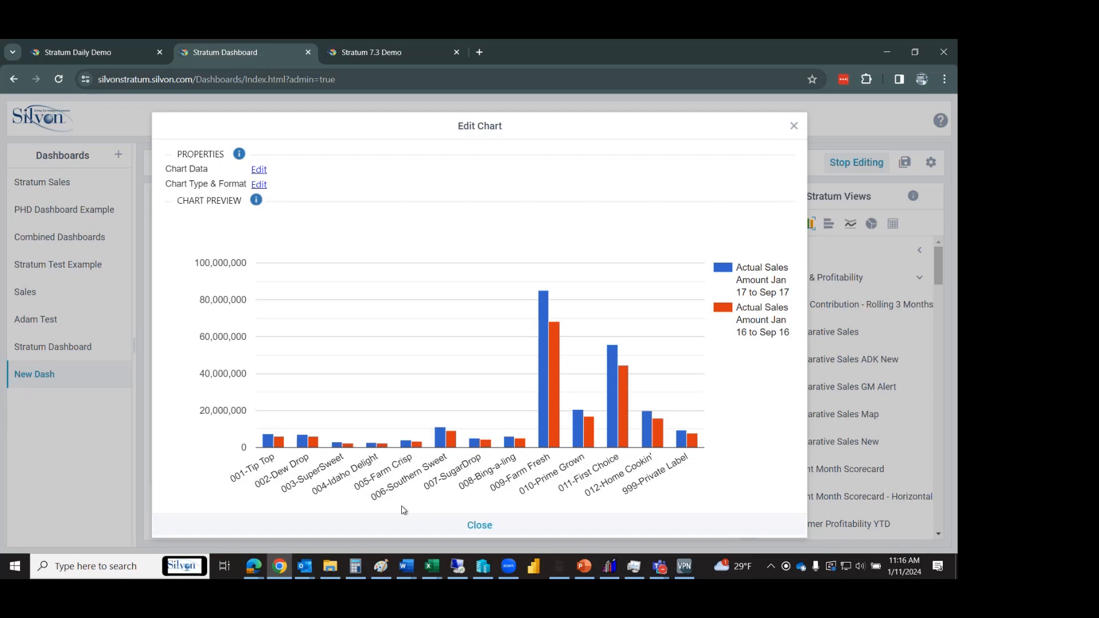
Widen the Comparative Sales panel across the dashboard in two drags, refreshing the chart after each.
left_click(412, 530)
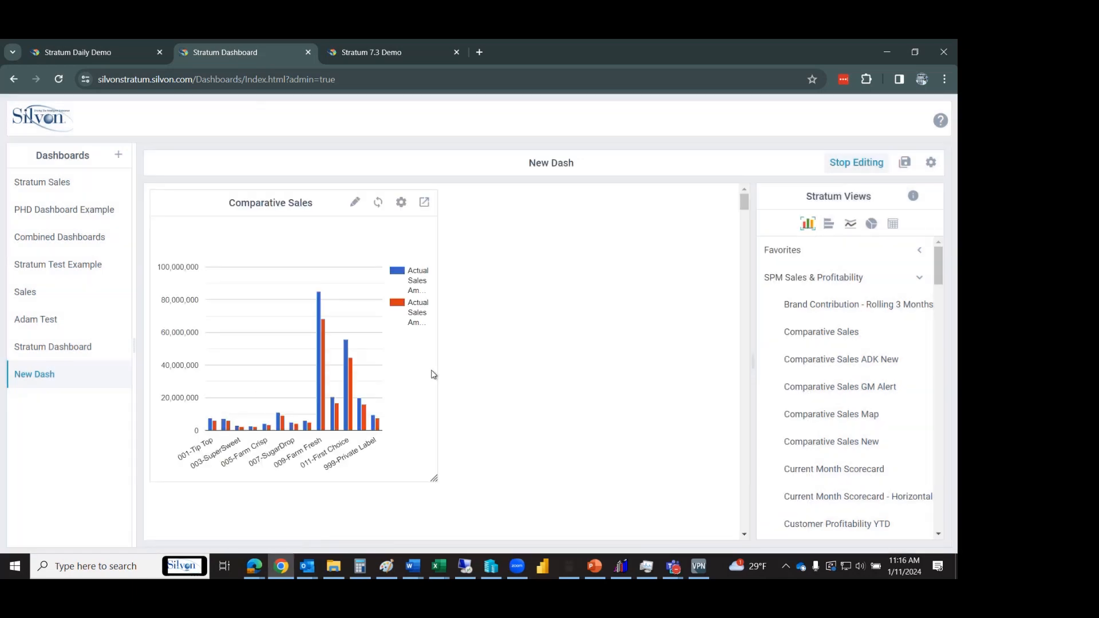
left_click_drag(434, 478, 557, 442)
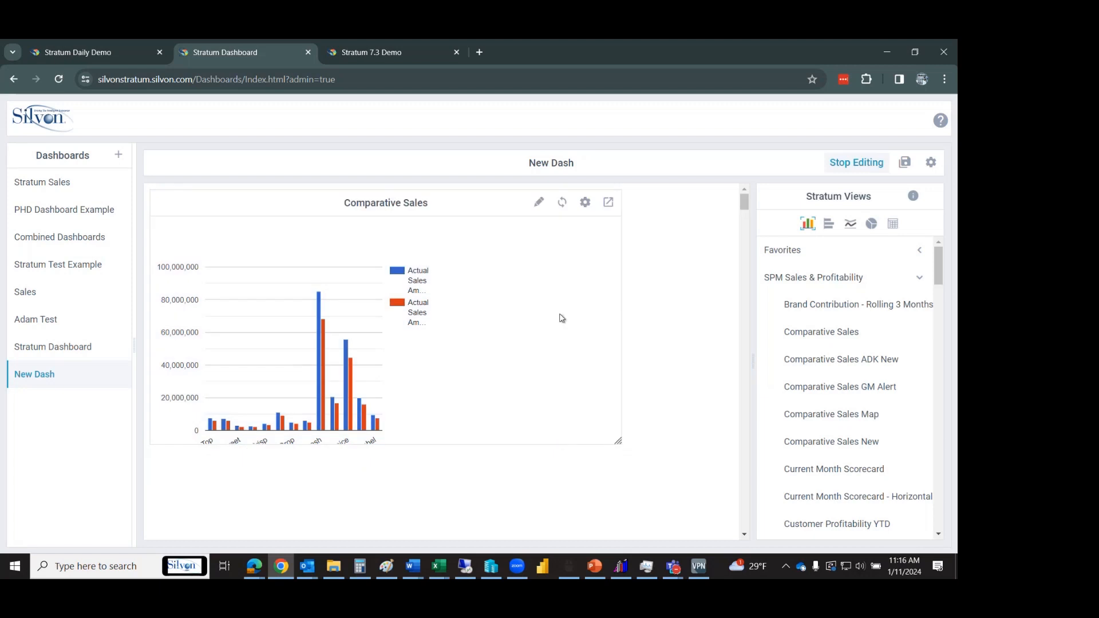
left_click(562, 202)
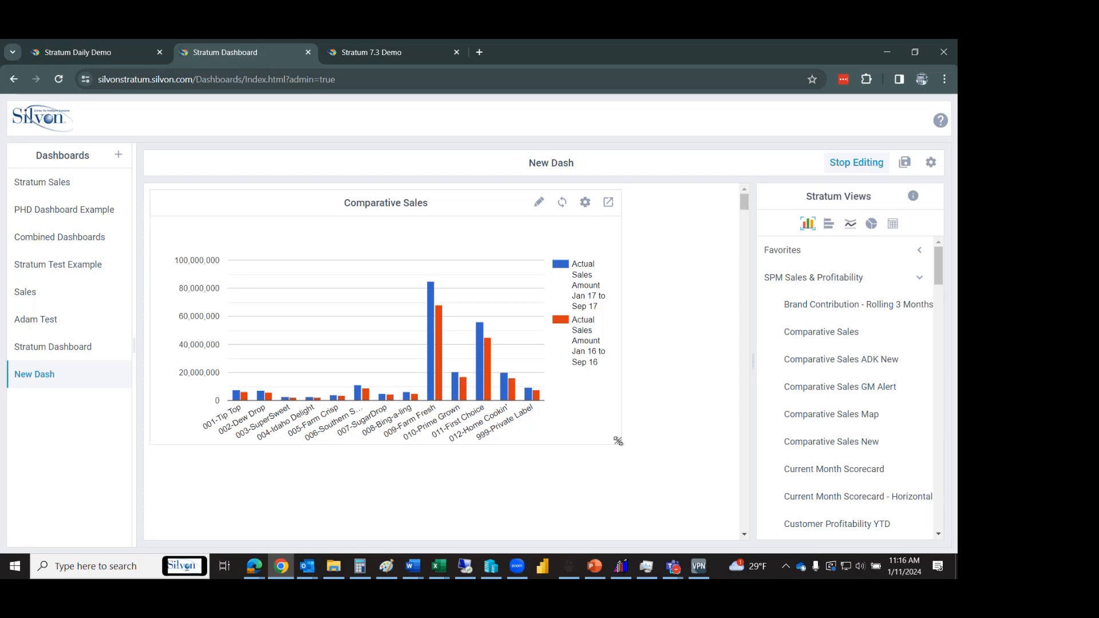
left_click_drag(617, 441, 701, 432)
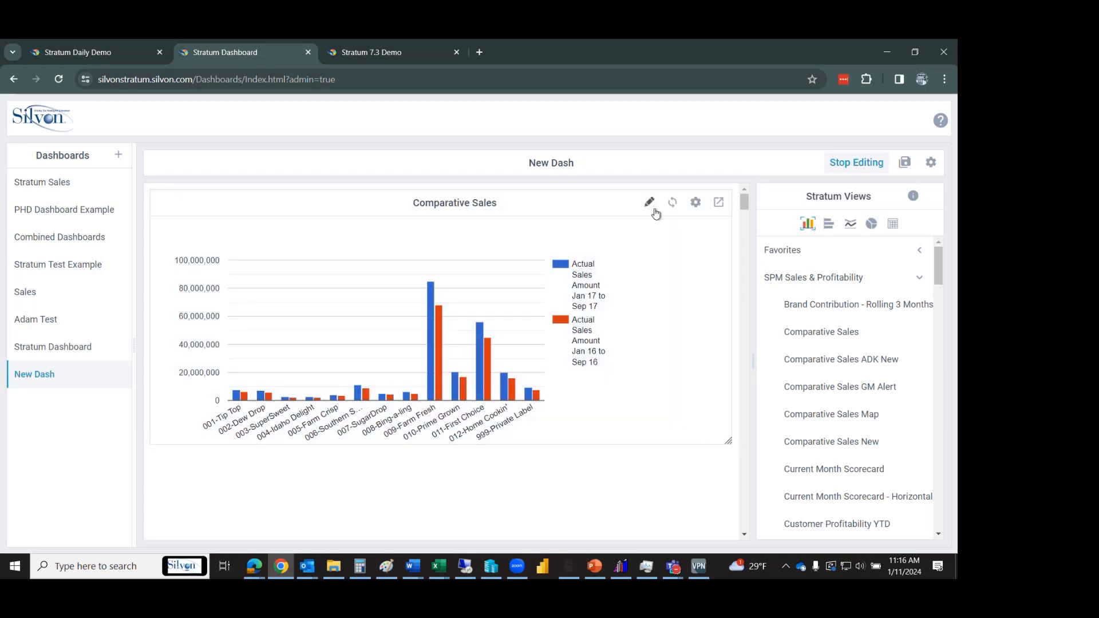
left_click(671, 203)
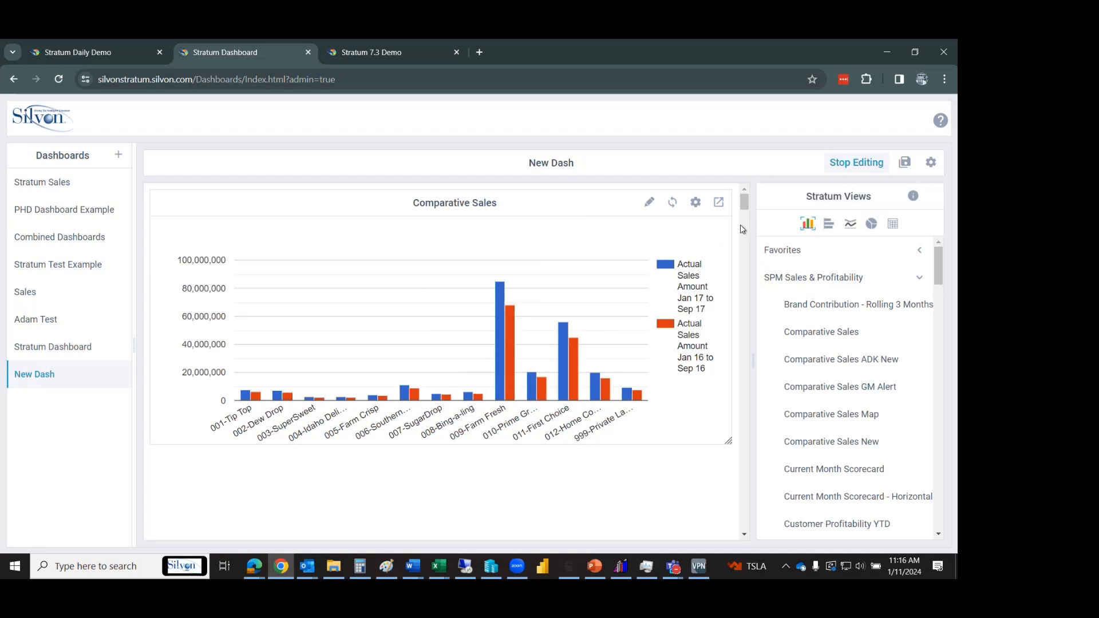
Set horizontal bar as the chart type in the Stratum Views list.
scroll(746, 211, "down", 2)
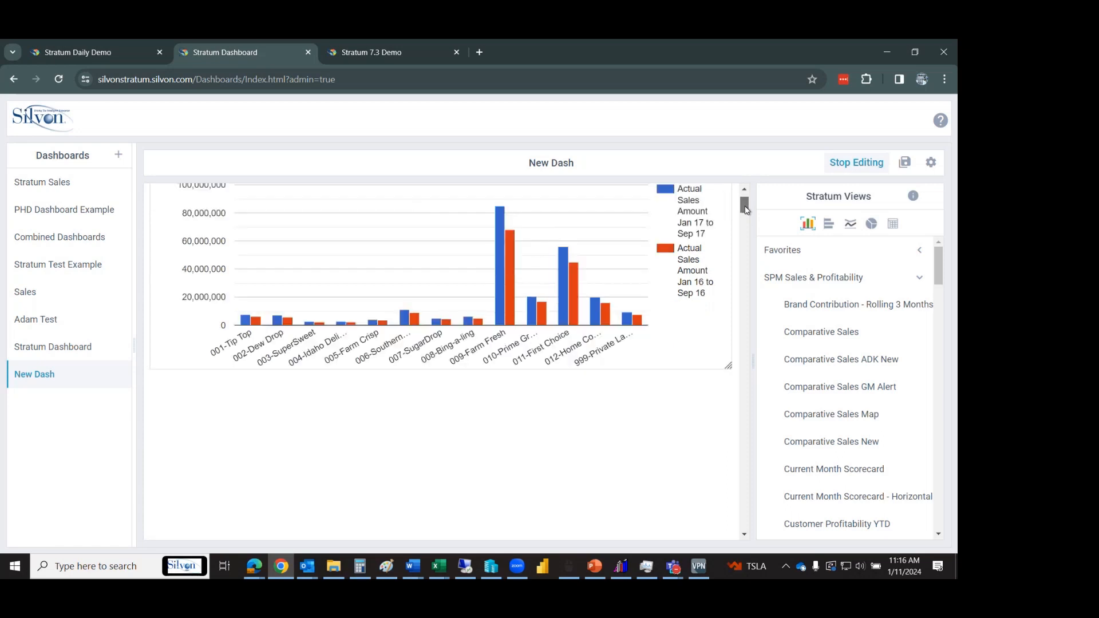
scroll(746, 211, "down", 1)
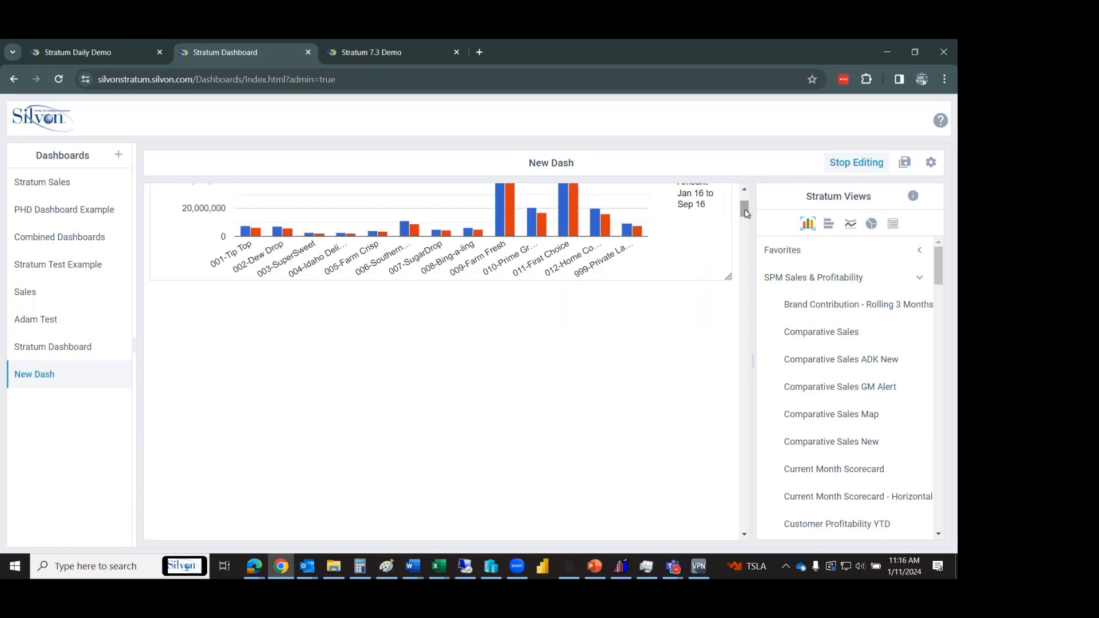
left_click(829, 225)
scroll(745, 207, "up", 4)
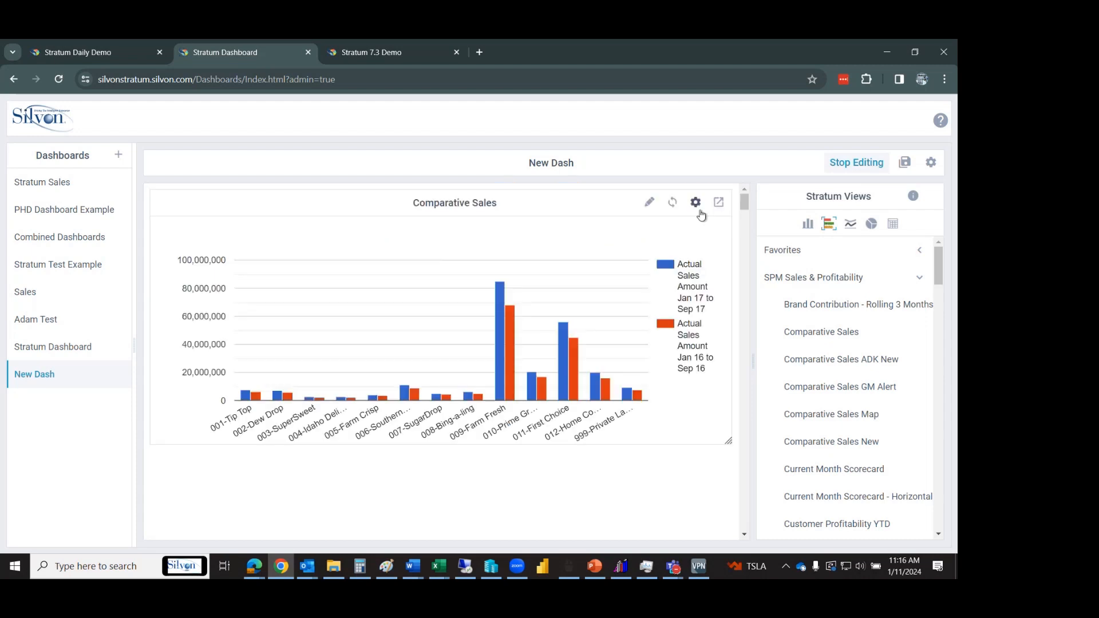
Change the Comparative Sales chart to the horizontal bar type in Chart Editor.
left_click(650, 200)
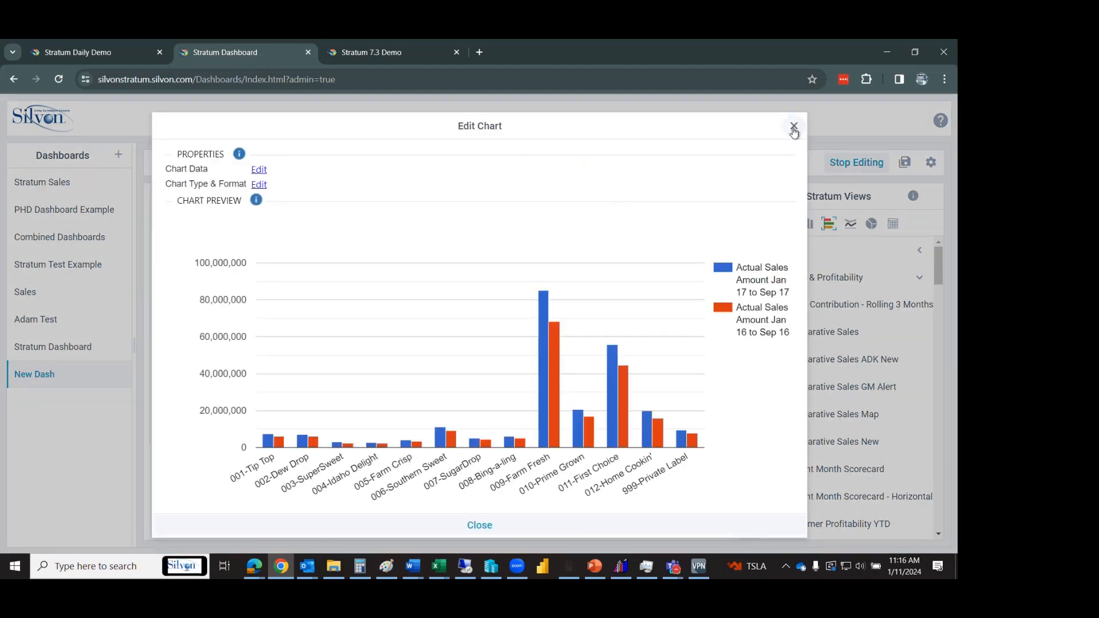
left_click(794, 127)
left_click(650, 200)
left_click(261, 170)
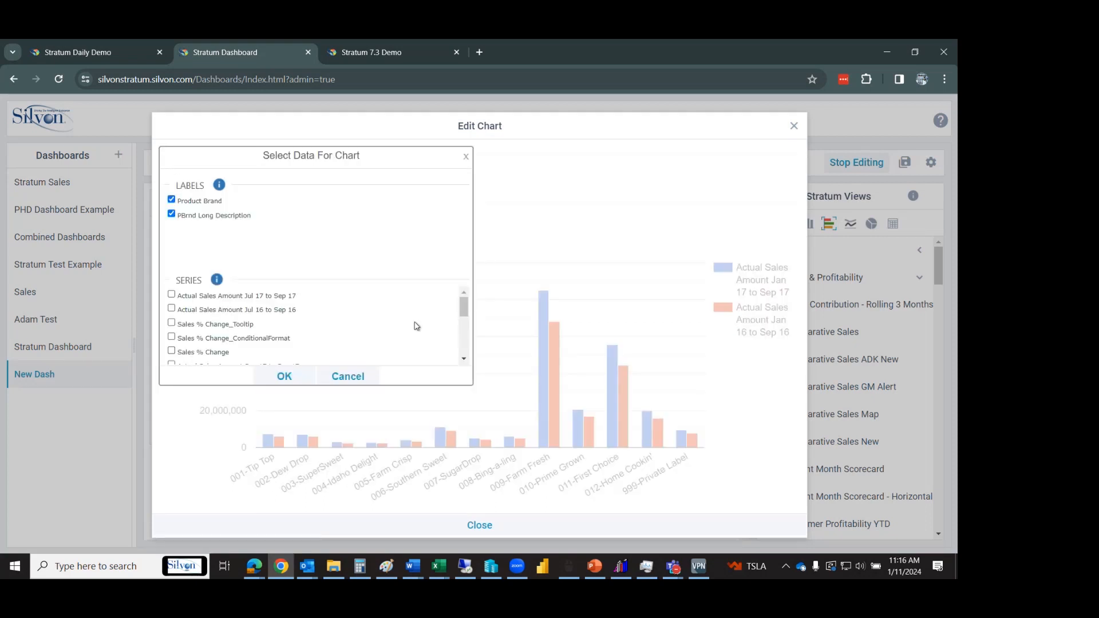
mouse_move(464, 309)
left_mouse_down()
mouse_move(463, 348)
mouse_move(462, 307)
left_mouse_up()
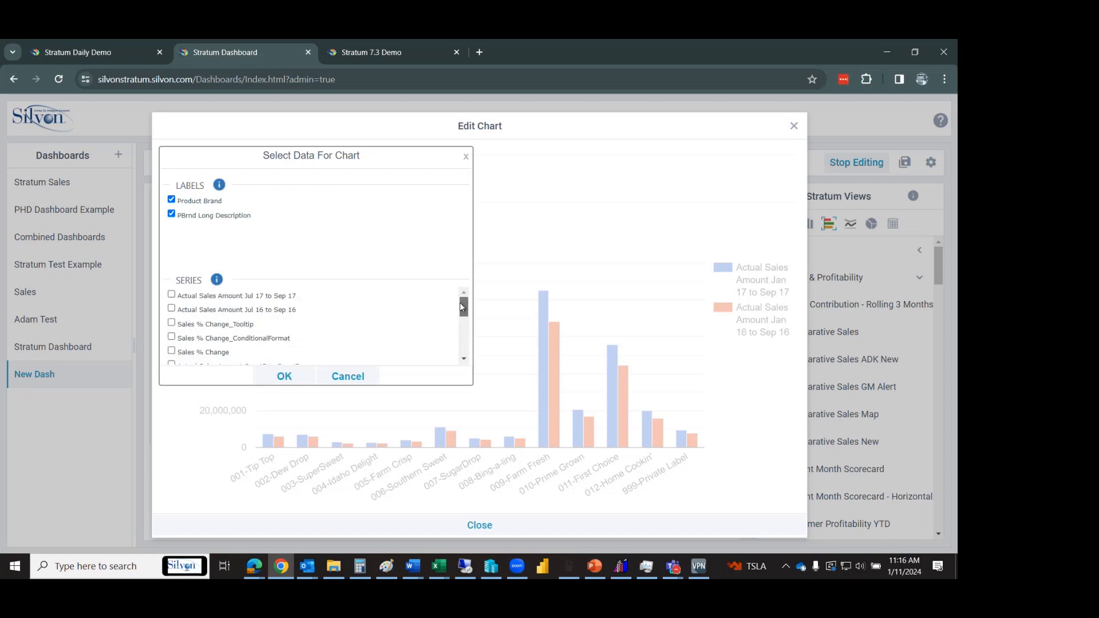
left_click(336, 376)
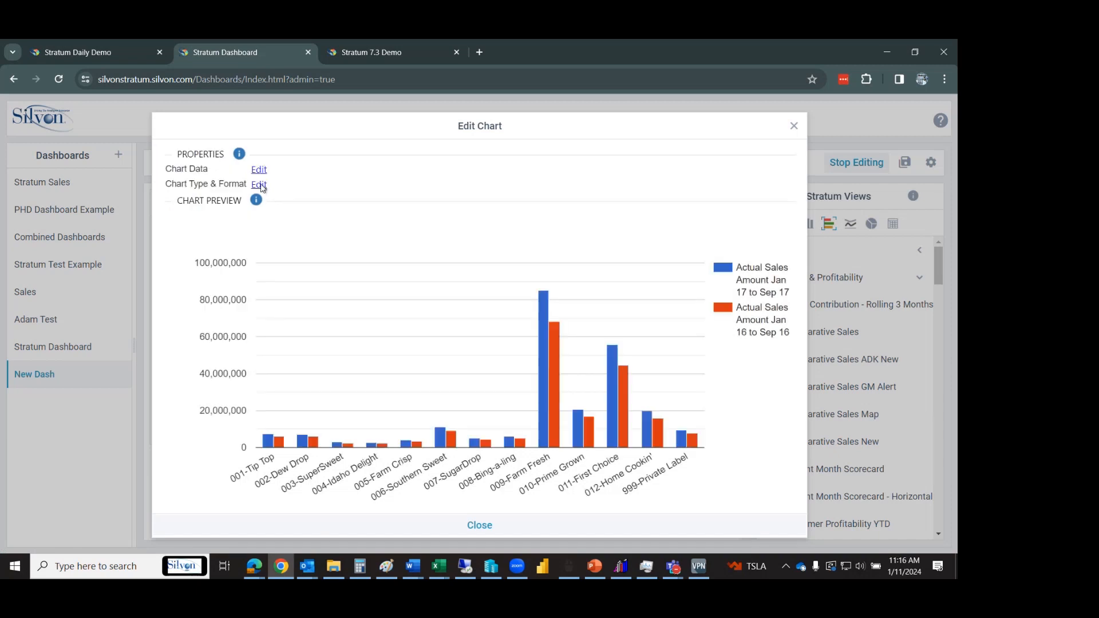
left_click(261, 187)
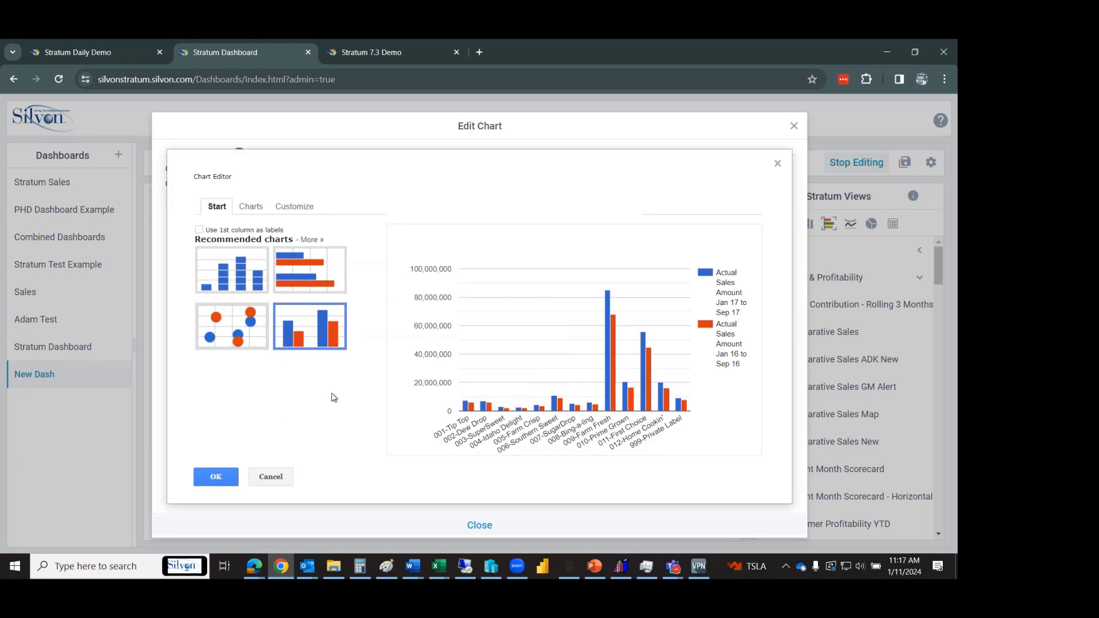
left_click(312, 280)
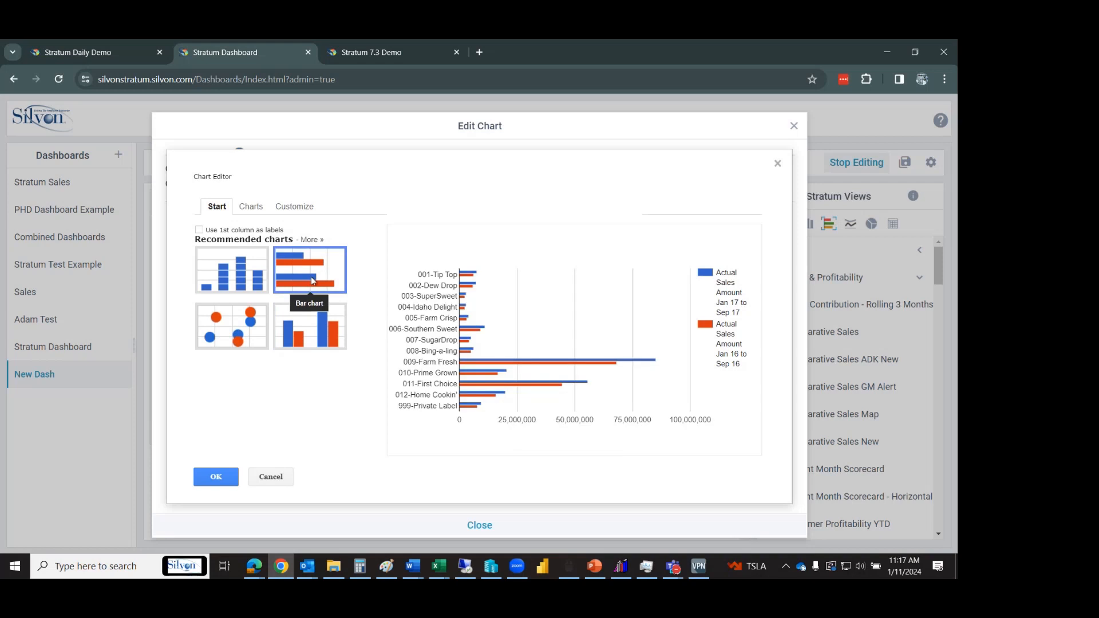
left_click(220, 476)
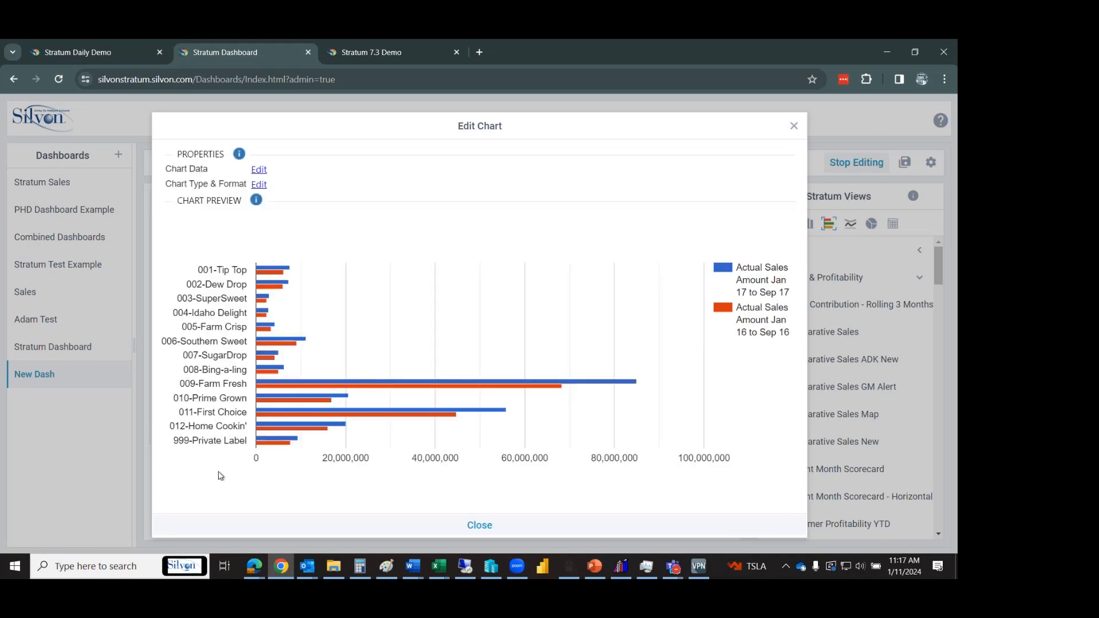
left_click(421, 525)
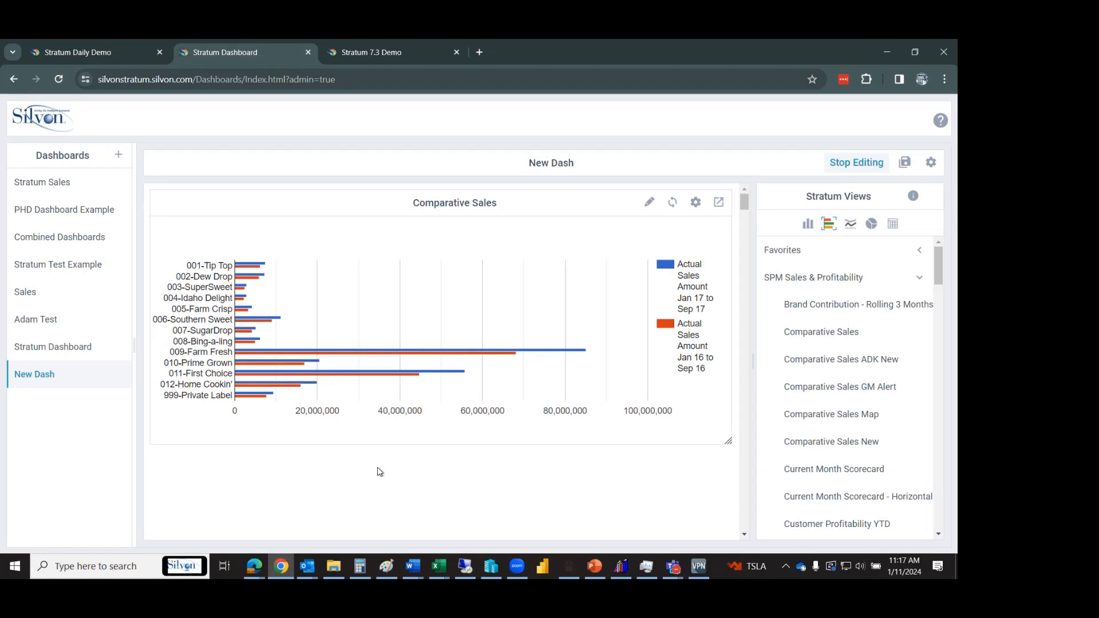
Check the Comparative Sales bar tooltips and bring up the chart's open-in-new-tab options.
mouse_move(381, 353)
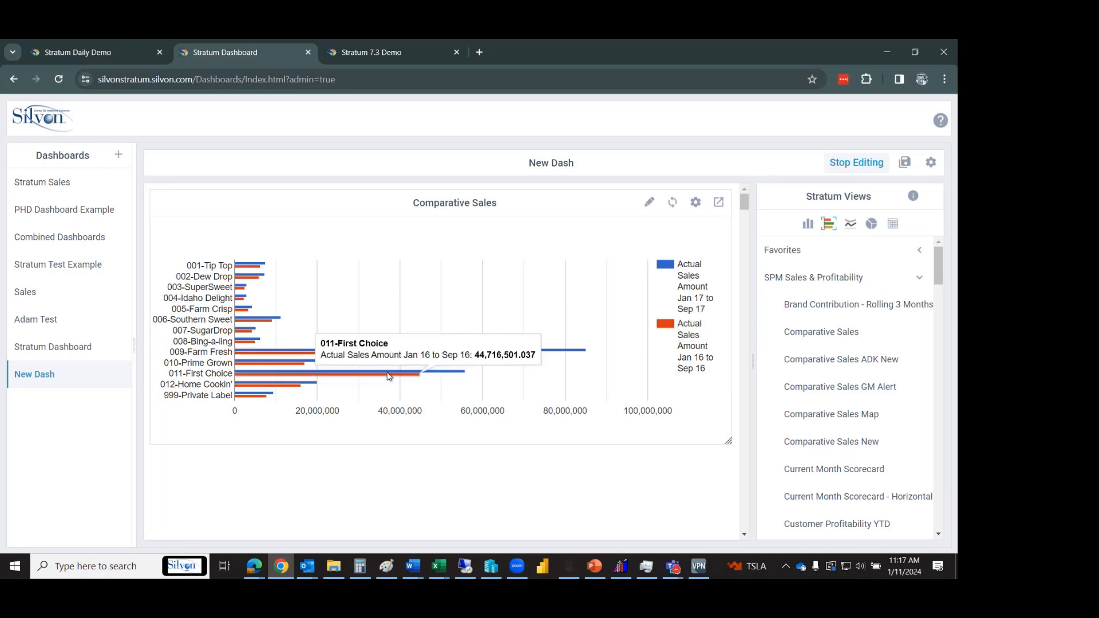
mouse_move(389, 373)
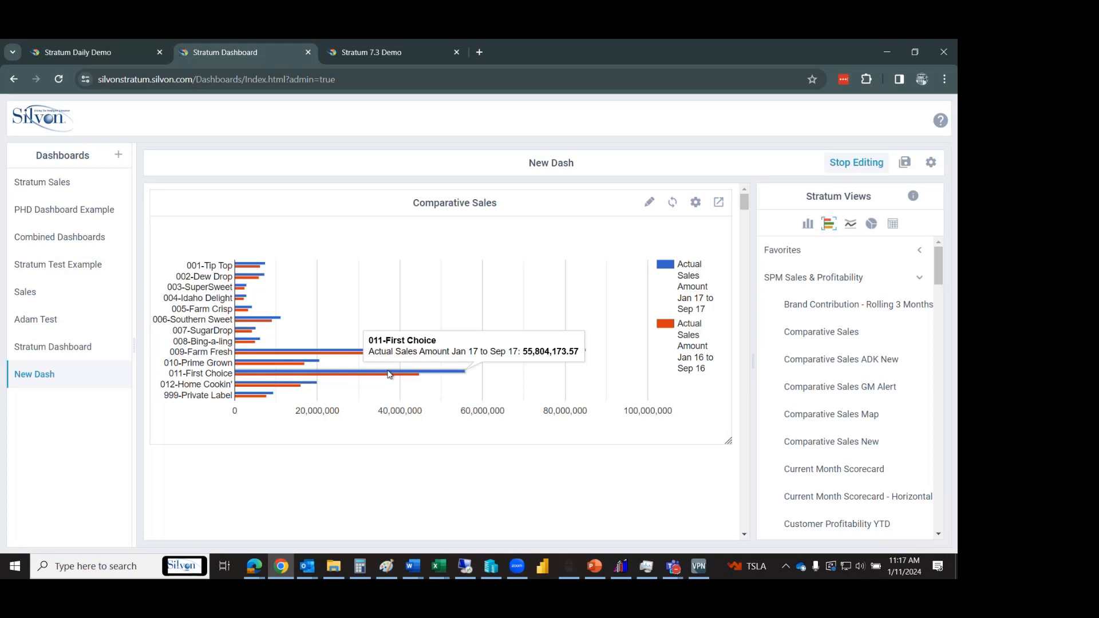
mouse_move(264, 322)
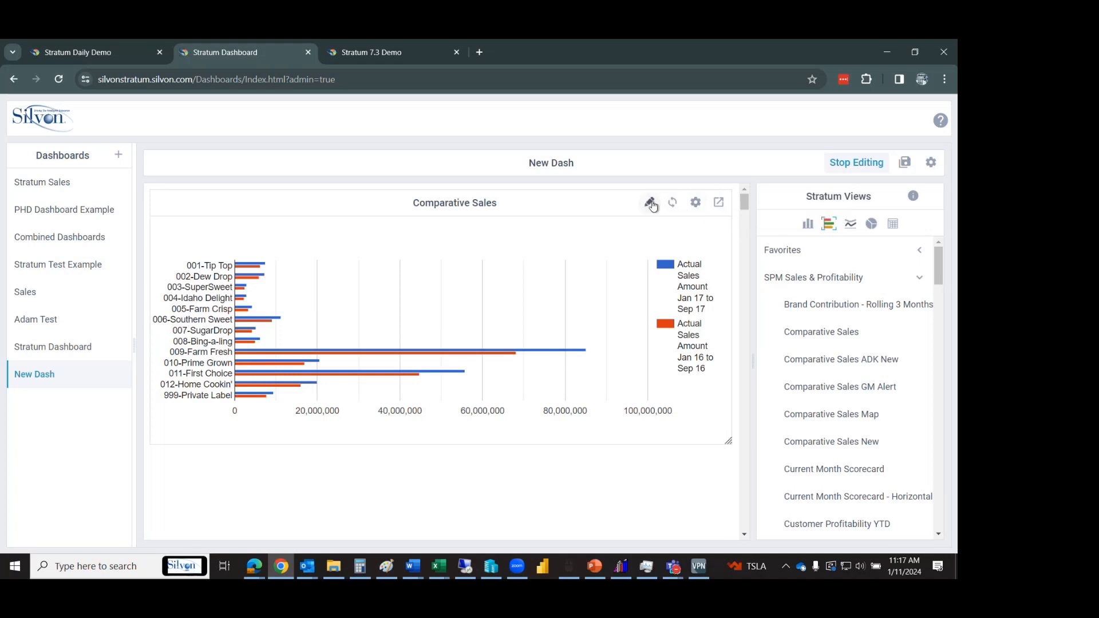
left_click(720, 204)
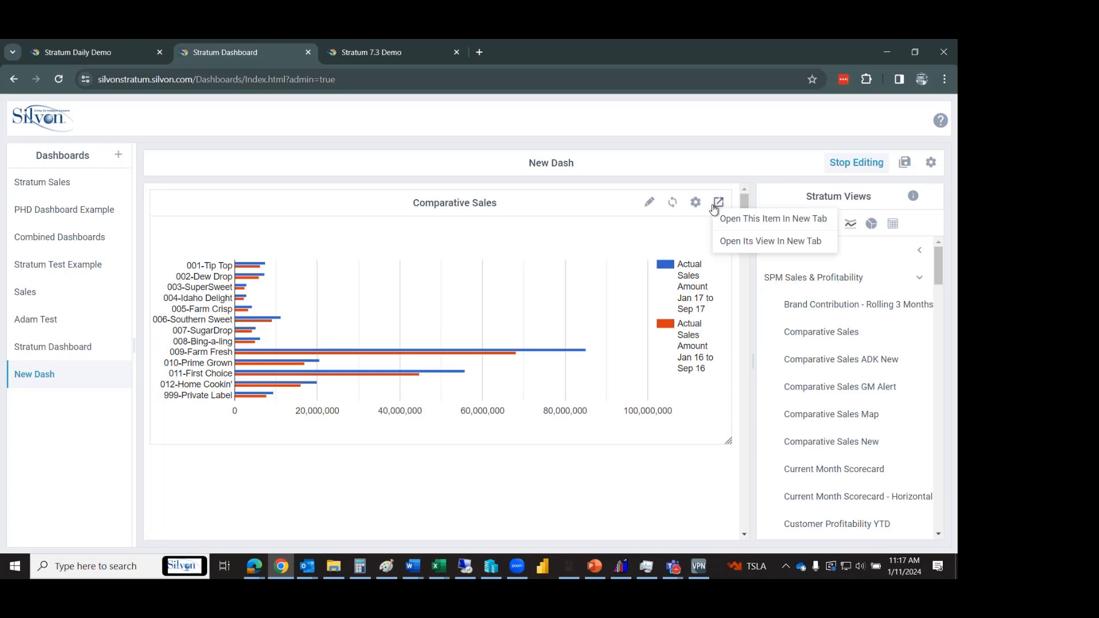
left_click(732, 248)
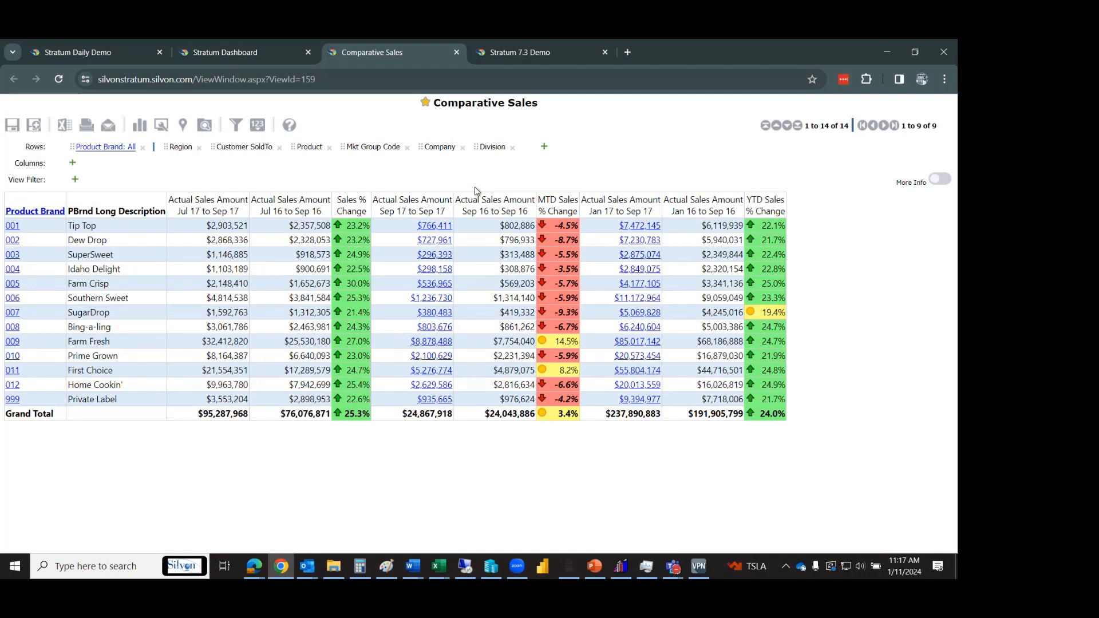
left_click(10, 225)
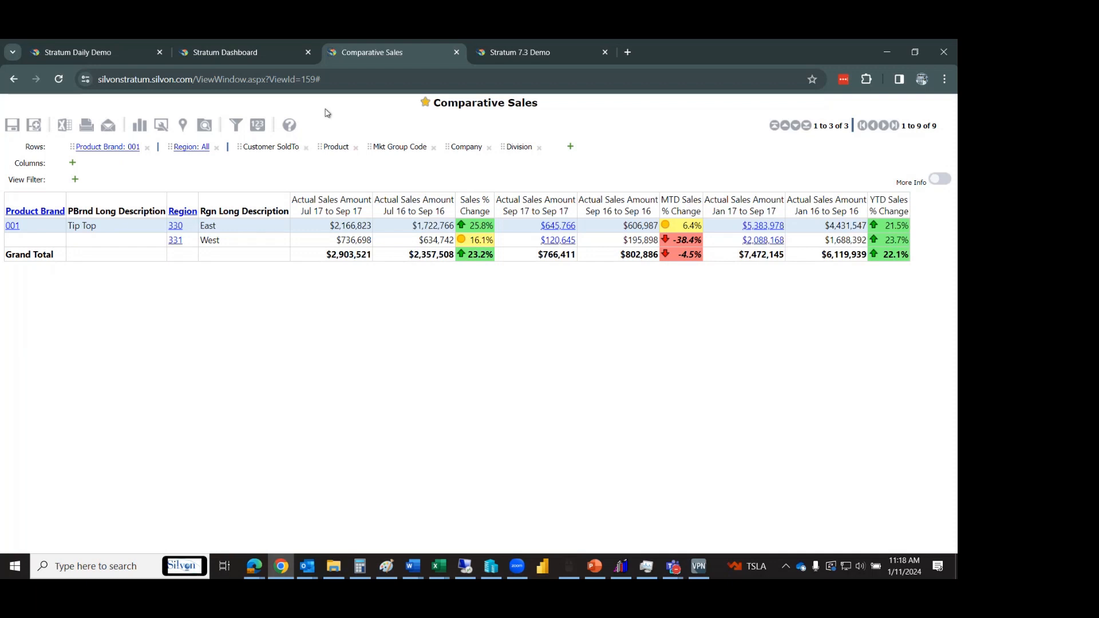
left_click(457, 54)
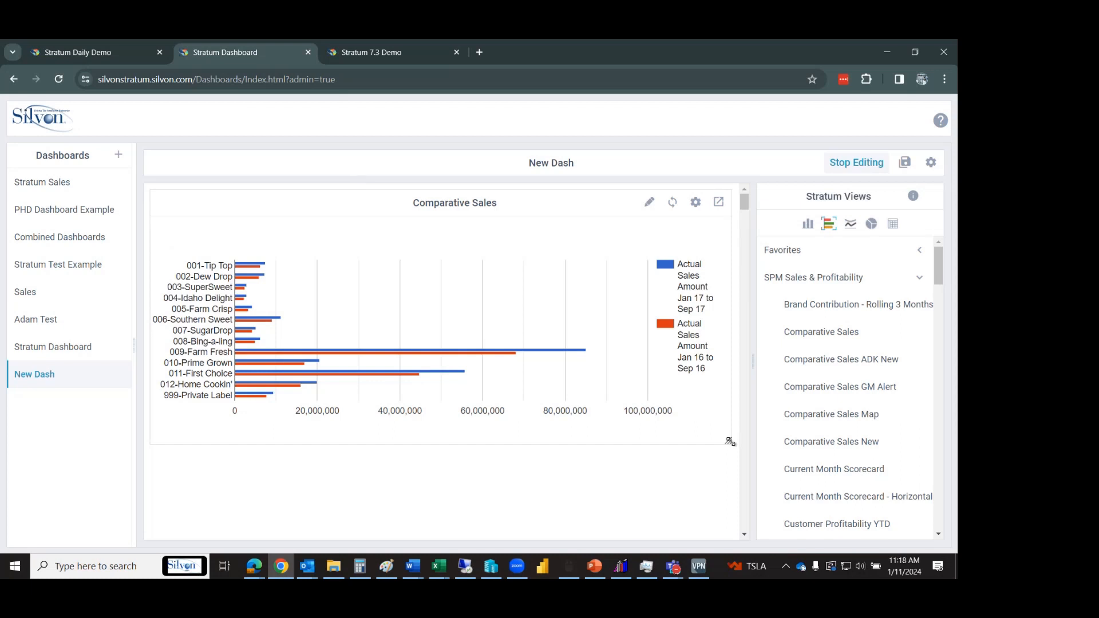
Narrow the Comparative Sales bar chart panel to about half width, reload it, and pick pie as view type.
left_click_drag(612, 418, 490, 402)
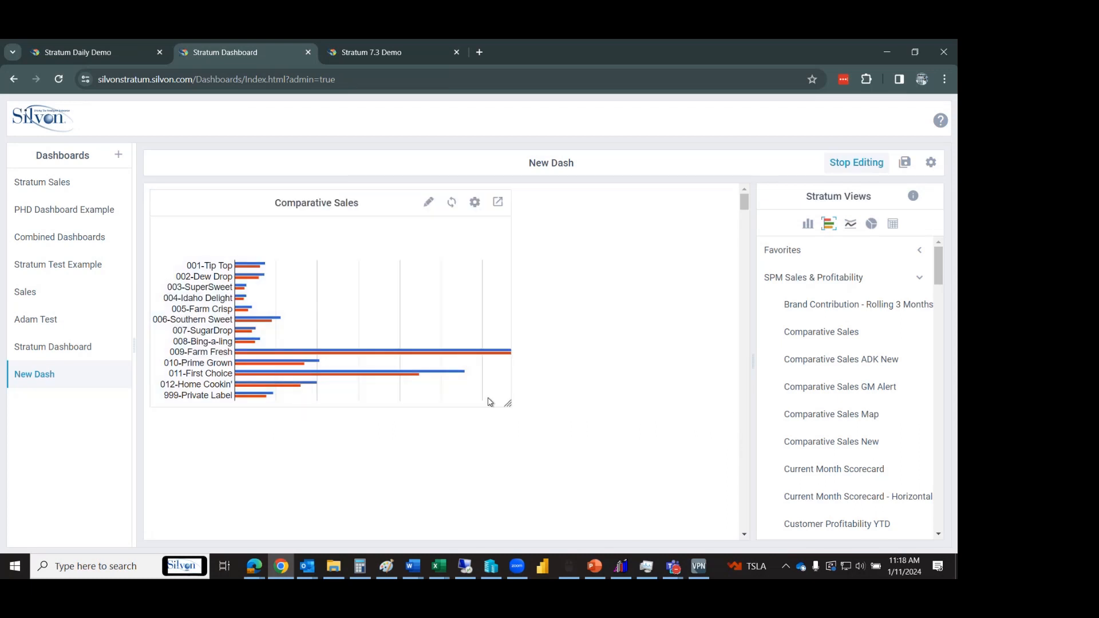
left_click(451, 204)
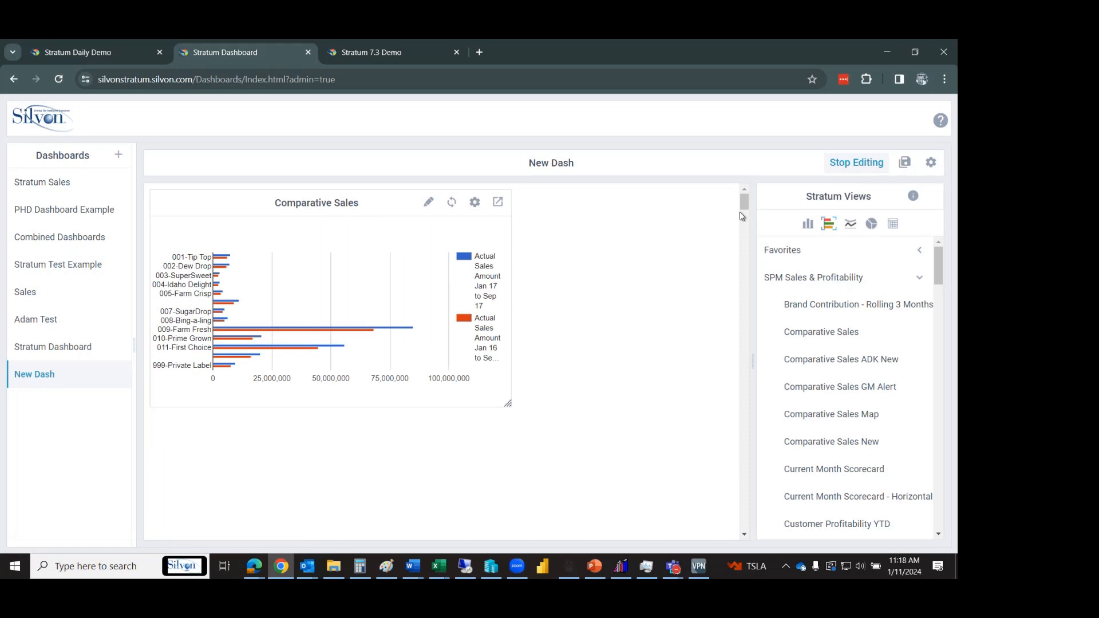
left_click_drag(508, 403, 458, 402)
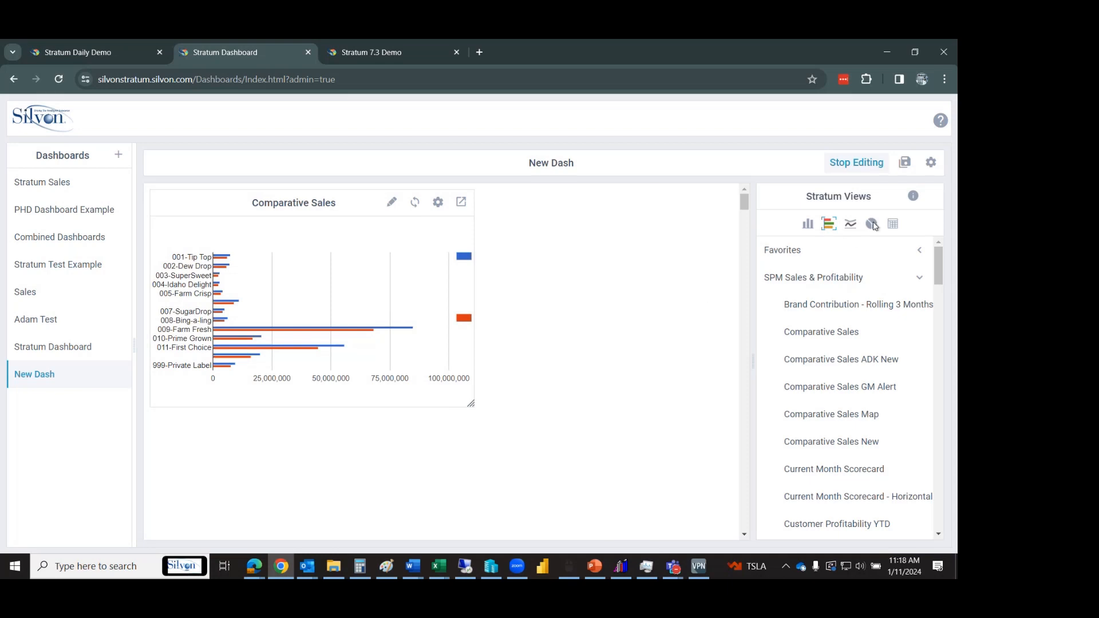
left_click(876, 226)
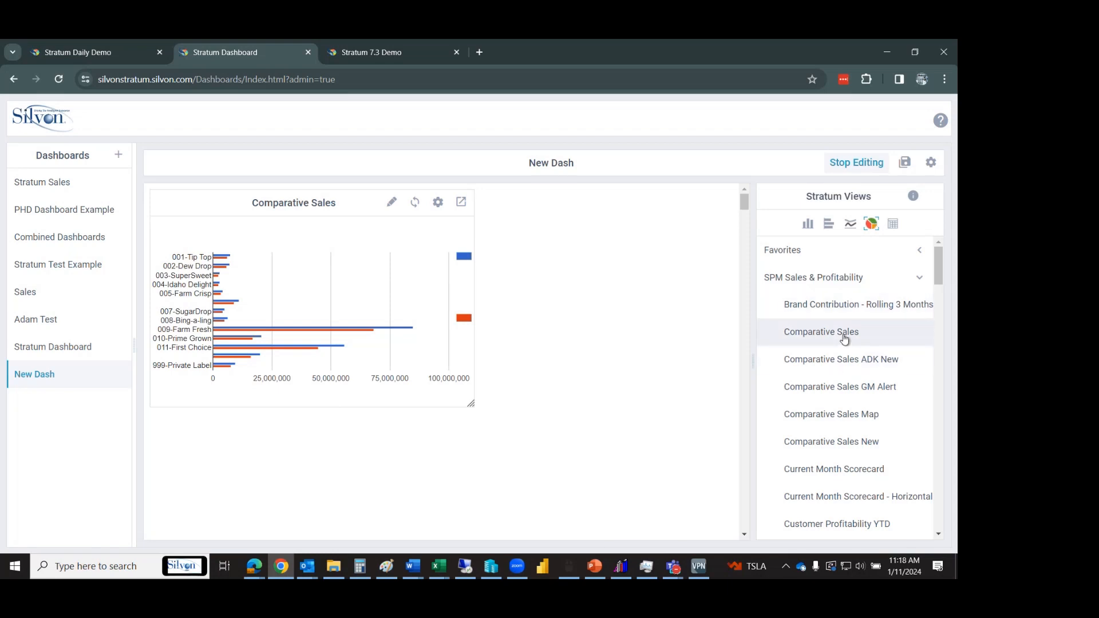
Add Comparative Sales to New Dash as a pie chart and resize its panel smaller.
left_click_drag(845, 339, 479, 211)
left_click_drag(571, 204, 540, 209)
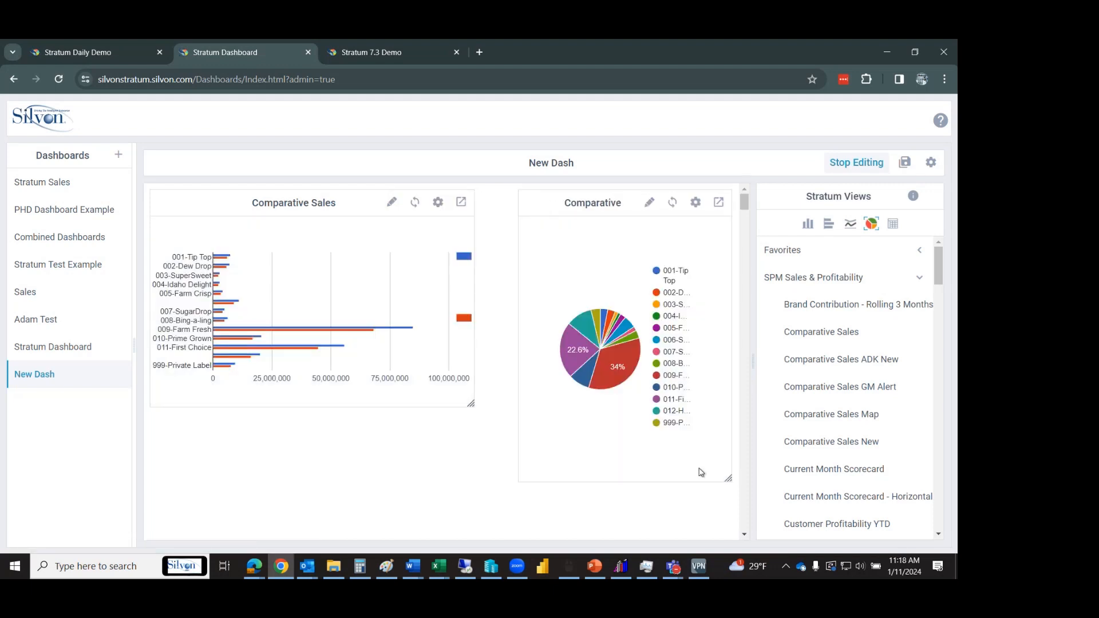
left_click_drag(728, 477, 702, 411)
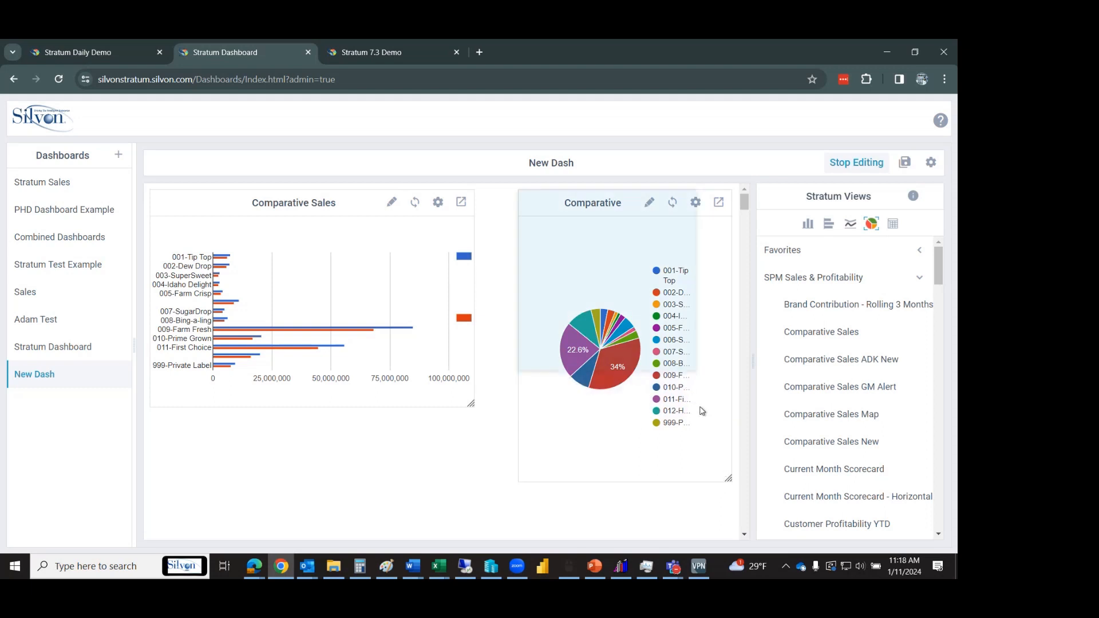
left_click(679, 377)
left_click_drag(696, 202, 731, 429)
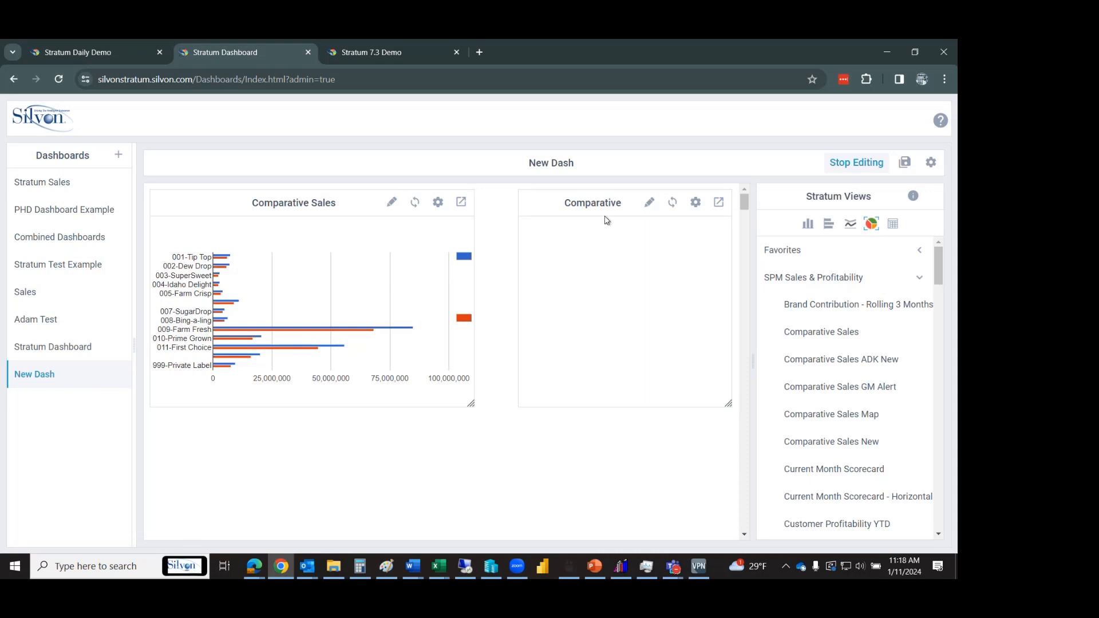
left_click(669, 209)
Place the pie chart panel beside the bar chart, widen it, and reload it.
left_click_drag(606, 204, 576, 214)
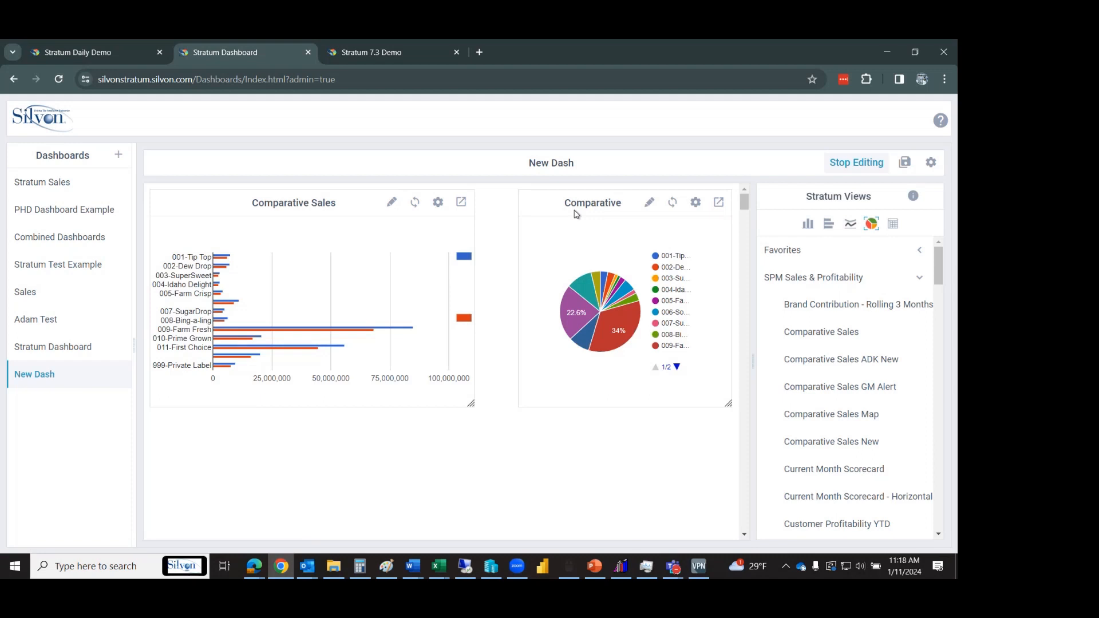
left_click_drag(562, 211, 511, 206)
left_click_drag(690, 405, 728, 404)
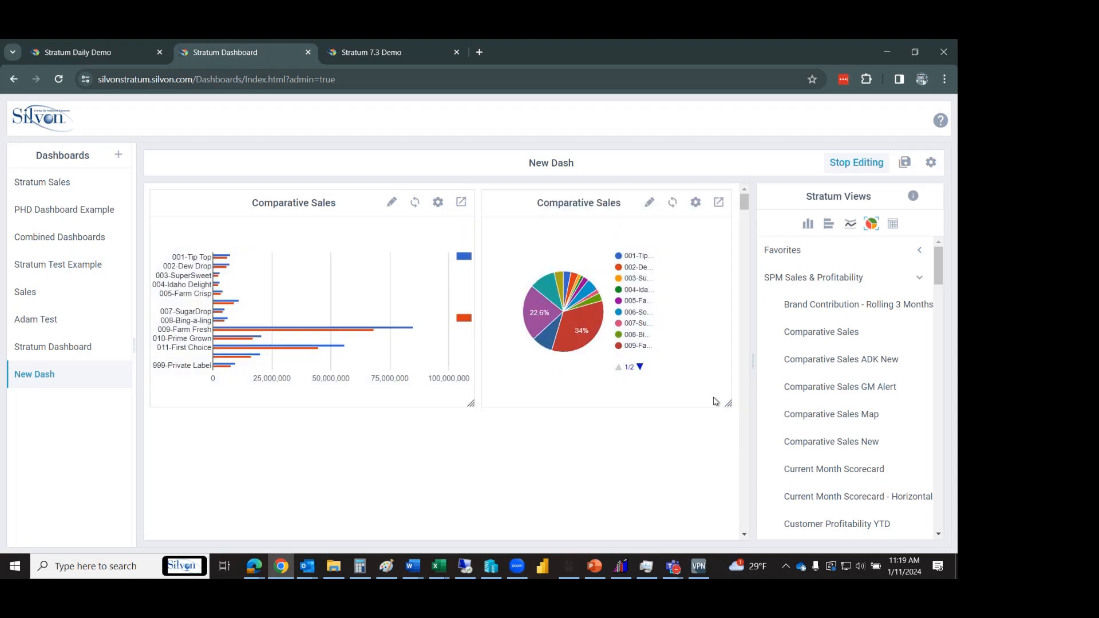
left_click(672, 202)
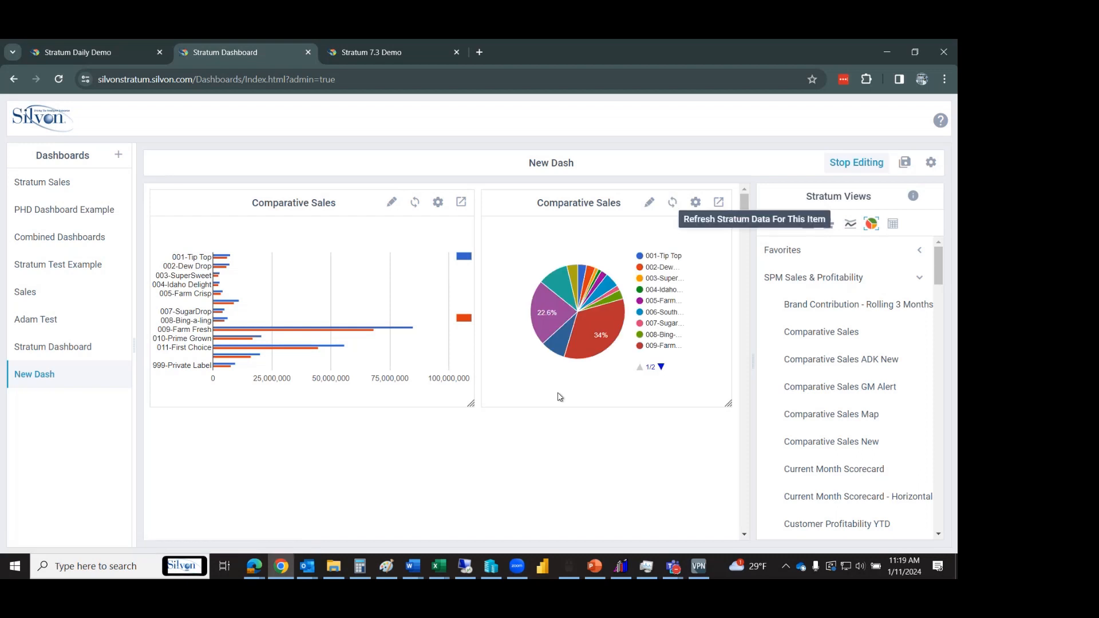
In the pie chart's Chart Data, uncheck the Jul 16 to Sep 16 sales and Sales % Change tooltip series.
left_click(649, 204)
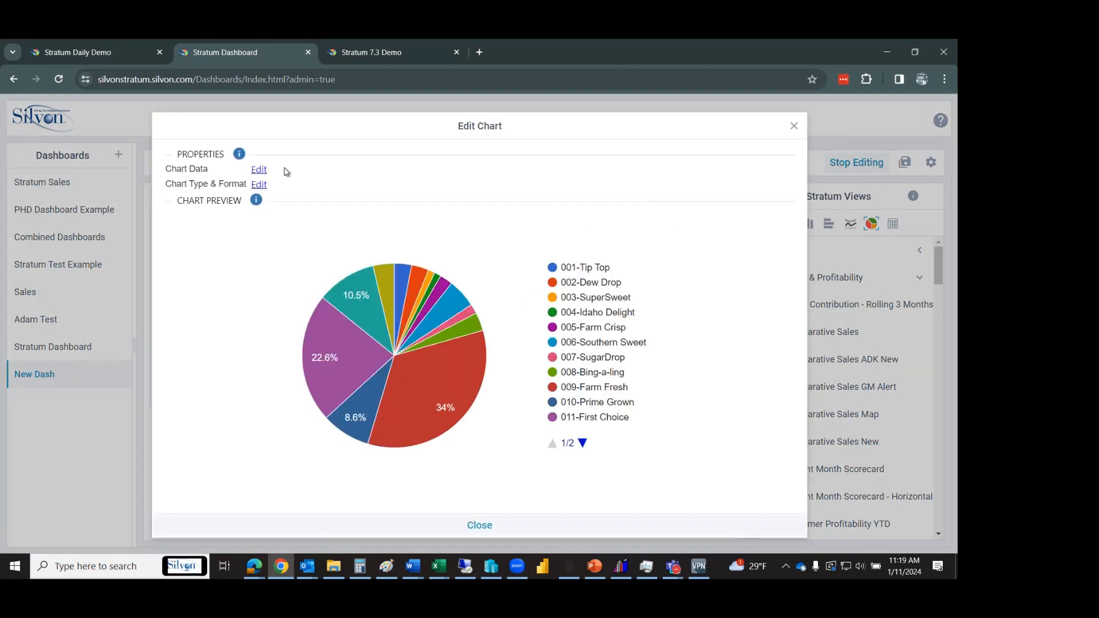
left_click(259, 170)
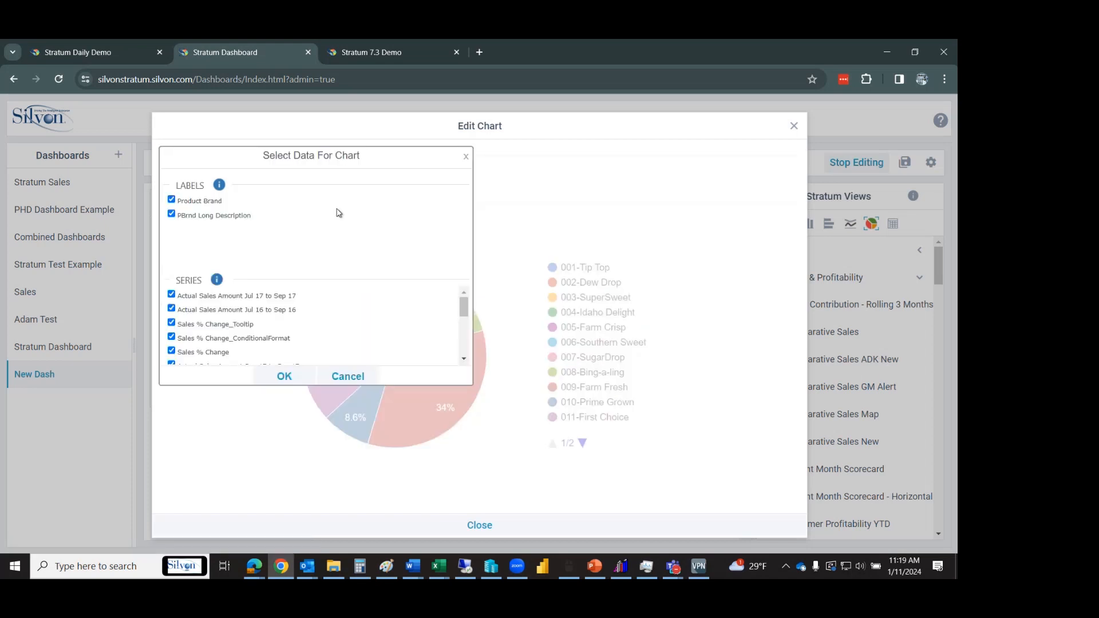
left_click(172, 308)
left_click(172, 308)
left_click(172, 309)
left_click(172, 322)
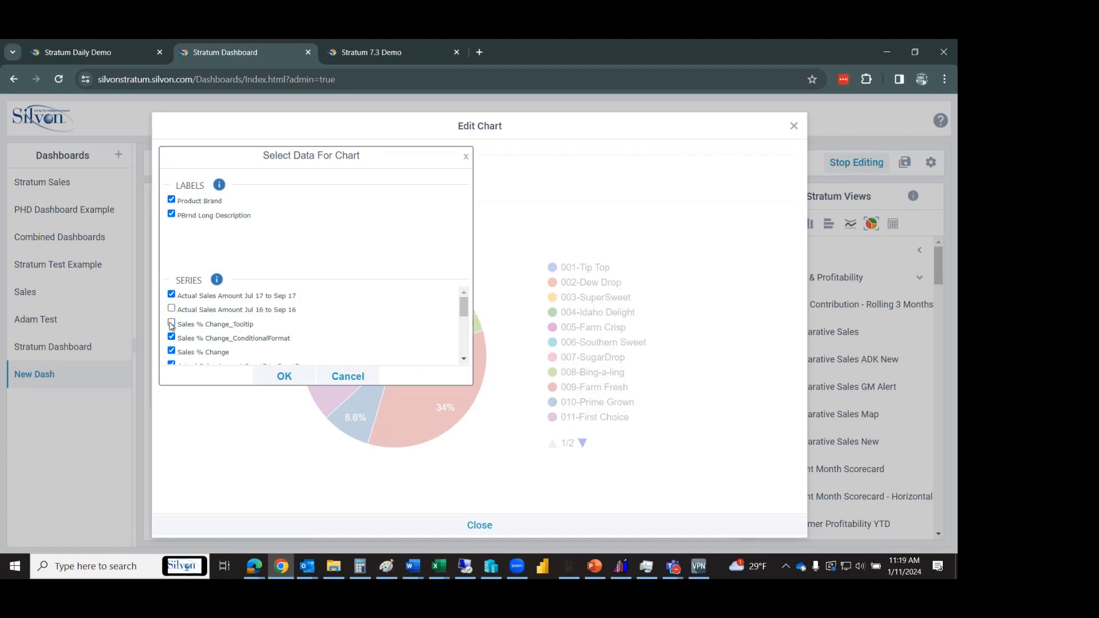
left_click(172, 364)
Uncheck Sales % Change, Sep 16 to Sep 16 sales, and the MTD tooltip and conditional-format series.
scroll(465, 319, "down", 1)
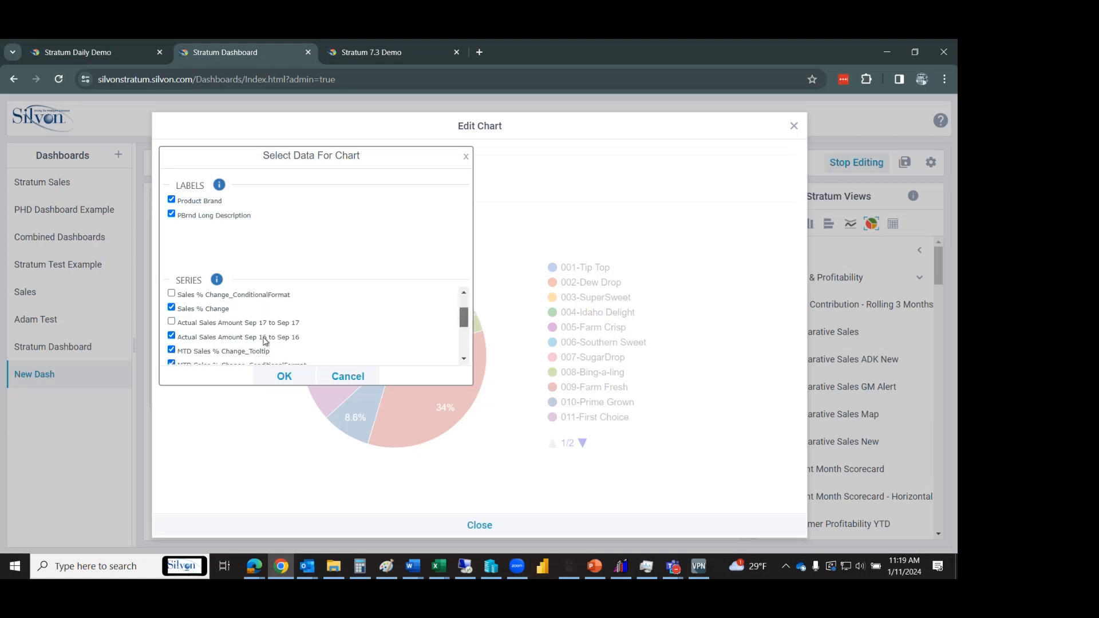
left_click(171, 308)
left_click(172, 337)
left_click(171, 350)
left_click(171, 362)
left_click(464, 359)
left_click(463, 359)
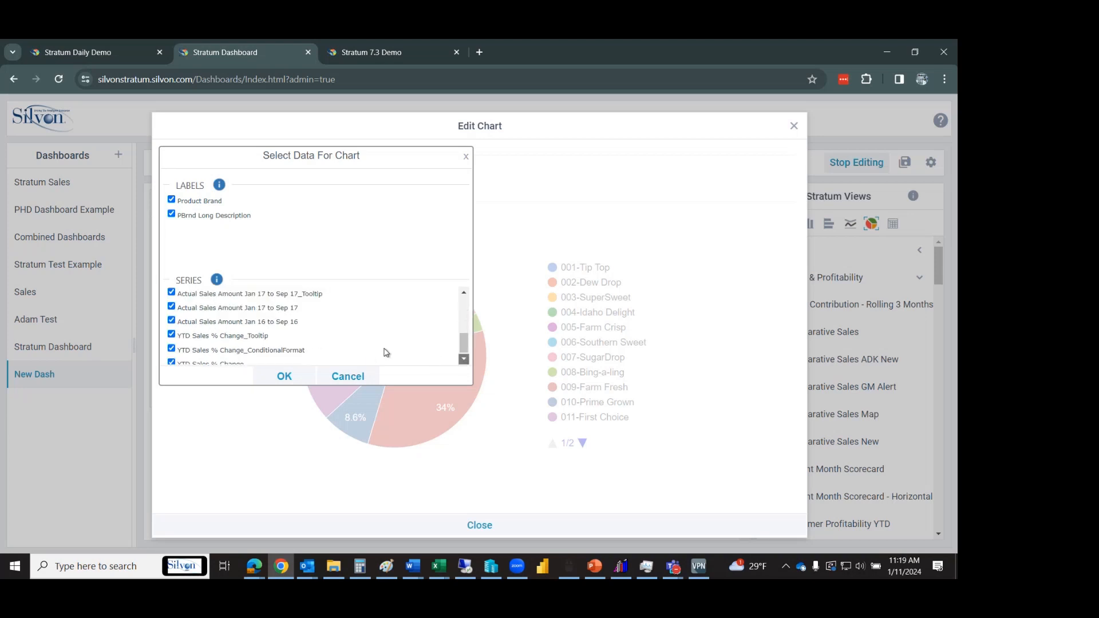
left_click(464, 292)
left_click(464, 292)
Uncheck MTD Sales % Change and both Jan 17 to Sep 17 sales series.
left_click(172, 329)
left_click(171, 342)
left_click(172, 356)
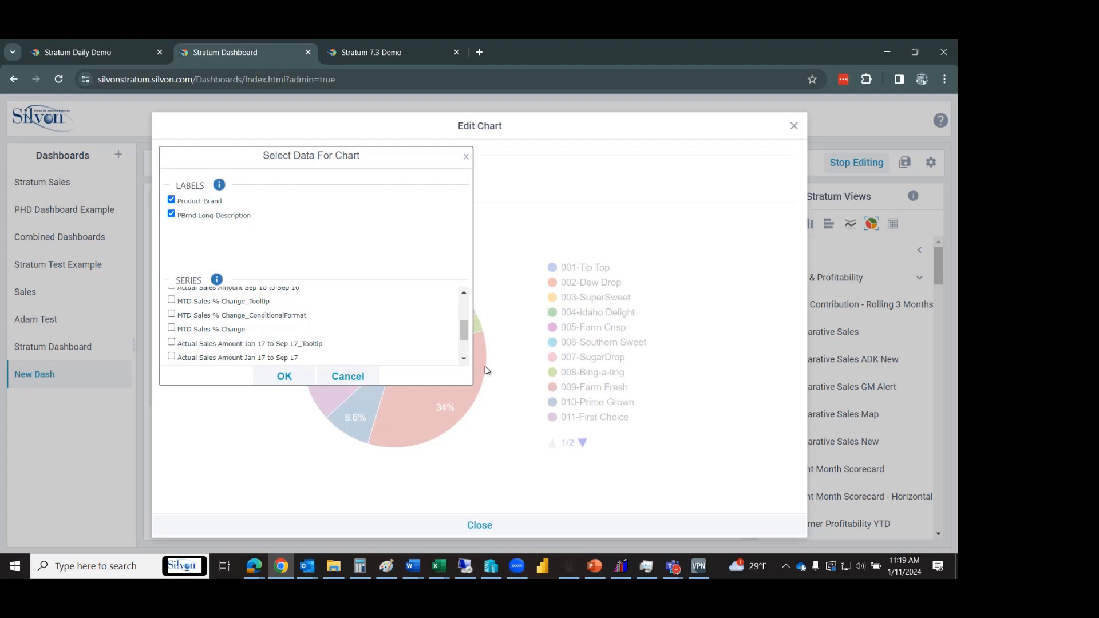
left_click(463, 360)
left_click(464, 361)
Uncheck Jan 16 to Sep 16 sales and all YTD Sales % Change series, then apply and close.
left_click(172, 321)
left_click(172, 335)
left_click(172, 348)
left_click(172, 362)
left_click(464, 359)
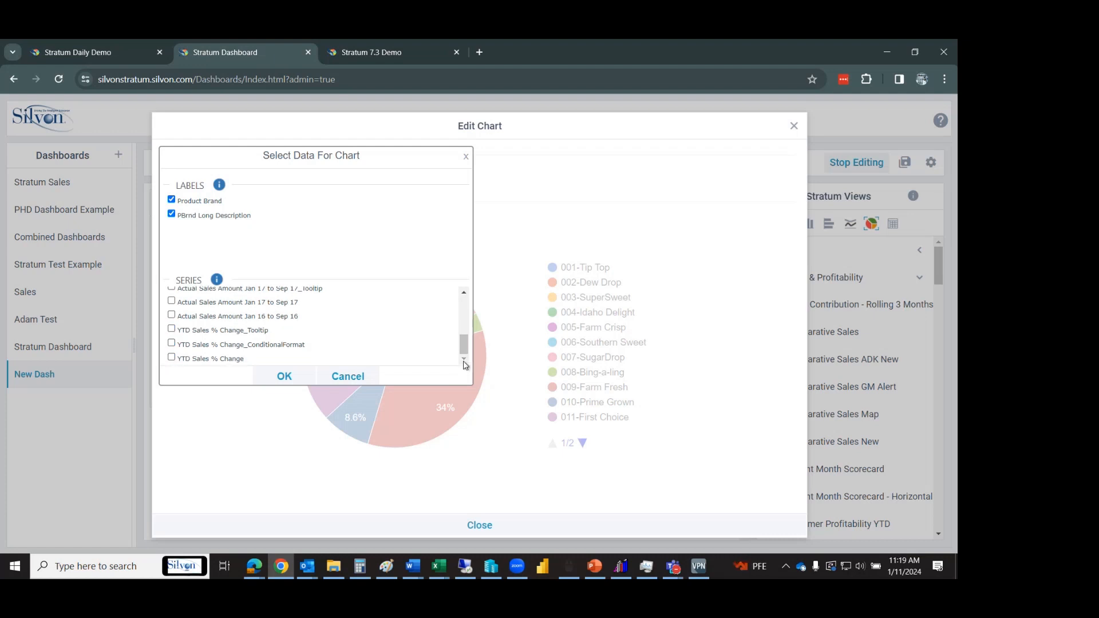
left_click(292, 375)
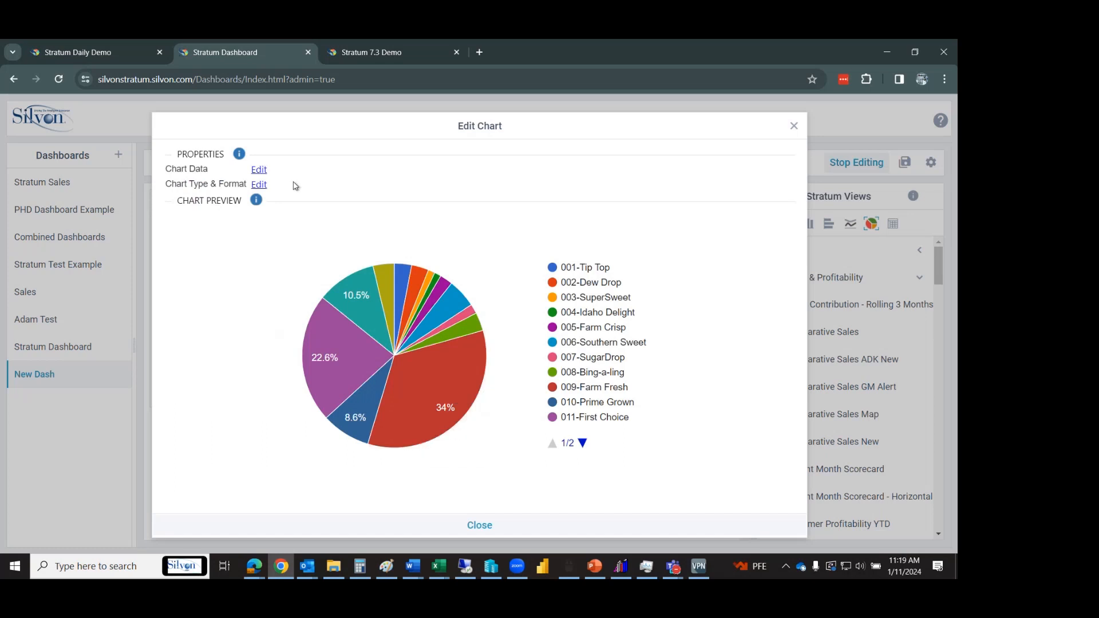
left_click(479, 525)
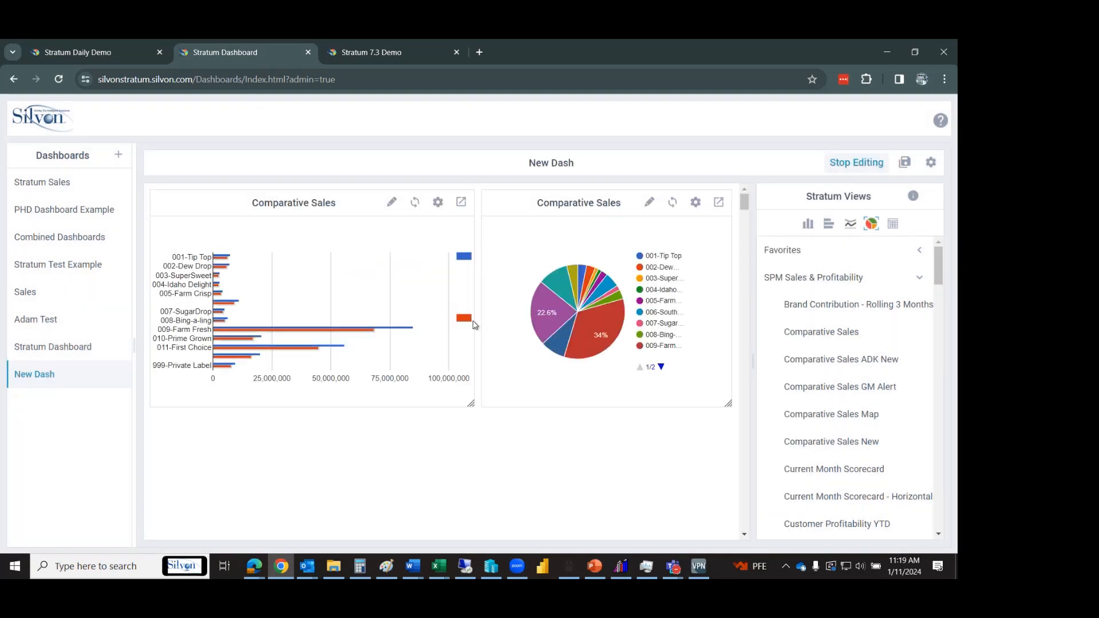
Reload the Comparative Sales pie chart, inspect its slices, and reopen its Edit Chart dialog.
left_click(665, 208)
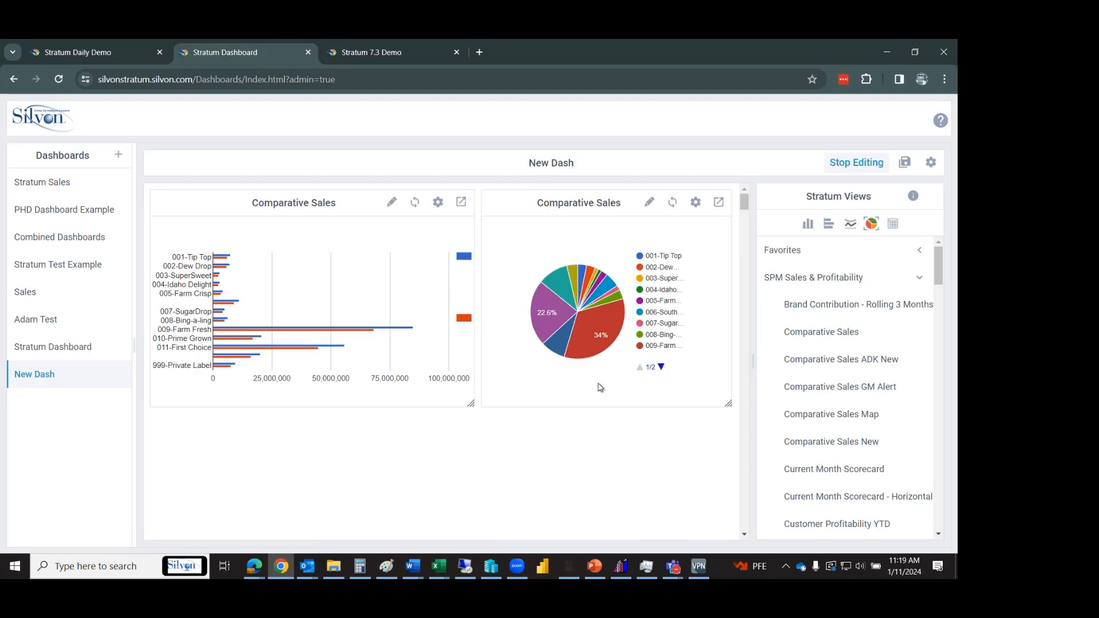
mouse_move(606, 327)
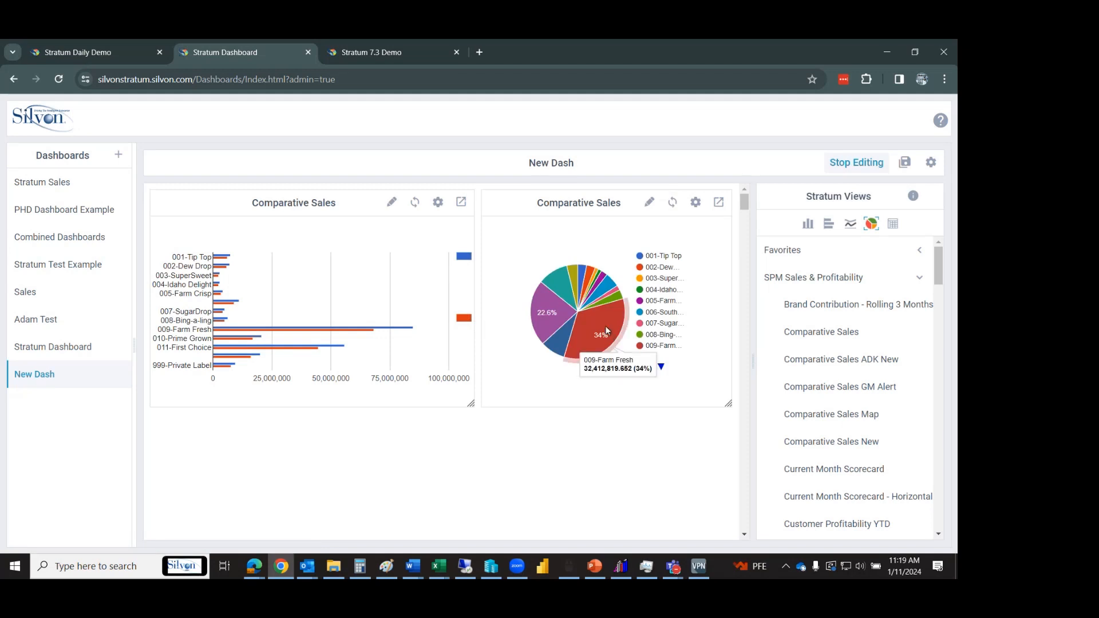
mouse_move(359, 332)
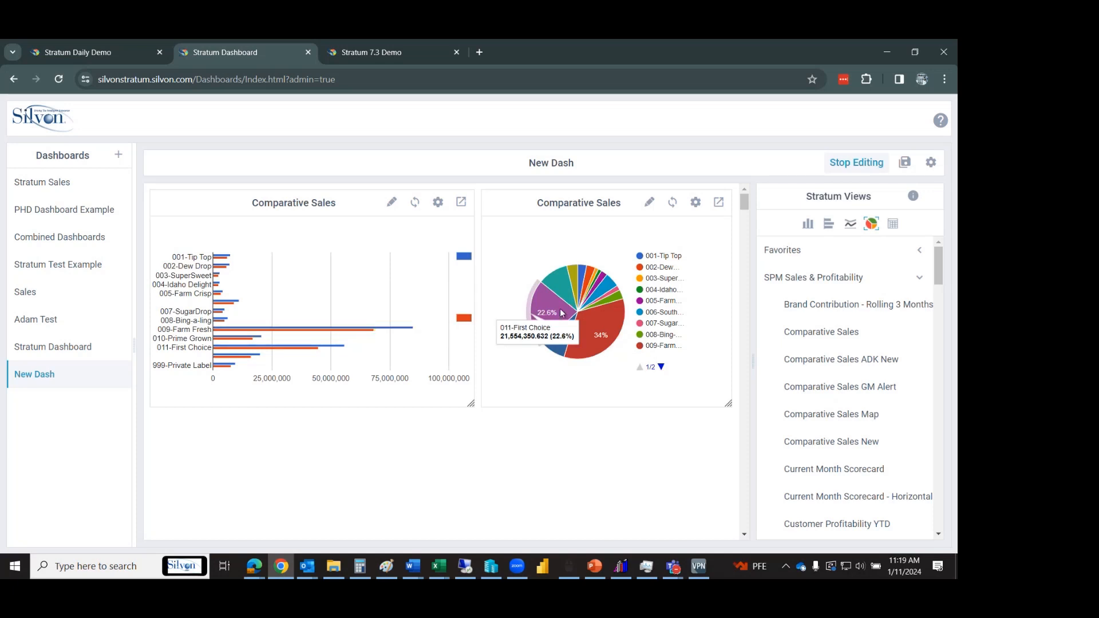
mouse_move(605, 280)
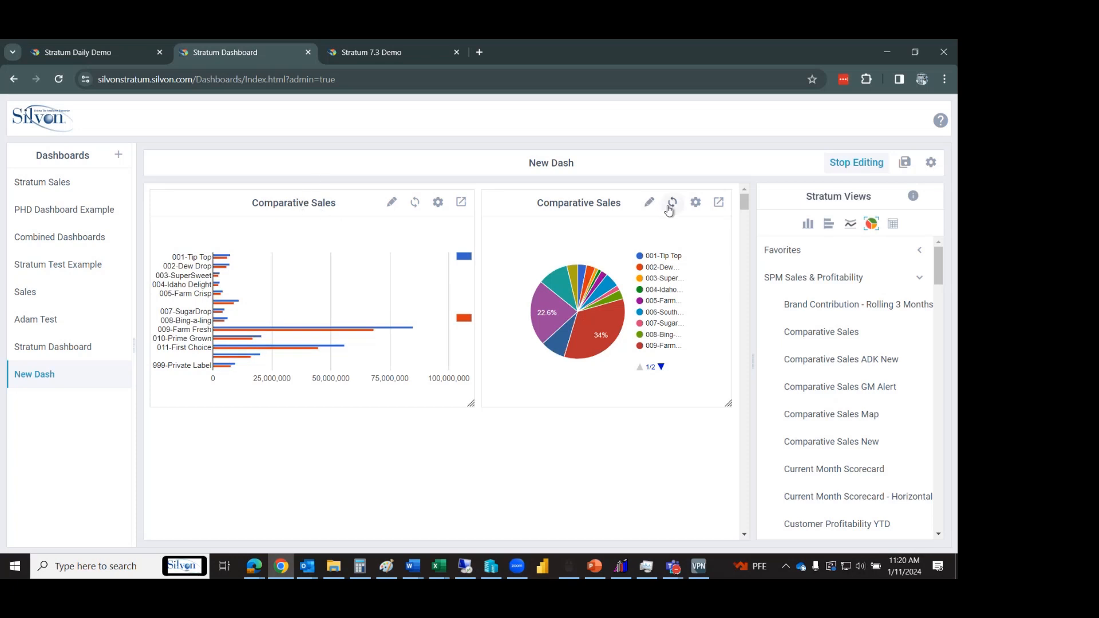
left_click(648, 205)
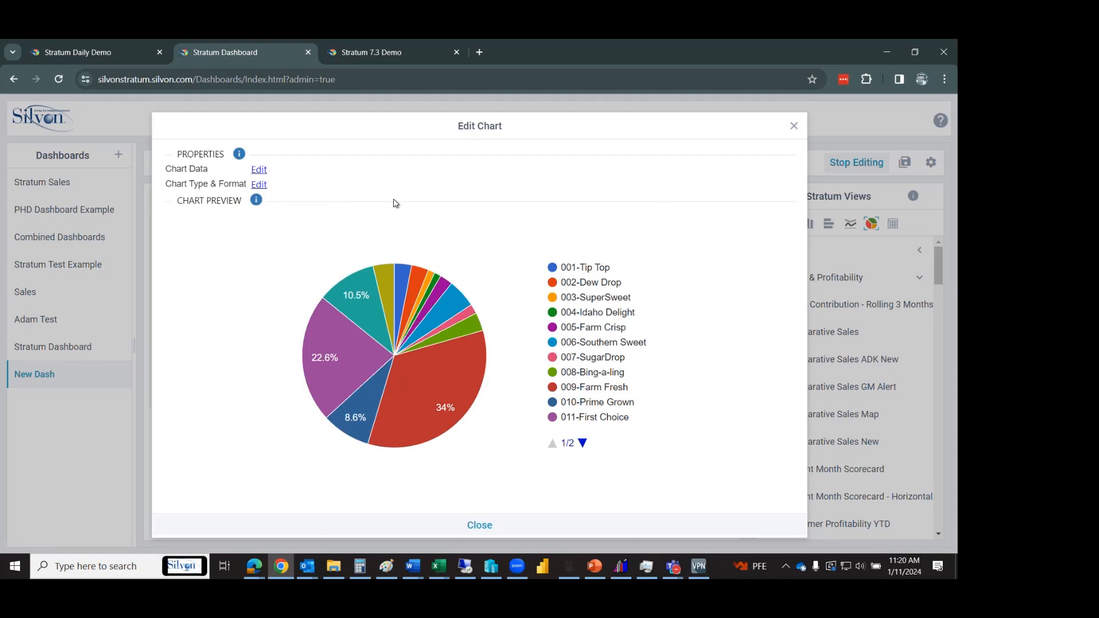
Enable the 3D feature in the pie chart's Chart Type & Format customization and confirm.
left_click(259, 184)
left_click(293, 207)
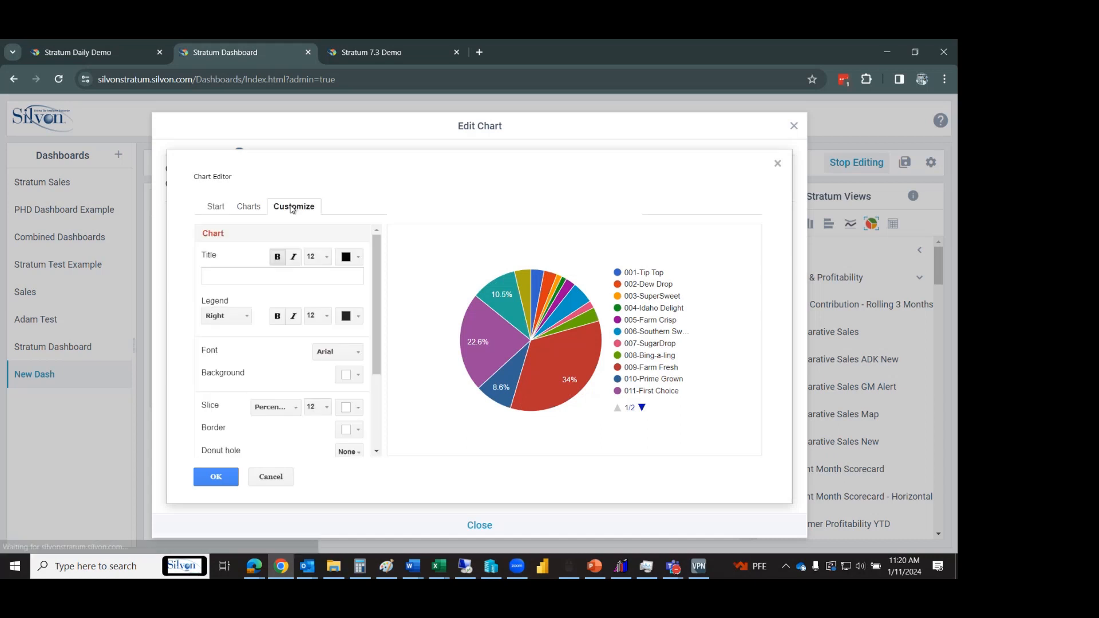
left_click_drag(380, 283, 385, 360)
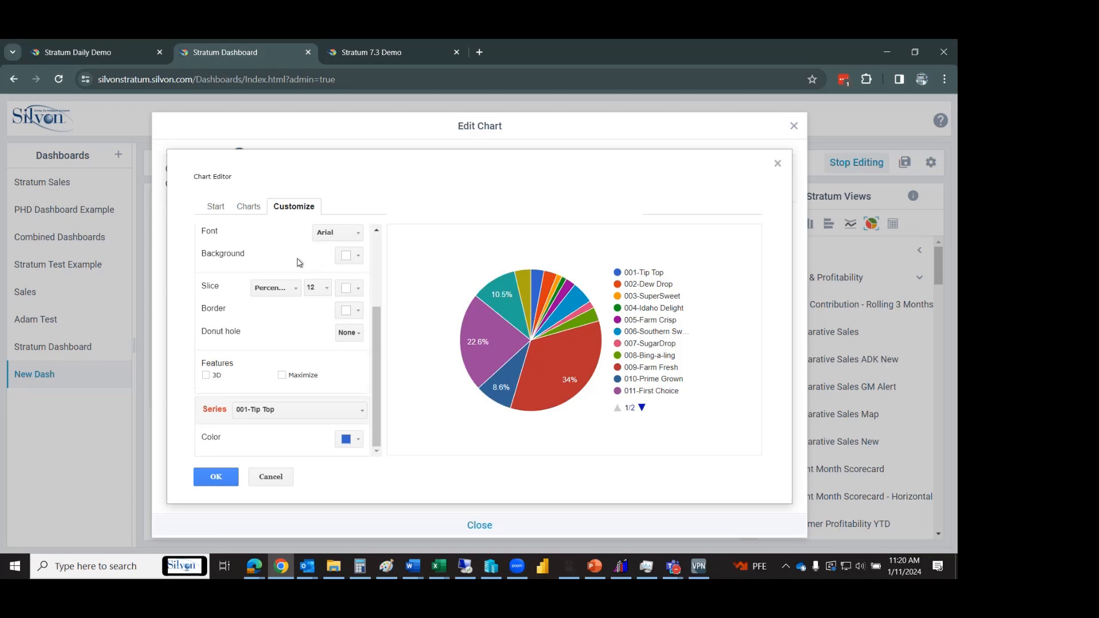
left_click(205, 375)
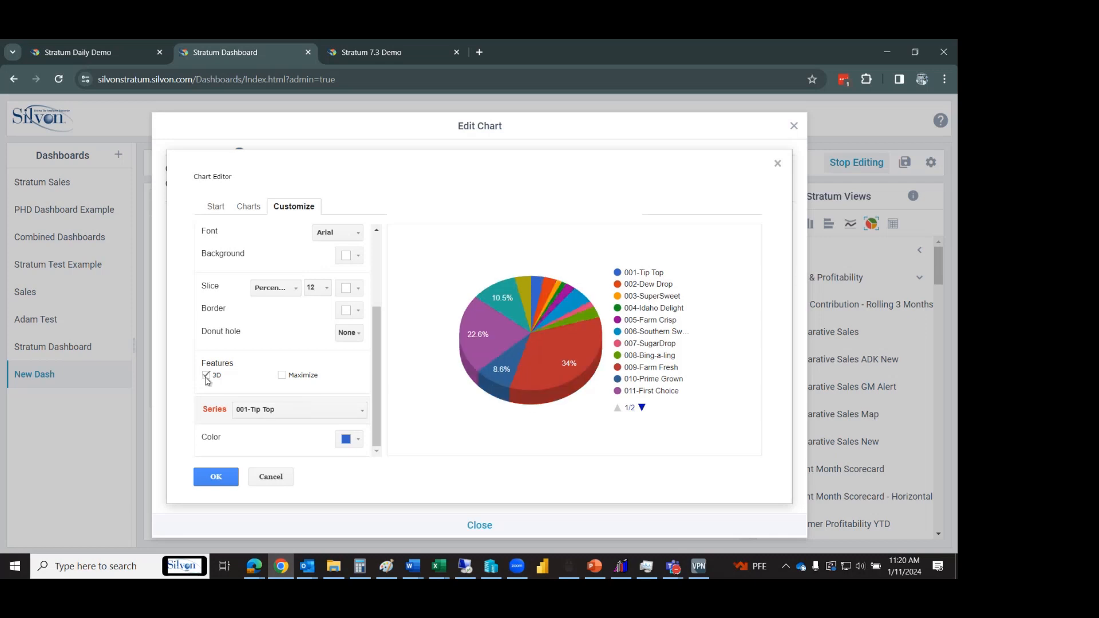
left_click(348, 333)
left_click(362, 372)
left_click(217, 477)
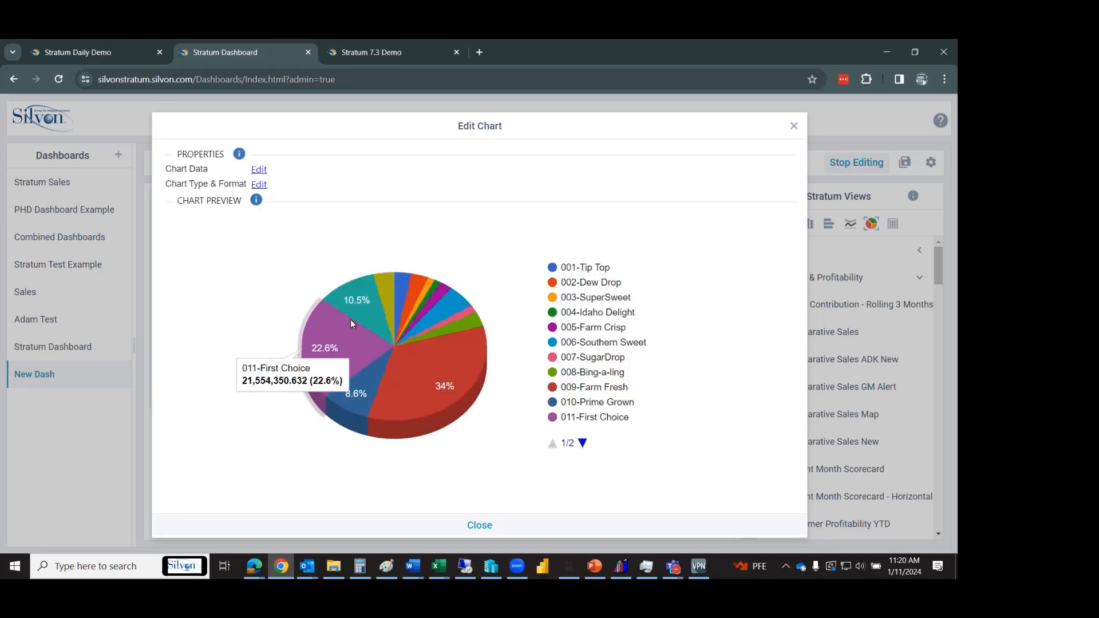
left_click(440, 525)
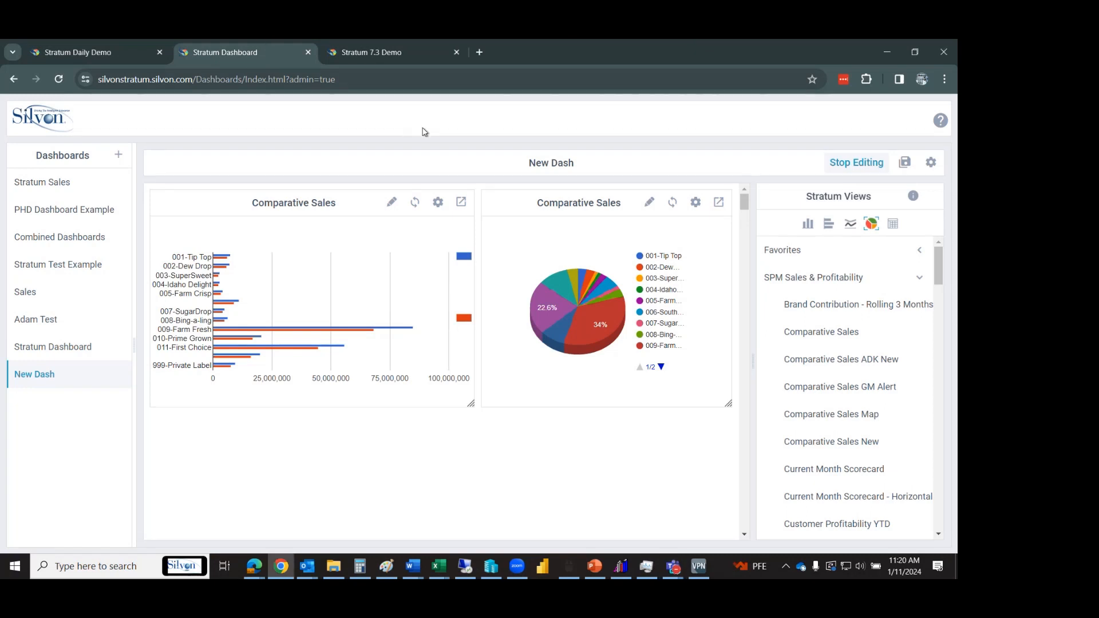
Select the dashboard's web address, then switch between the Stratum Daily Demo and Stratum Dashboard tabs.
left_click(731, 71)
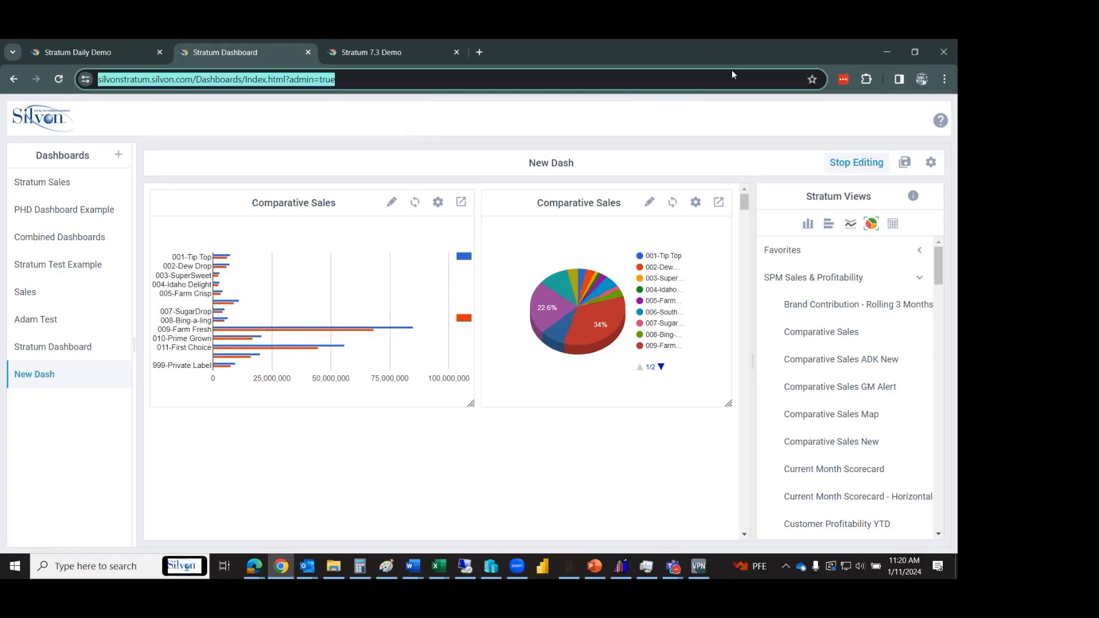
left_click(565, 128)
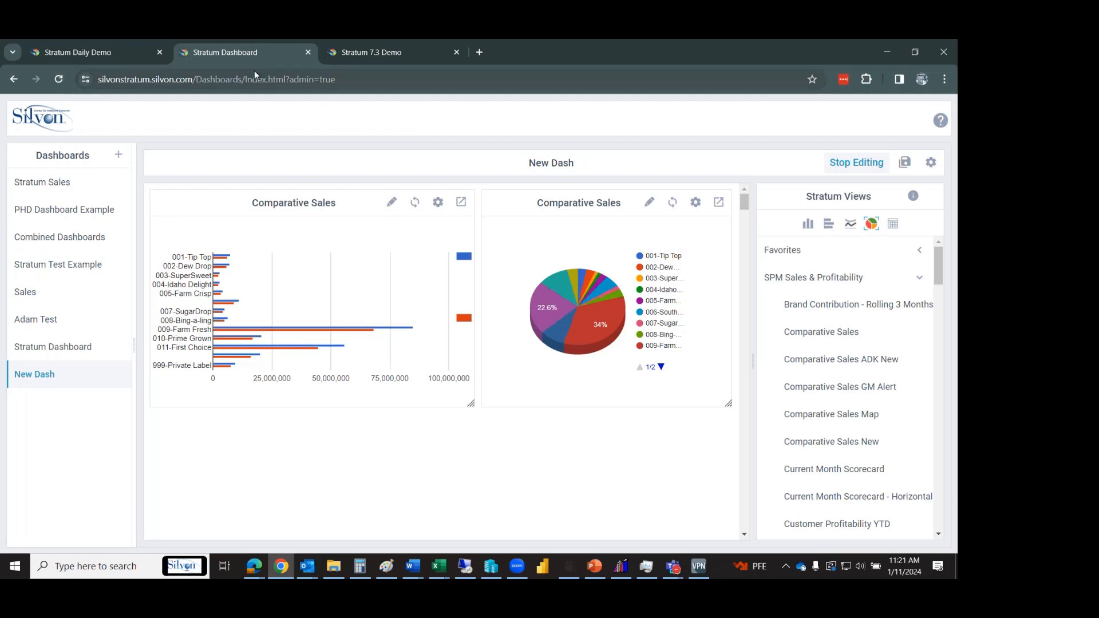
left_click(126, 50)
left_click(191, 51)
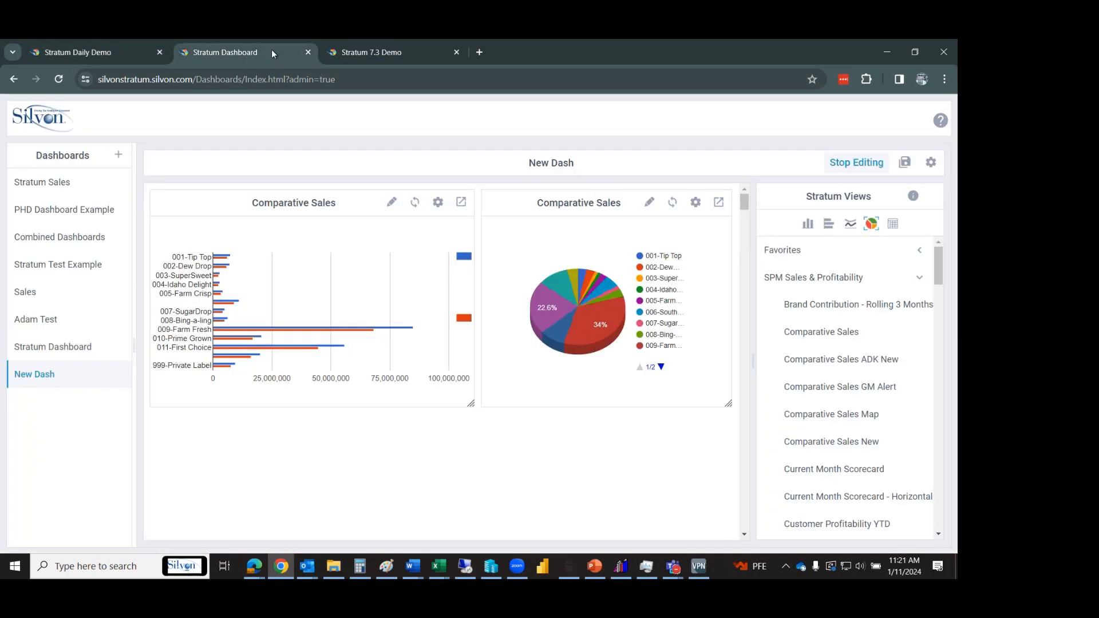
Switch to the Stratum 7.3 Demo tab and scroll down to the YTD Sales Trend chart.
left_click(336, 58)
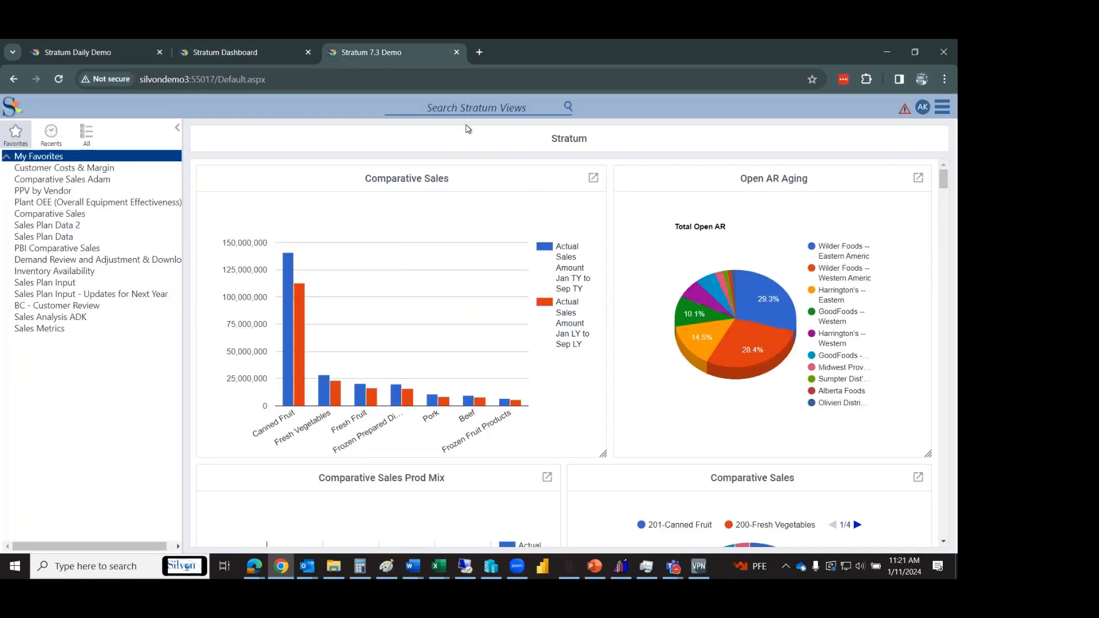
mouse_move(948, 187)
left_mouse_down()
mouse_move(949, 205)
mouse_move(951, 189)
left_mouse_up()
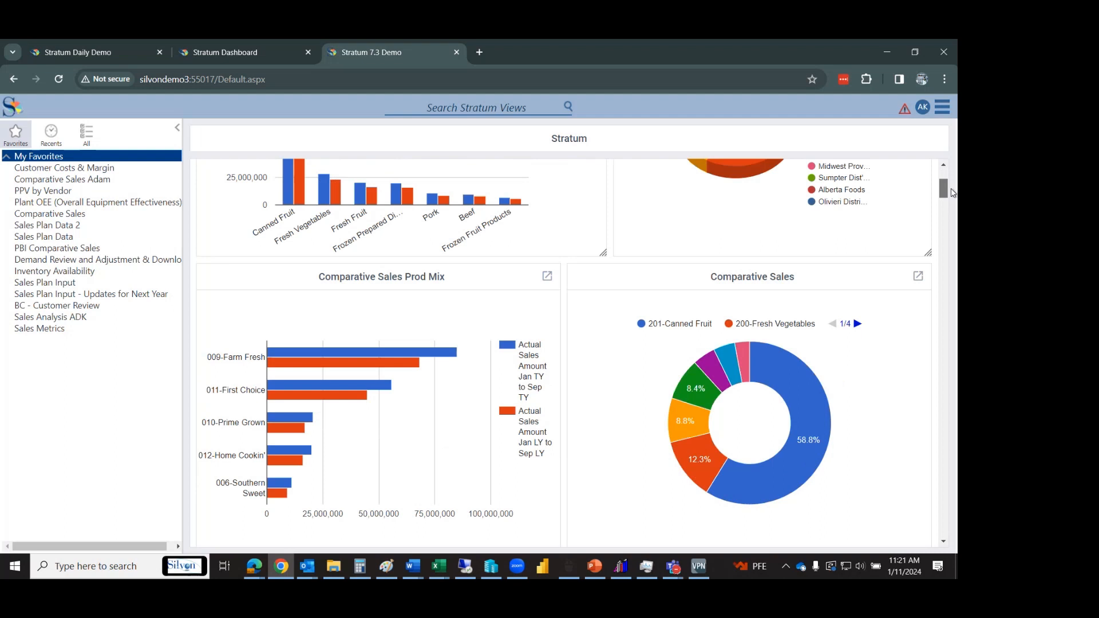
left_click_drag(951, 193, 950, 182)
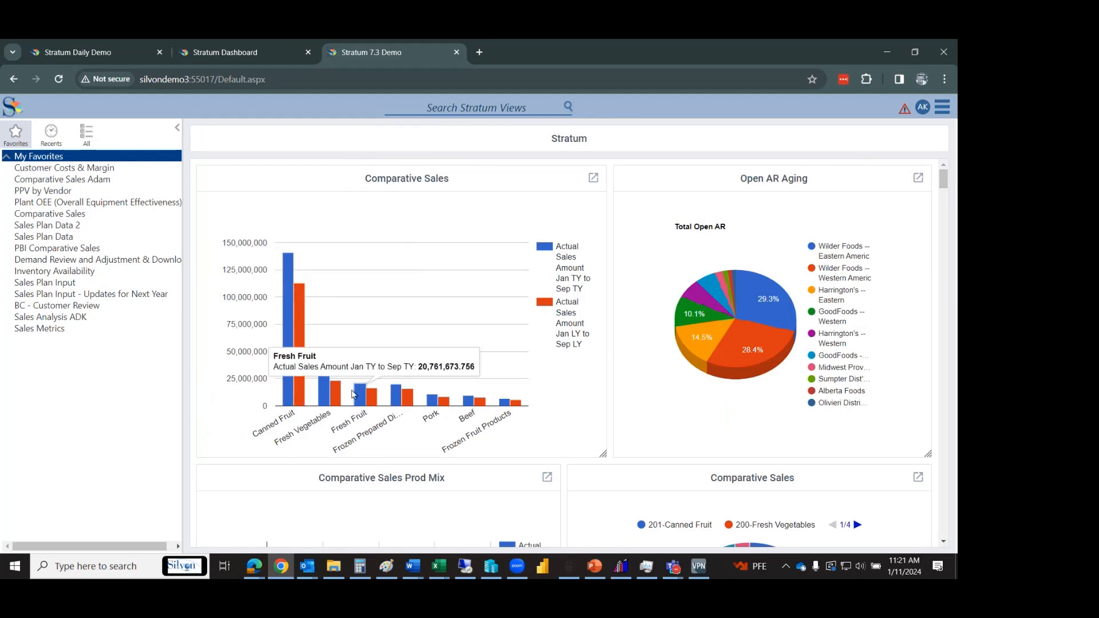
mouse_move(304, 393)
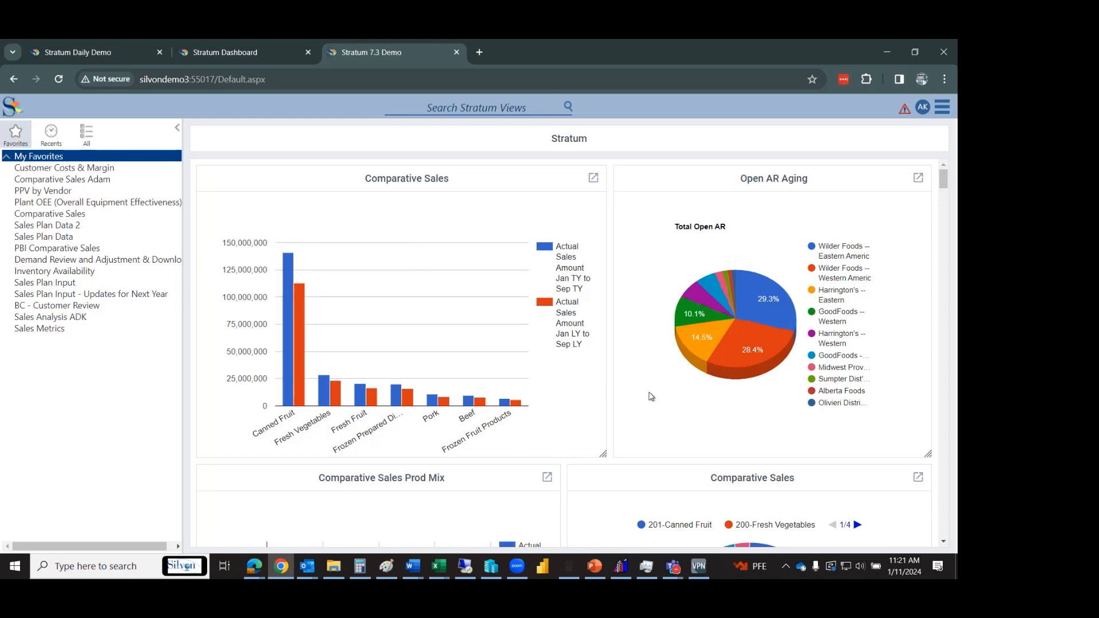
mouse_move(765, 318)
mouse_move(680, 335)
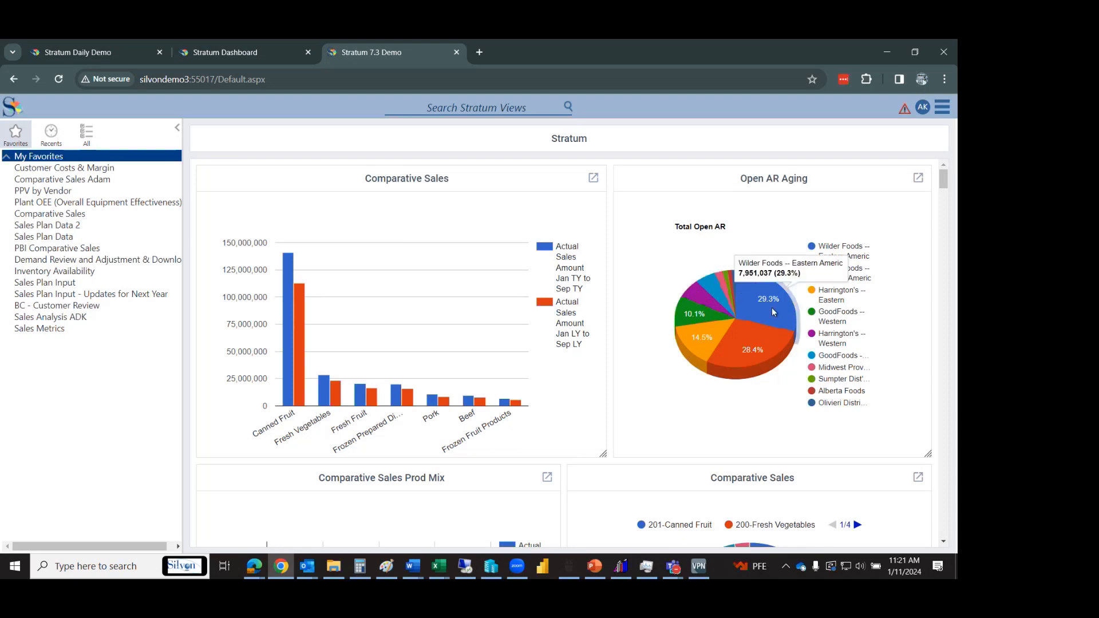
mouse_move(747, 361)
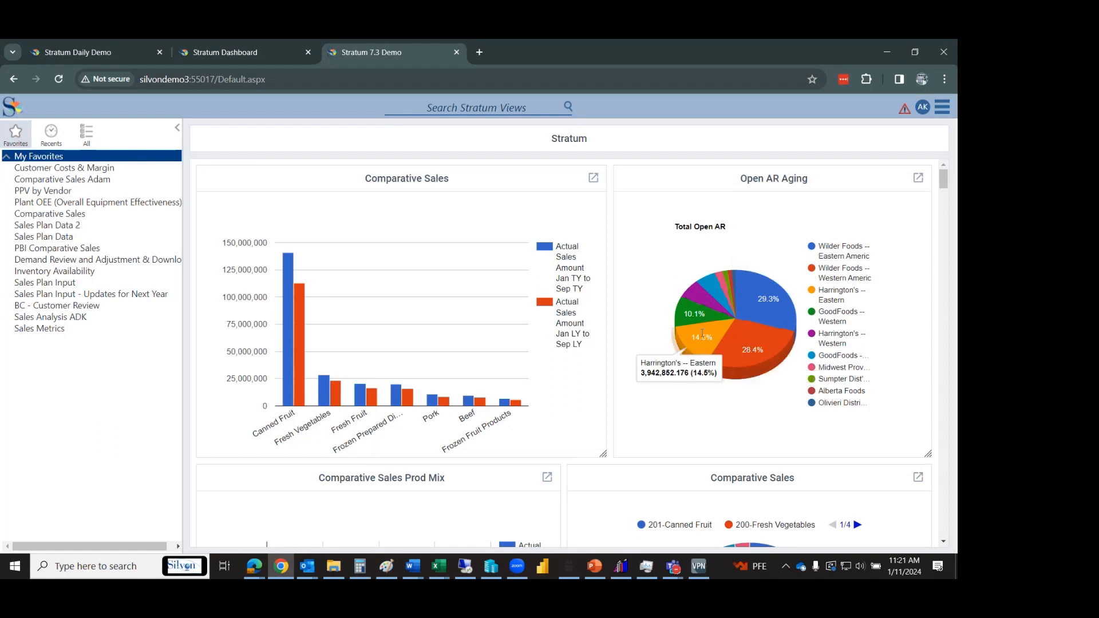
mouse_move(693, 309)
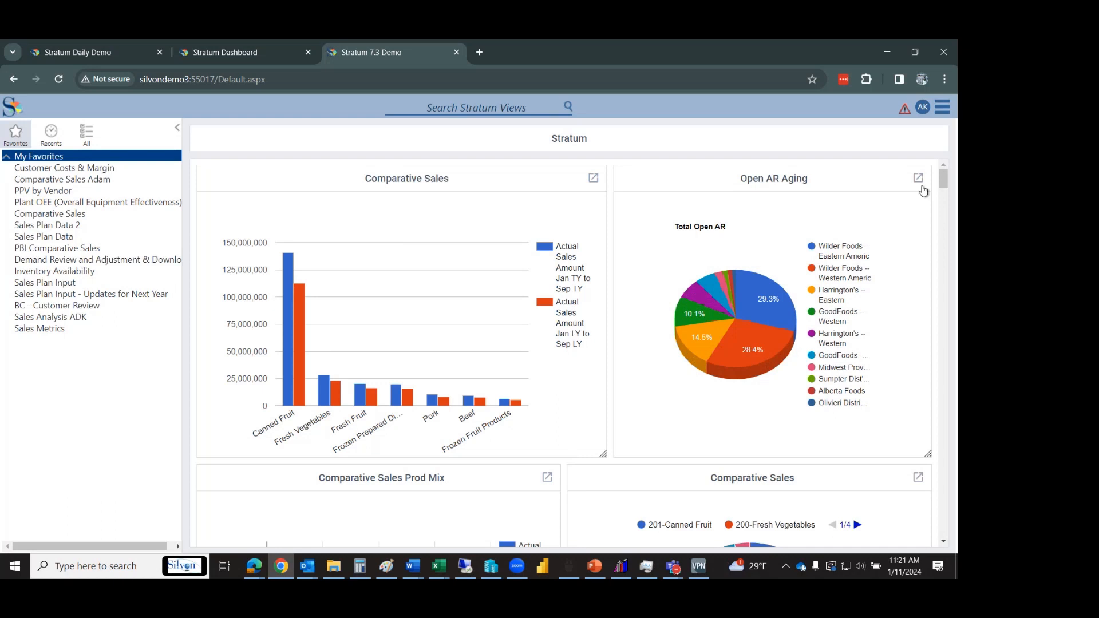
left_click_drag(945, 183, 946, 196)
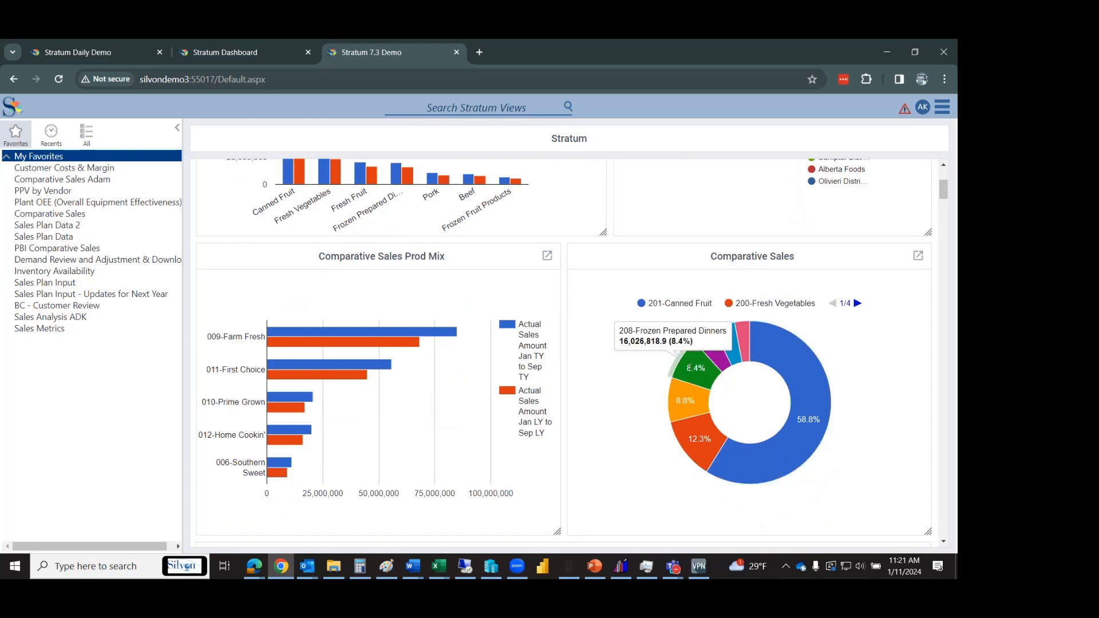
mouse_move(688, 395)
mouse_move(704, 433)
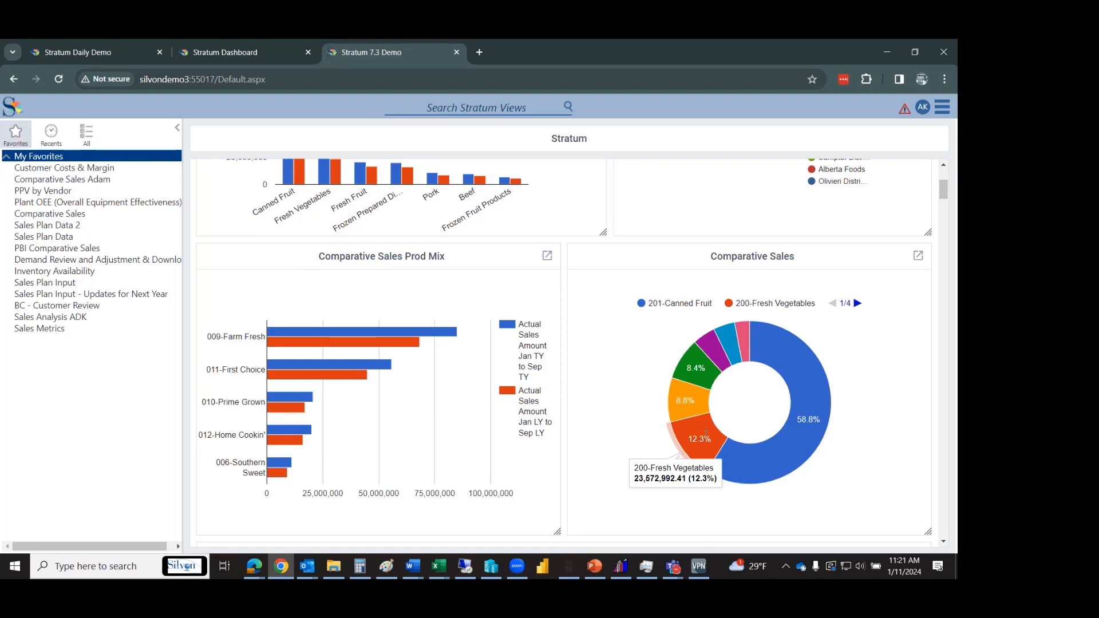
mouse_move(382, 345)
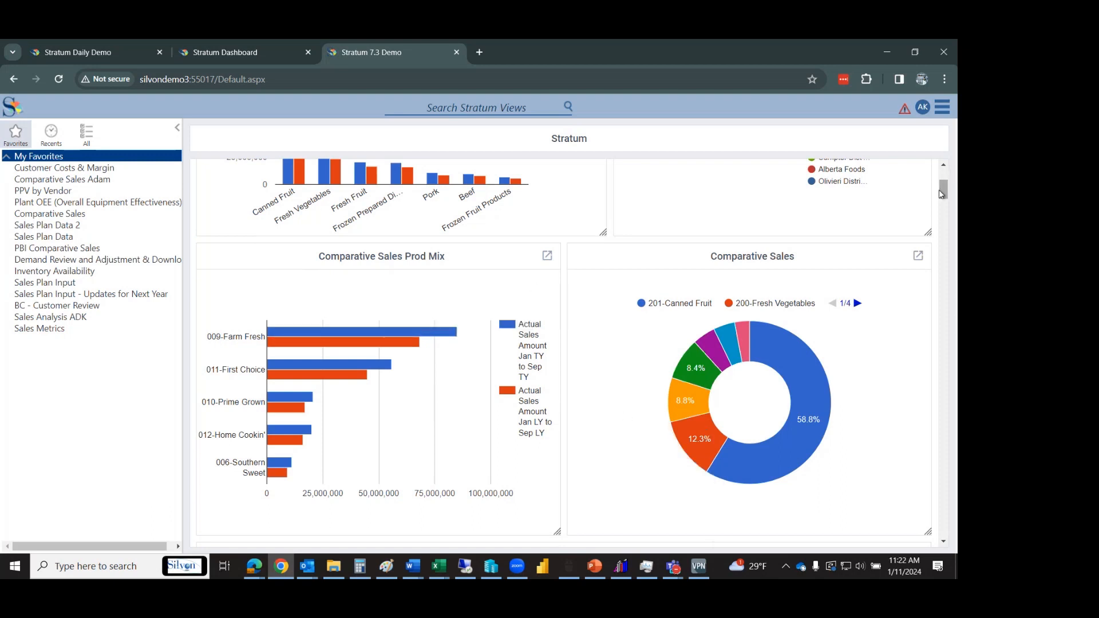
left_click_drag(941, 194, 942, 209)
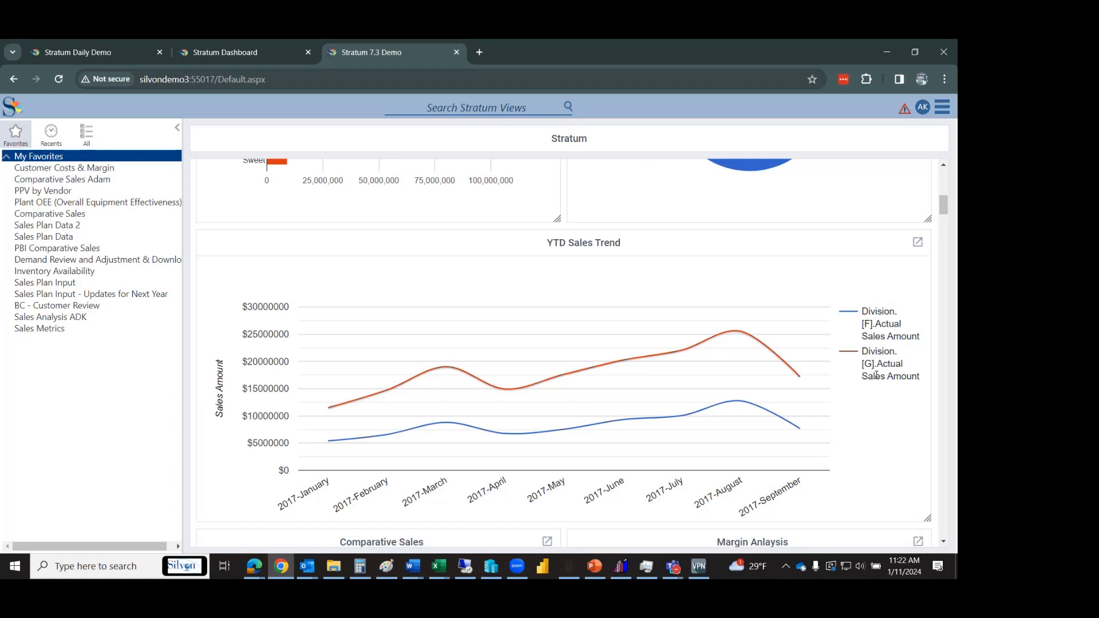
left_click(917, 242)
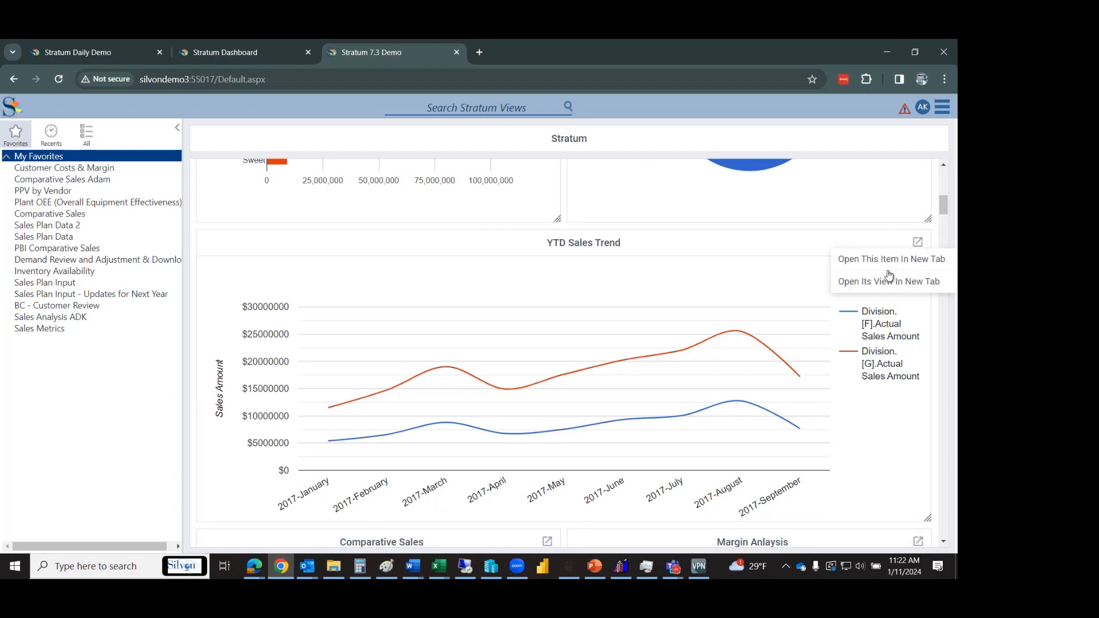
left_click(886, 282)
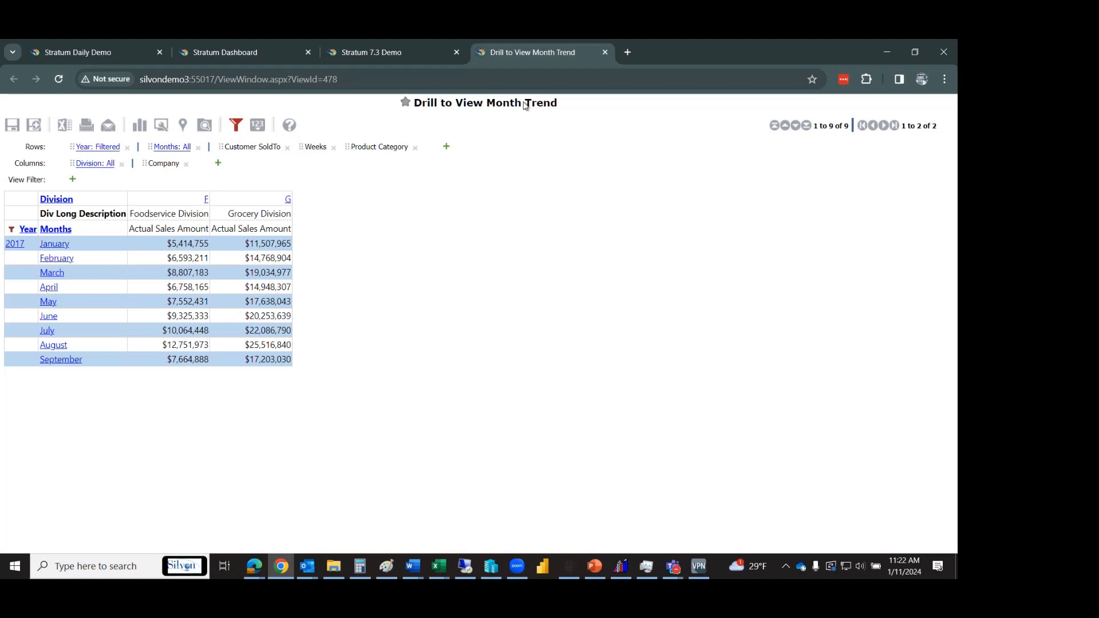
left_click(605, 53)
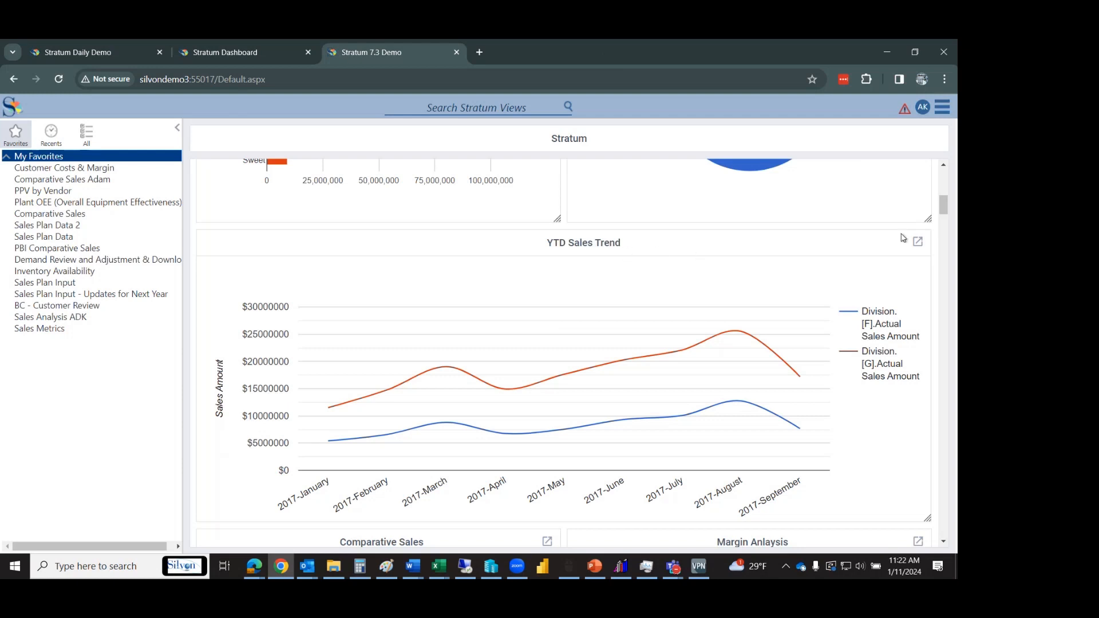
left_click(919, 243)
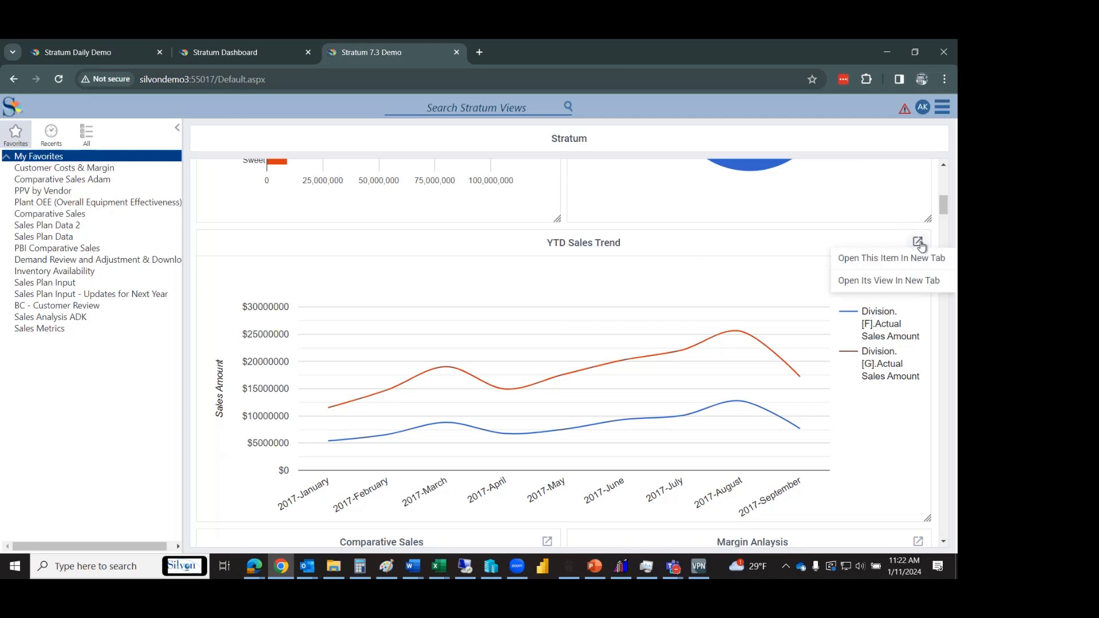
left_click(785, 245)
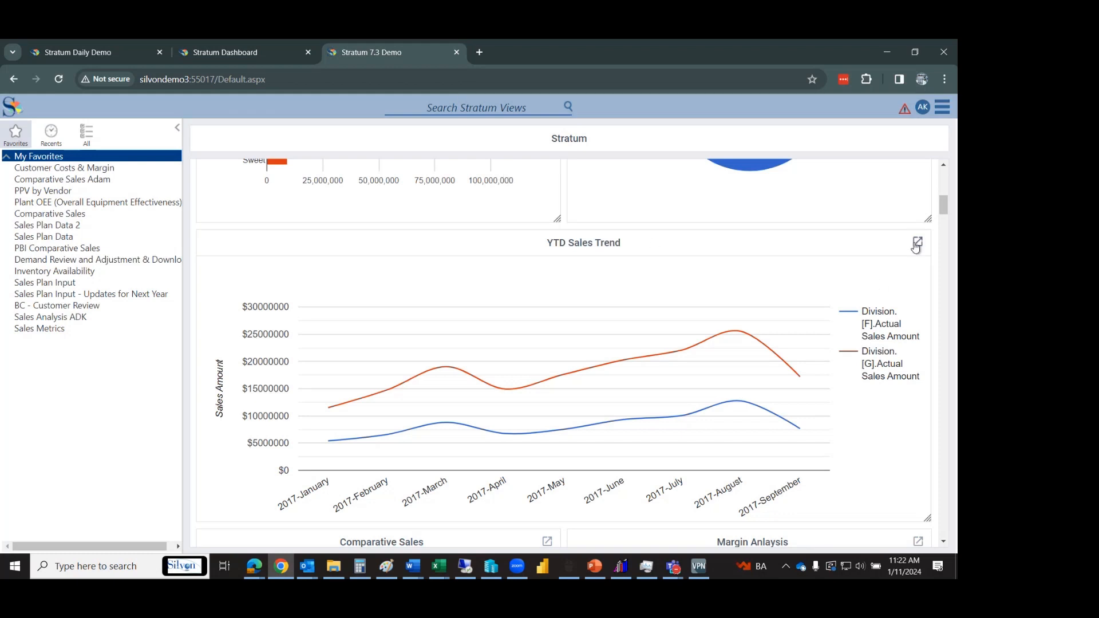
left_click(919, 244)
left_click(871, 280)
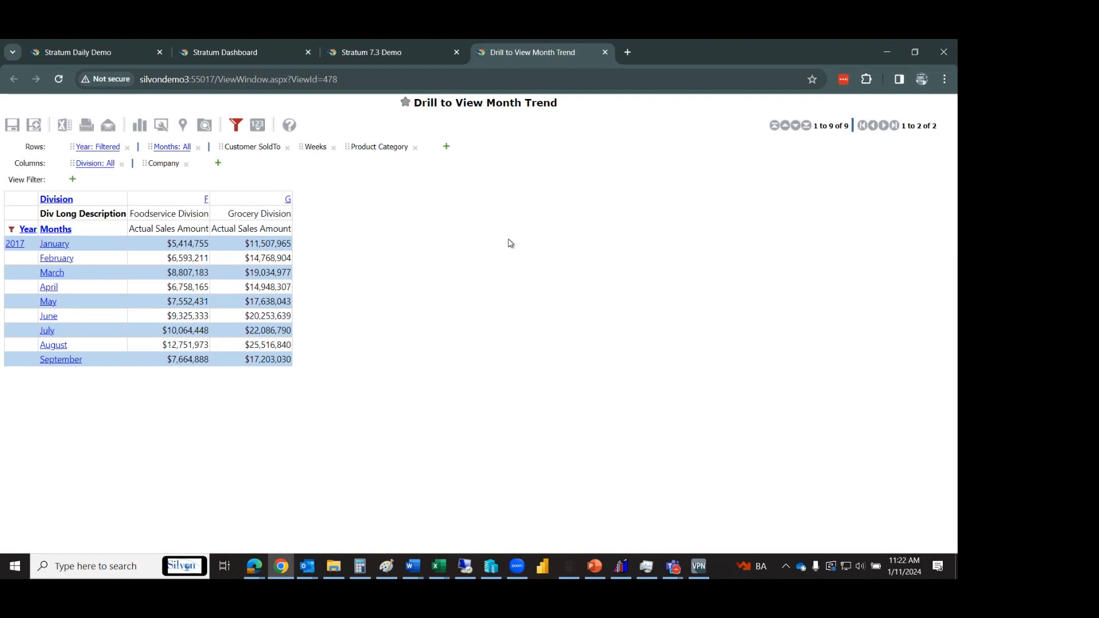
left_click(605, 53)
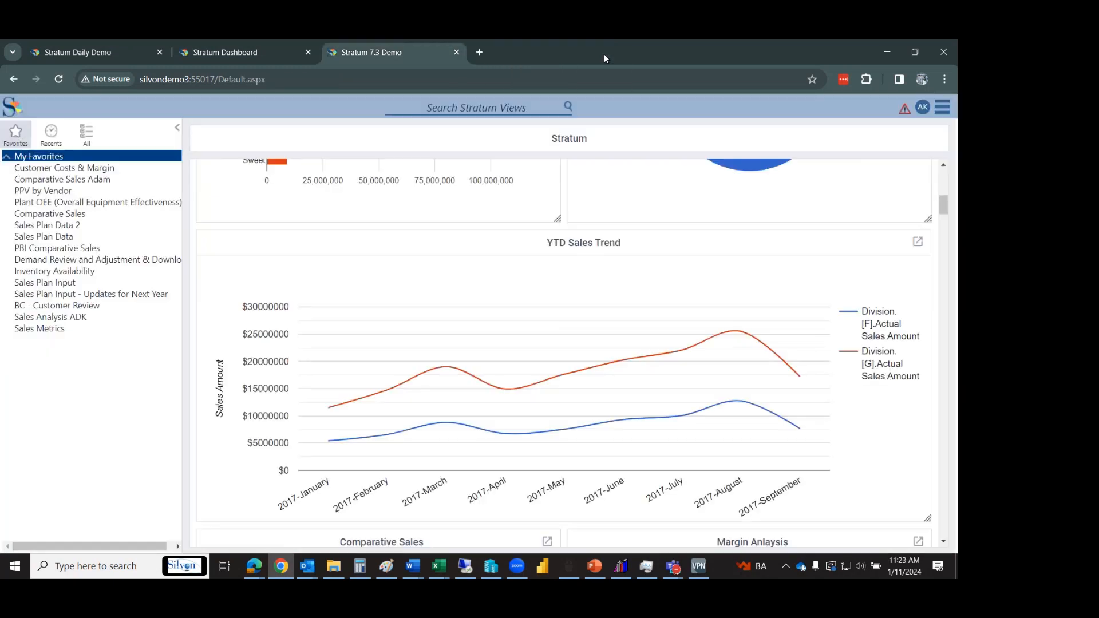
Scroll back to the dashboard top and expand Manage Things in the main menu.
left_click_drag(943, 205, 953, 222)
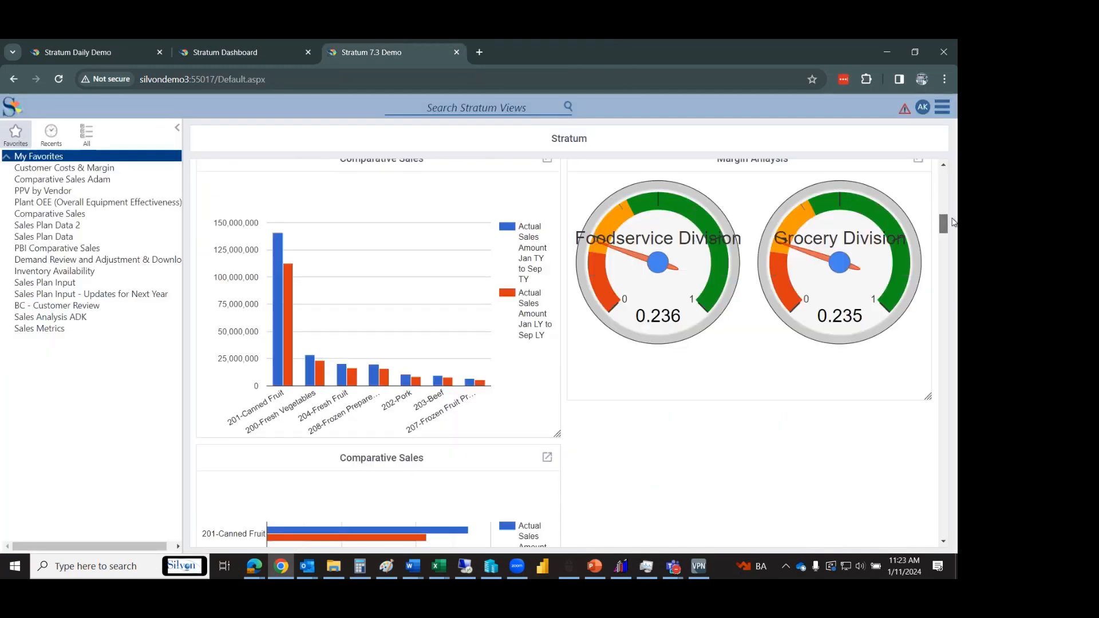
scroll(953, 222, "up", 1)
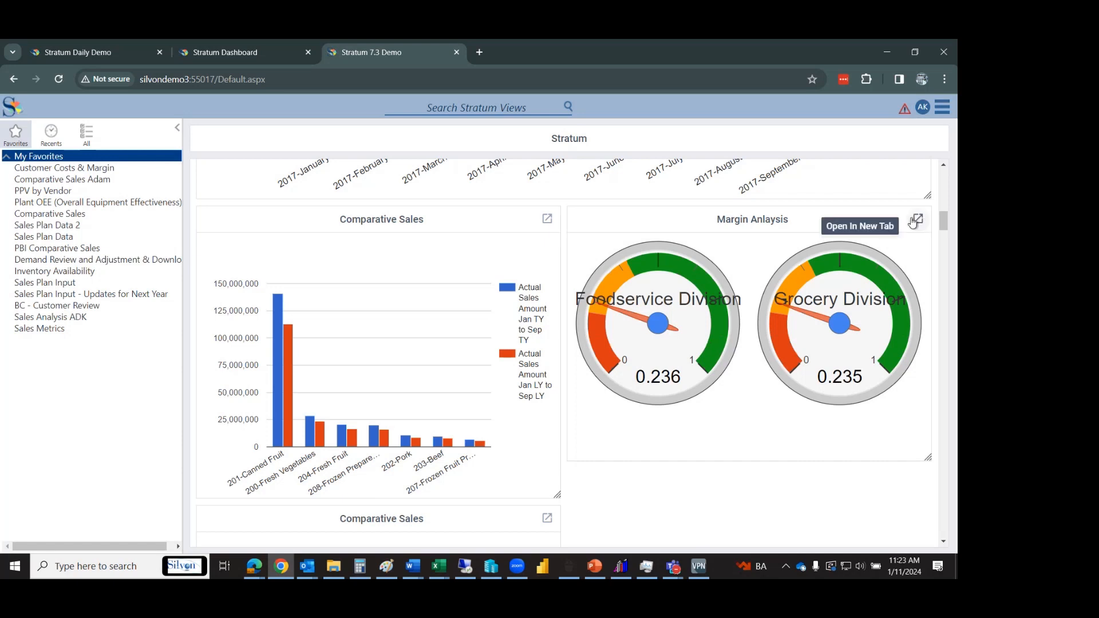
left_click(941, 111)
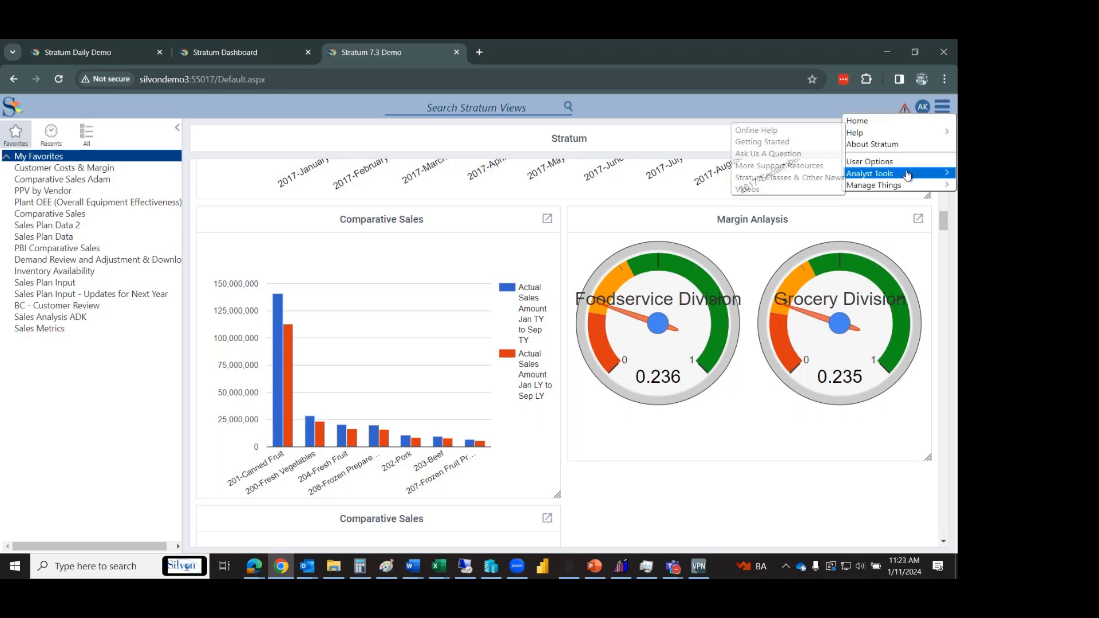
mouse_move(898, 186)
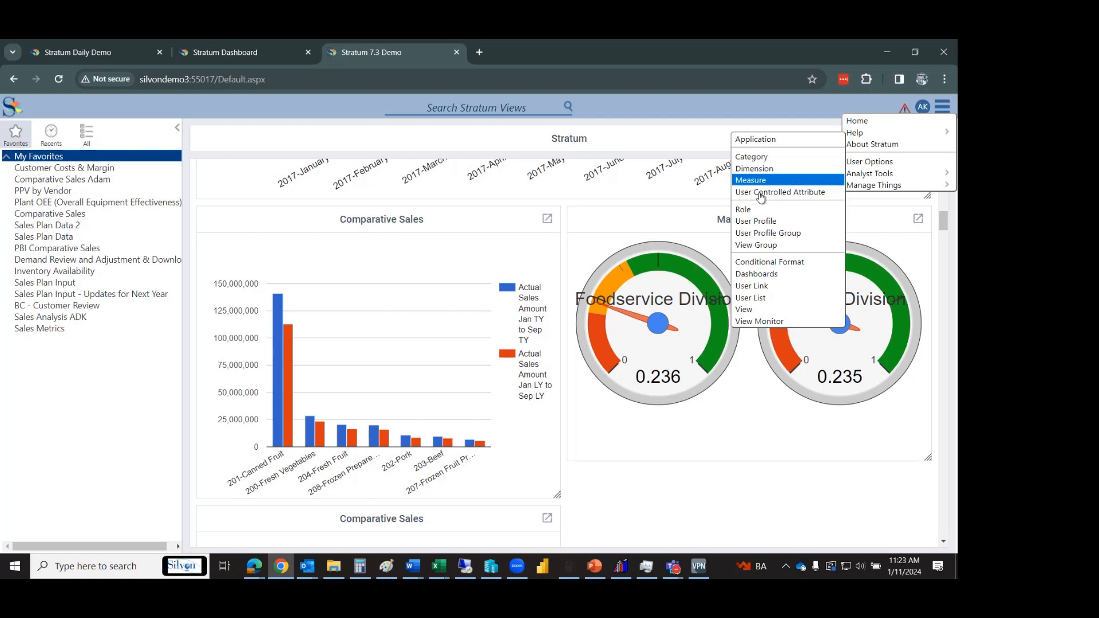
Go to Manage Things > Dashboards and select the Stratum dashboard.
left_click(754, 274)
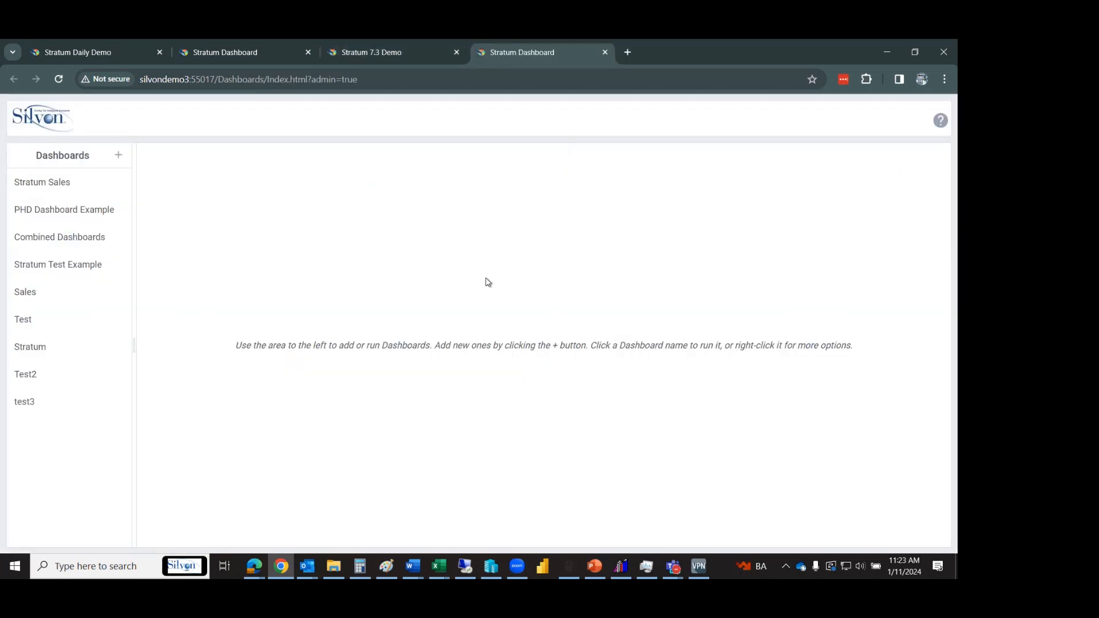
left_click(50, 187)
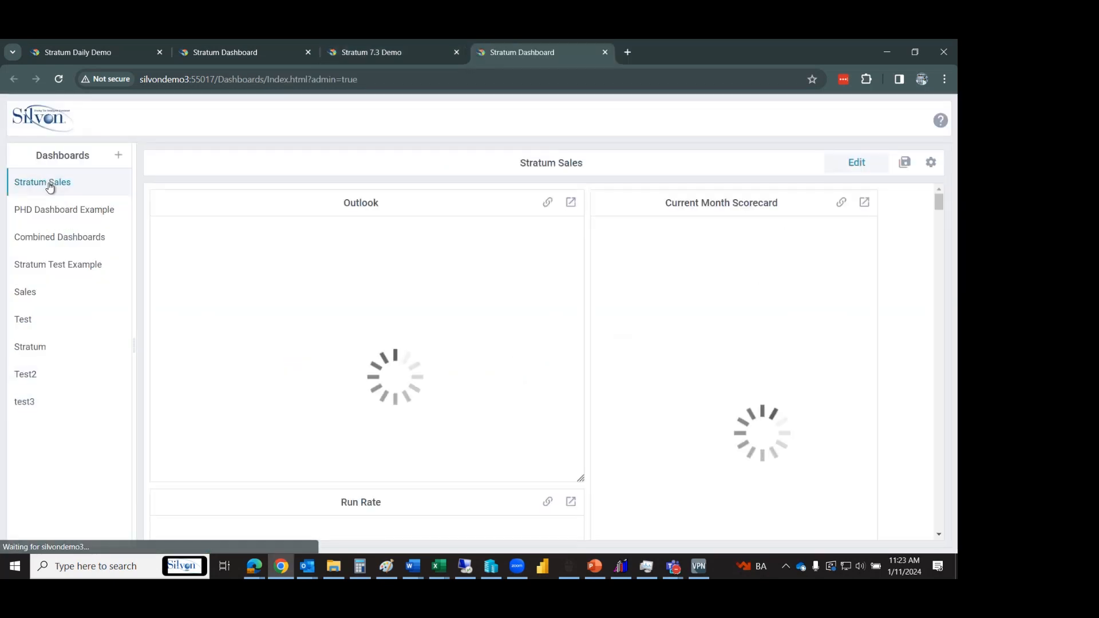
left_click(43, 354)
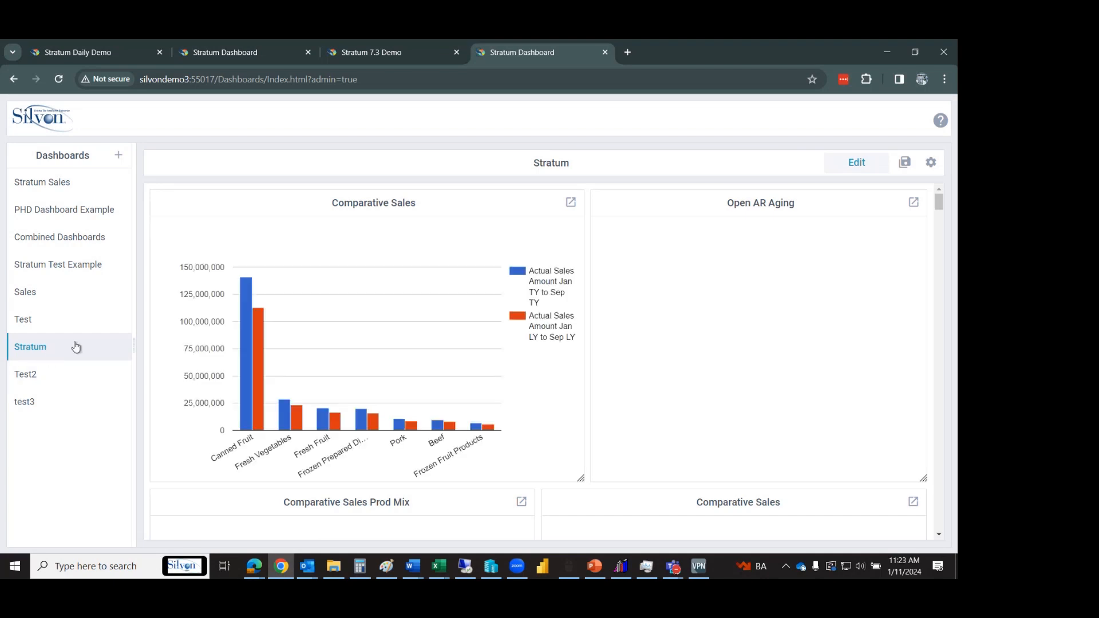
left_click_drag(937, 198, 948, 245)
scroll(949, 244, "up", 3)
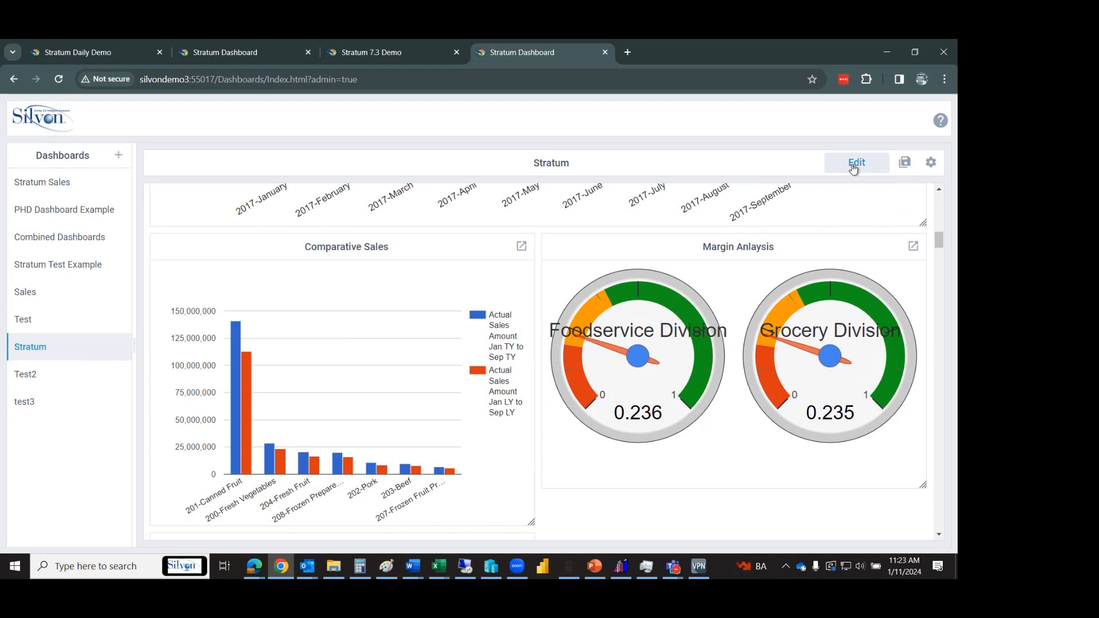
Put the Stratum dashboard in edit mode and edit the Margin Anlaysis gauge chart.
left_click(856, 162)
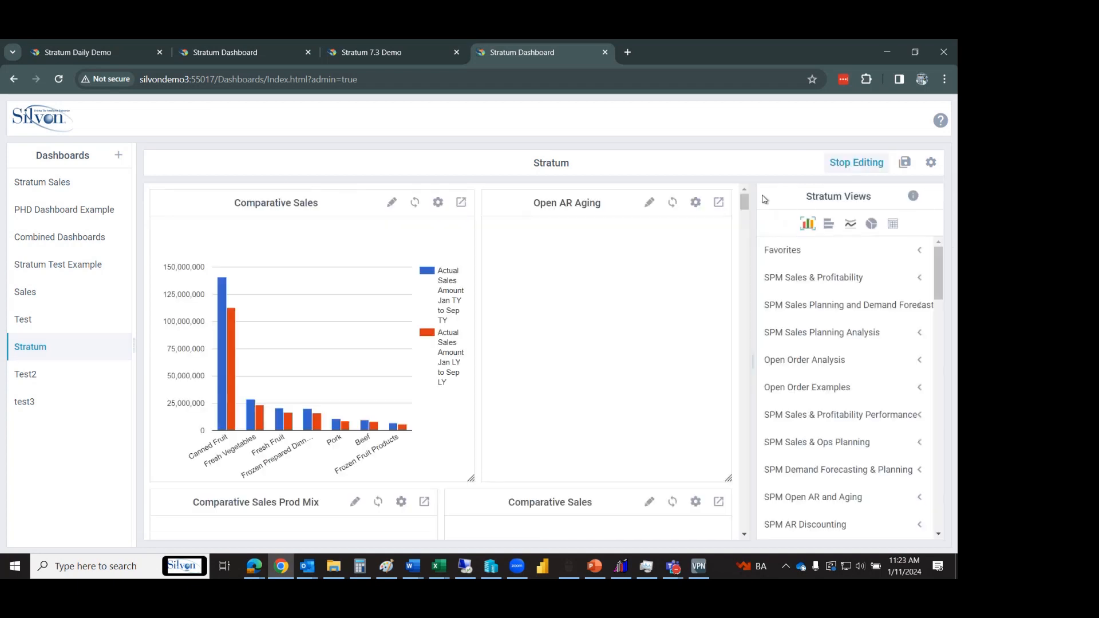
left_click_drag(748, 205, 753, 245)
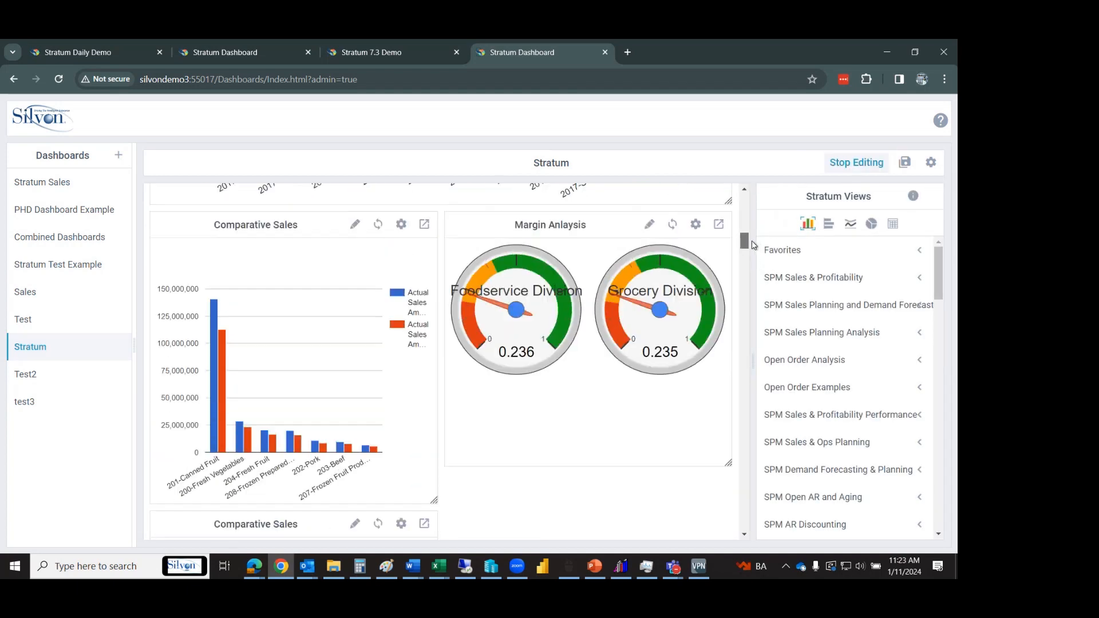
left_click(647, 225)
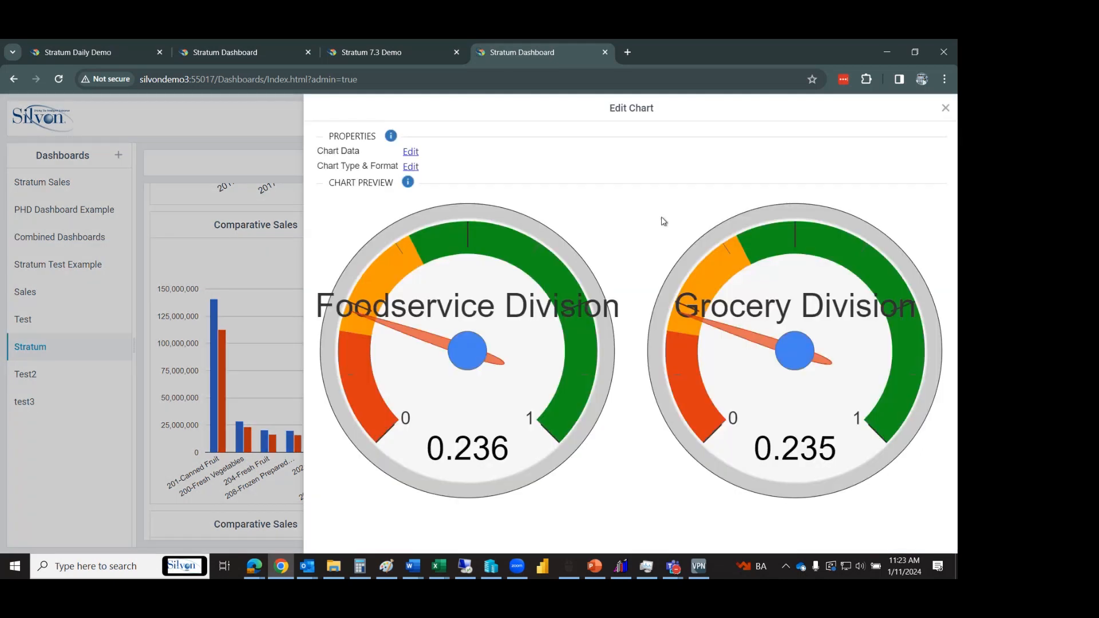
Review Margin Anlaysis chart types and 0–1 gauge ranges, cancel unchanged, and show its new-tab options.
left_click(411, 167)
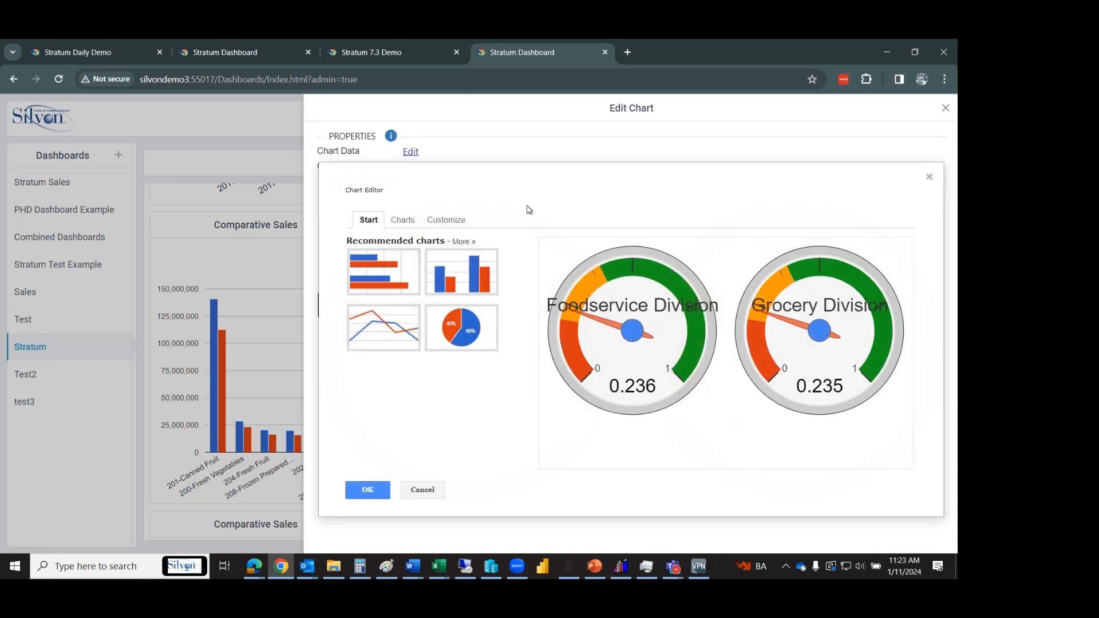
left_click(394, 222)
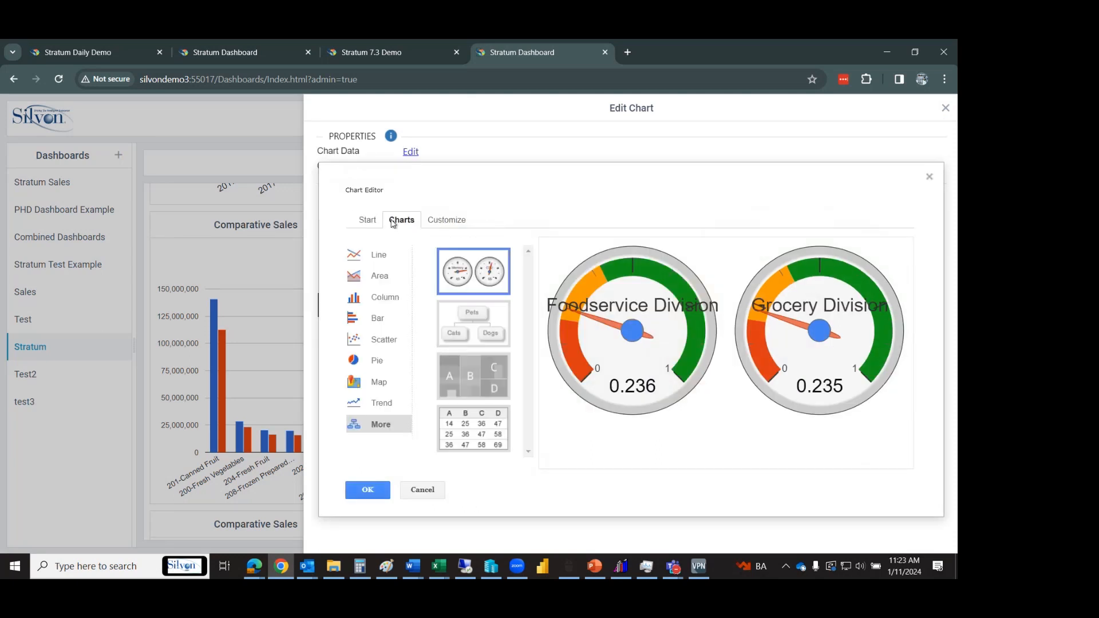
left_click(452, 222)
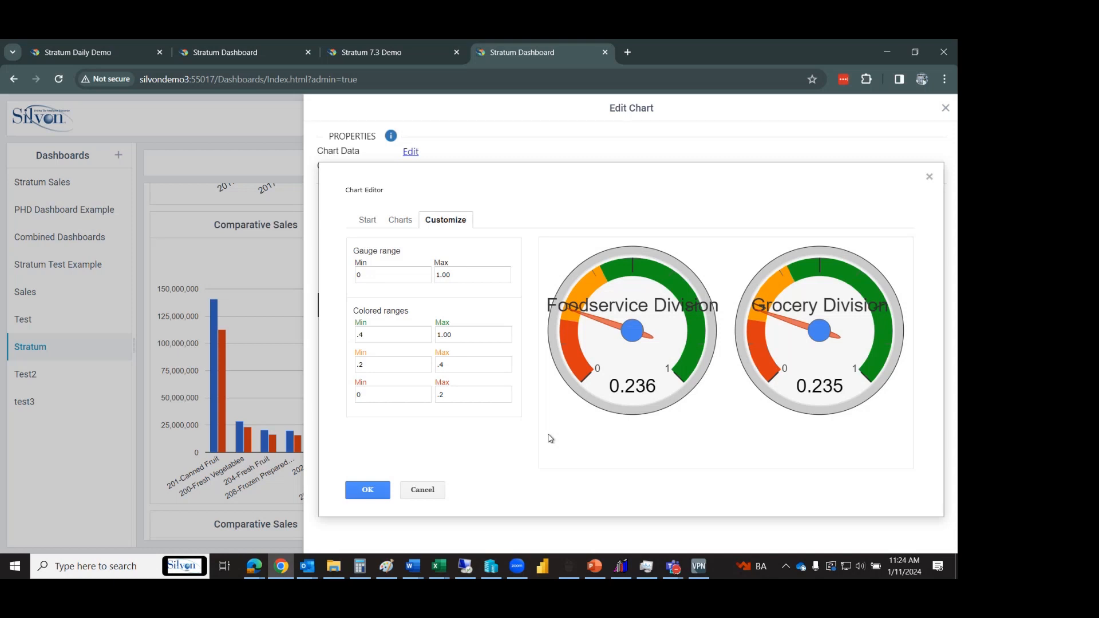
left_click(424, 497)
left_click(945, 107)
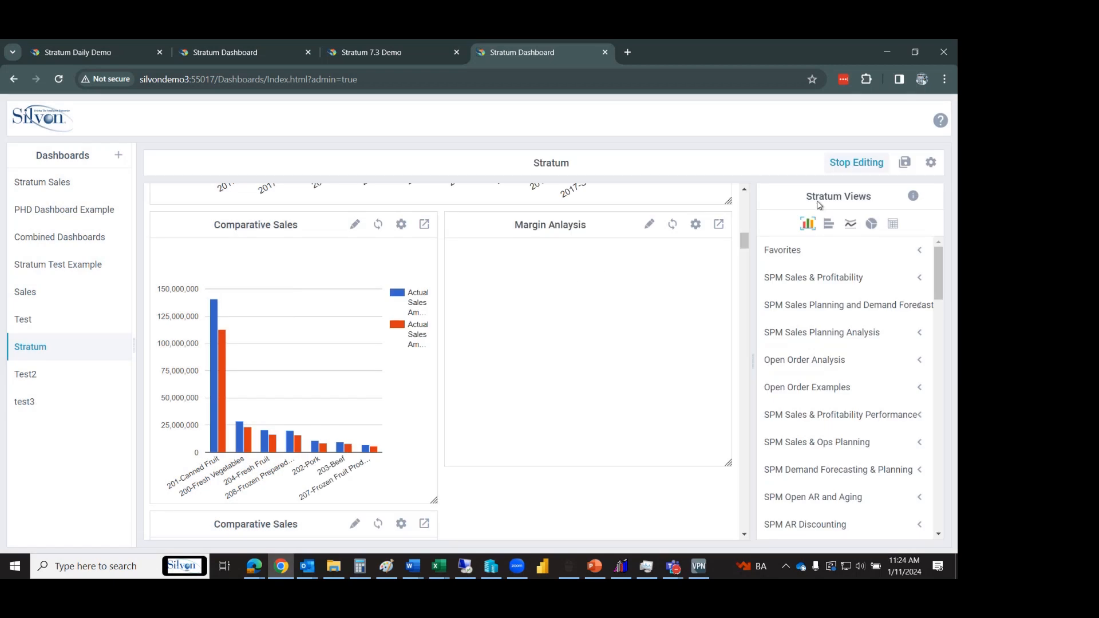
left_click(718, 225)
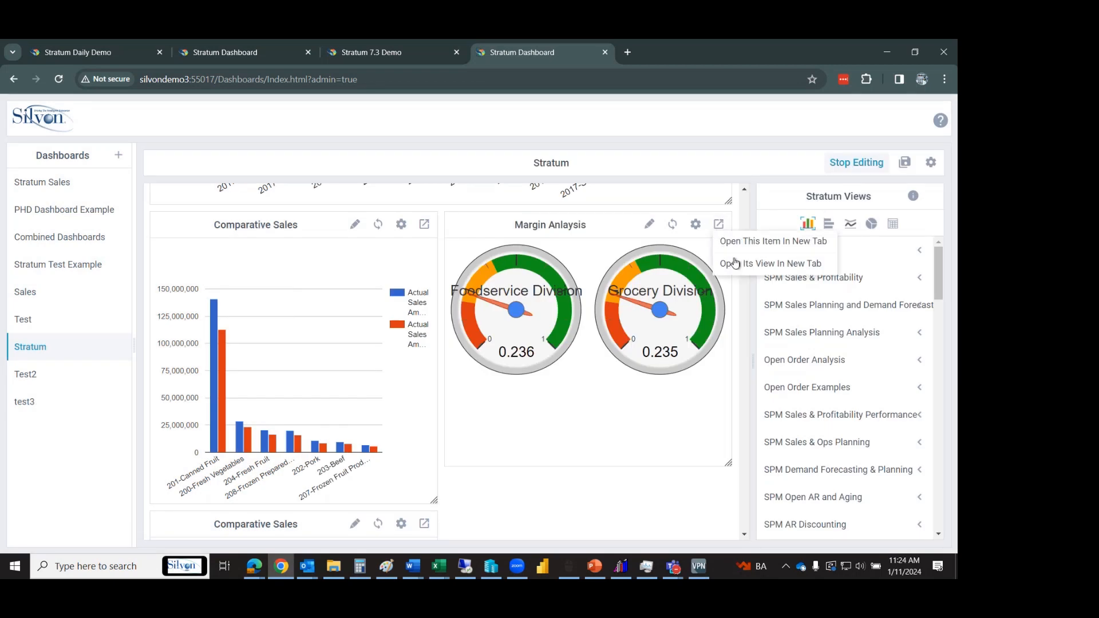
left_click(735, 263)
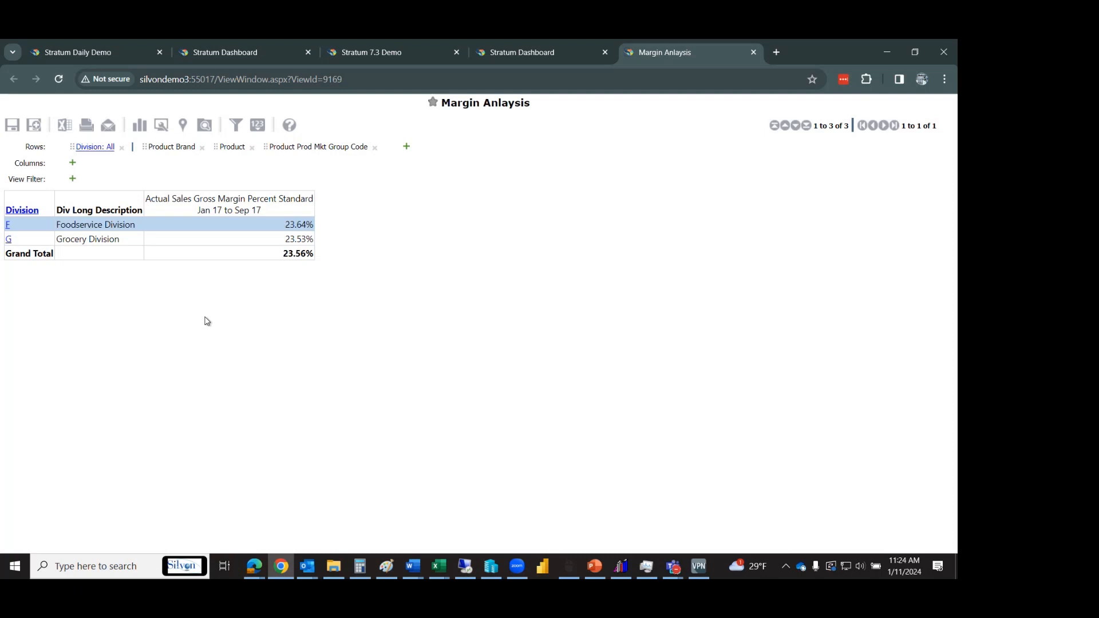
left_click(21, 211)
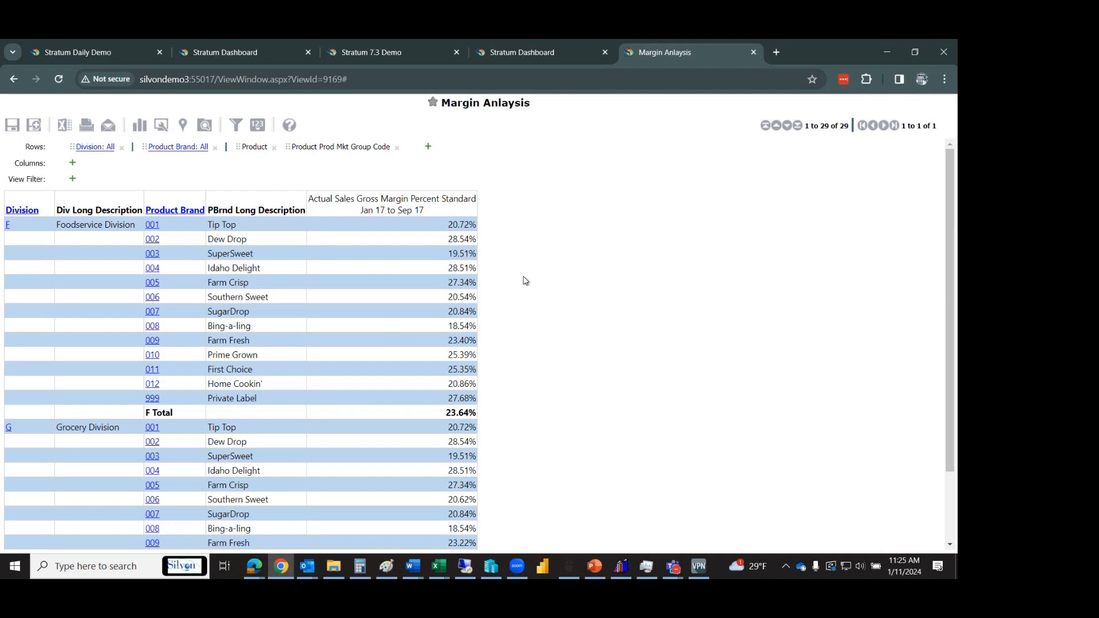
scroll(951, 256, "down", 1)
scroll(955, 365, "down", 1)
scroll(955, 286, "up", 2)
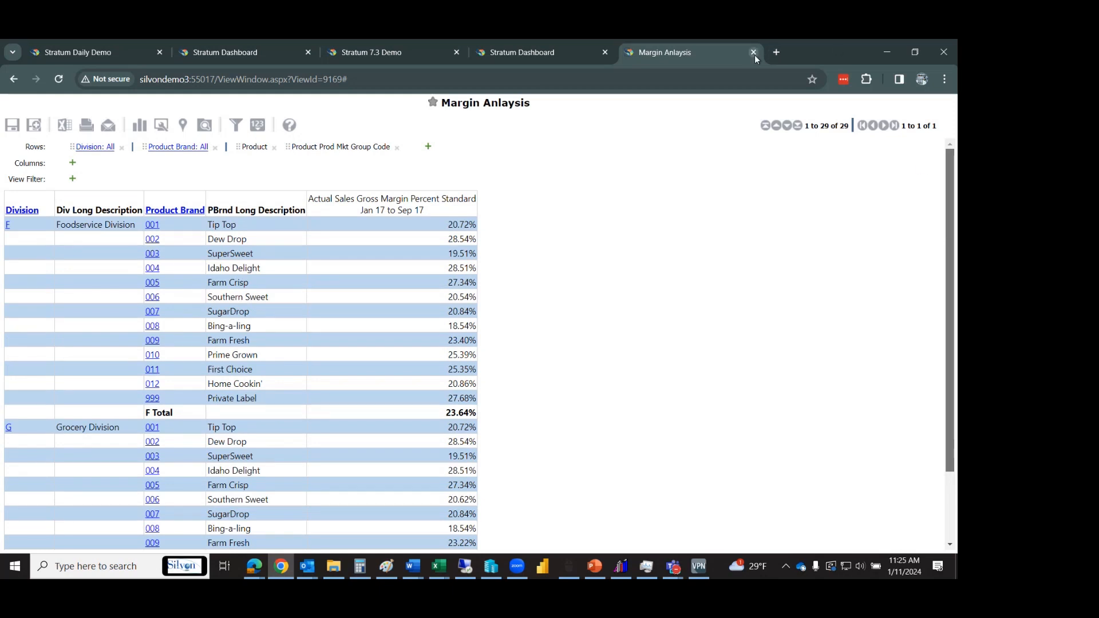
left_click(754, 52)
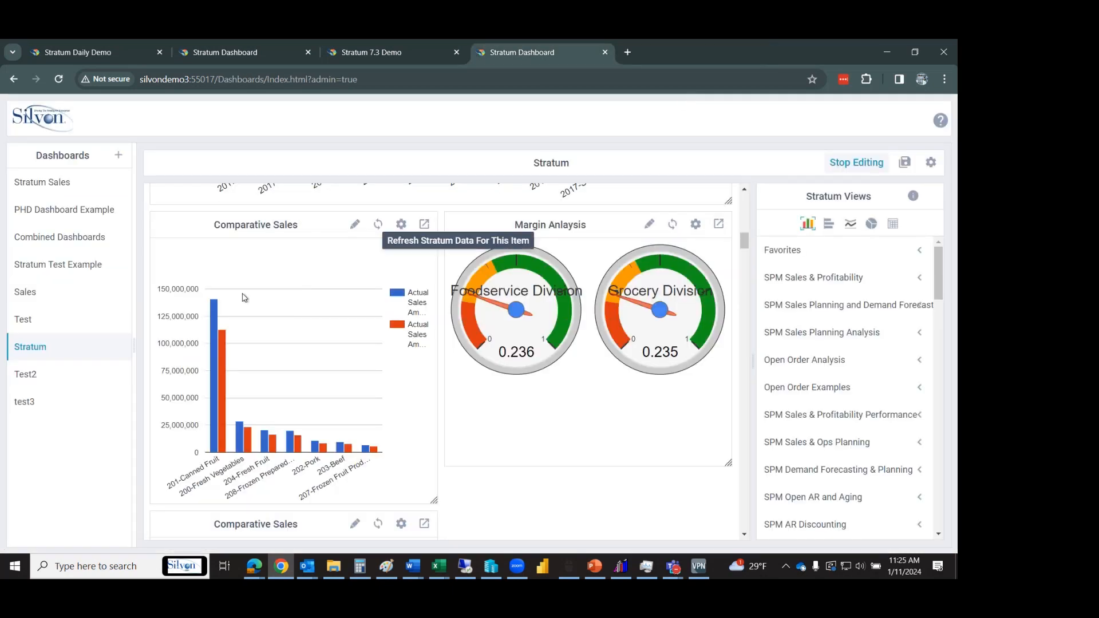
Open the Stratum dashboard from the Dashboards list in a separate browser tab.
left_click_drag(744, 241, 743, 197)
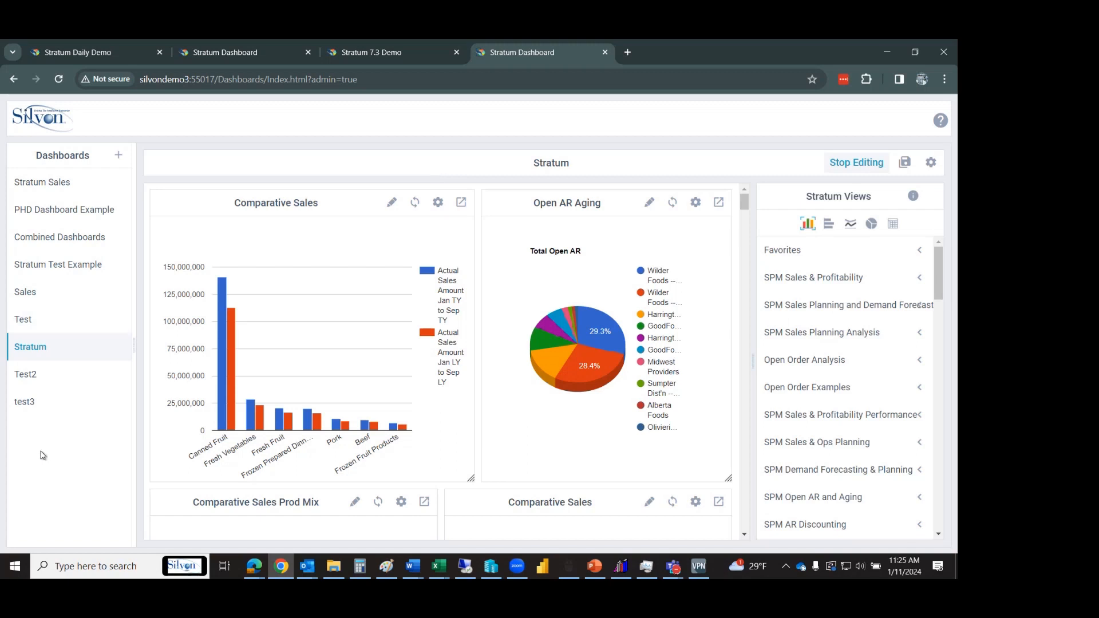
right_click(51, 350)
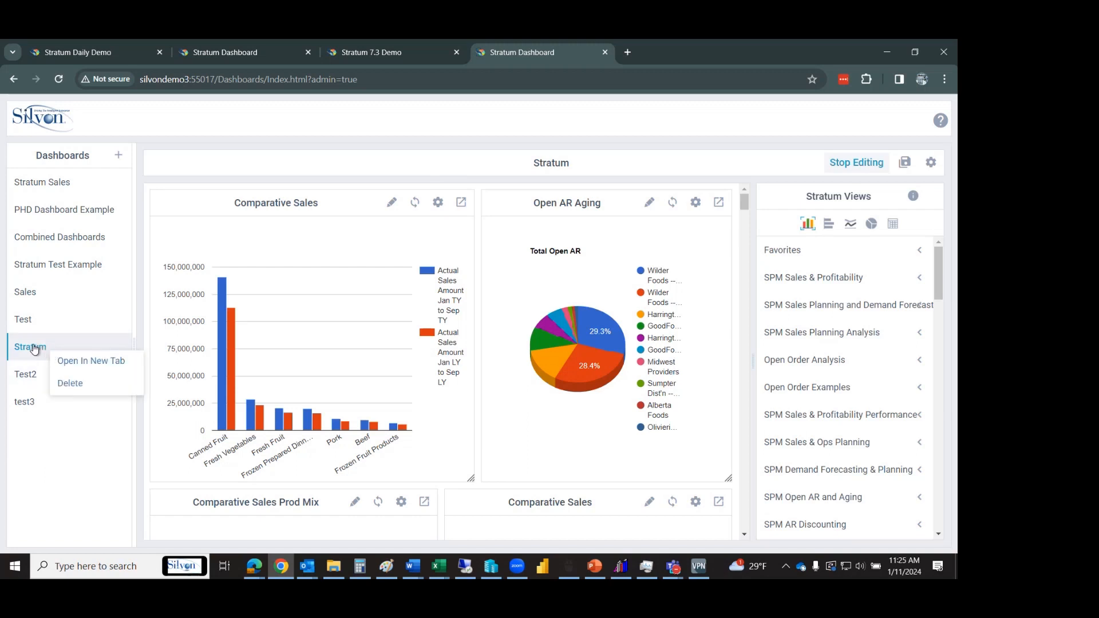
right_click(34, 350)
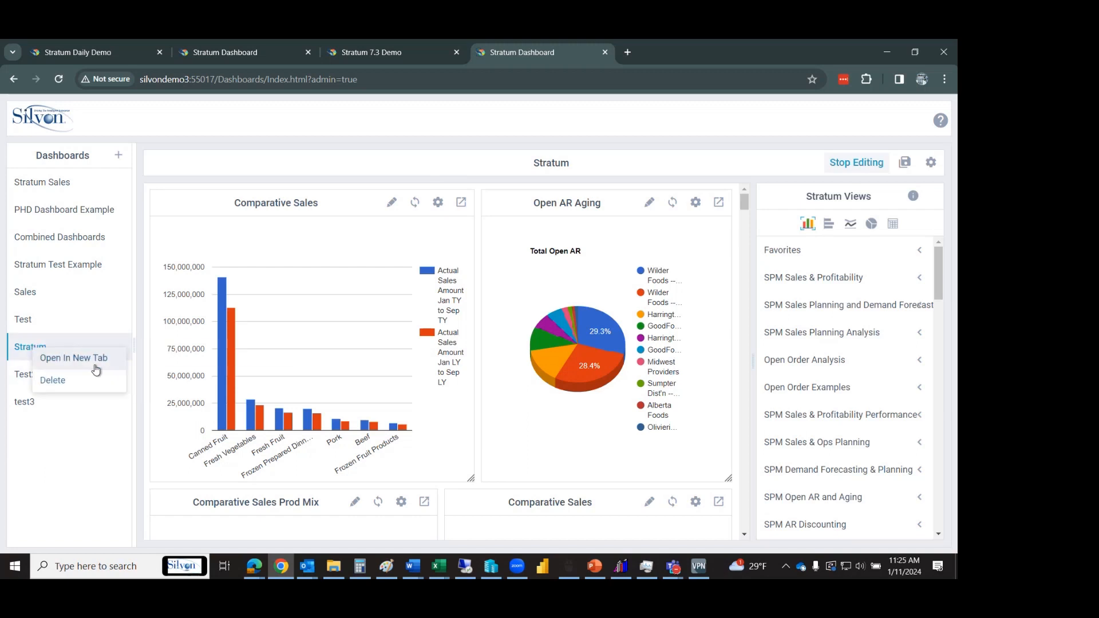
left_click(73, 358)
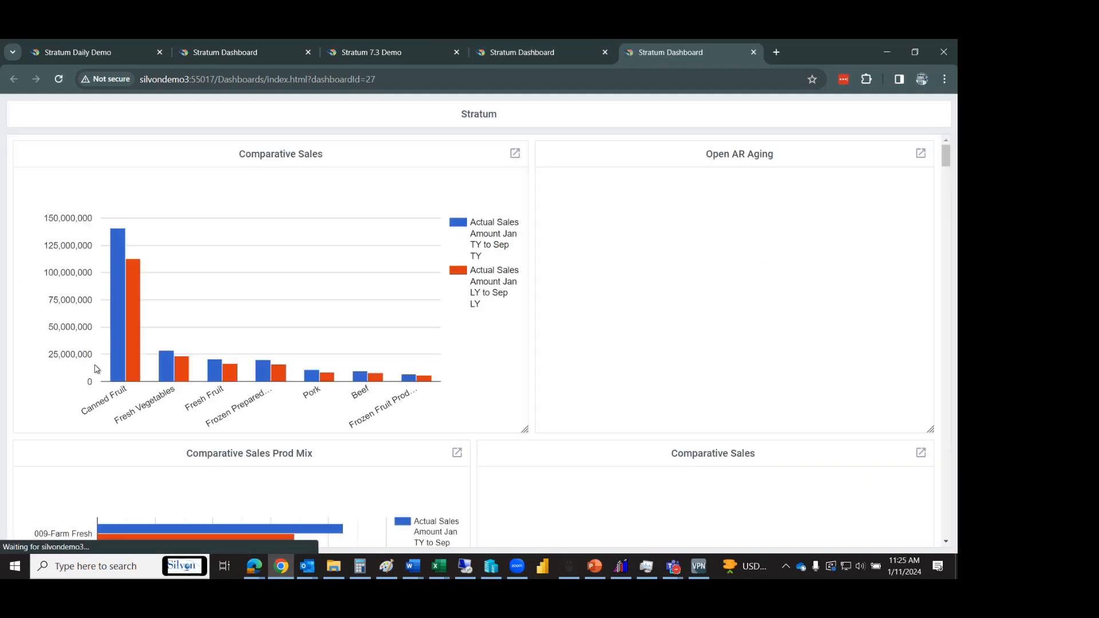
Copy the standalone dashboard's URL, then bring up the Stratum Daily Demo site's main menu.
left_click(394, 74)
key("ctrl+c")
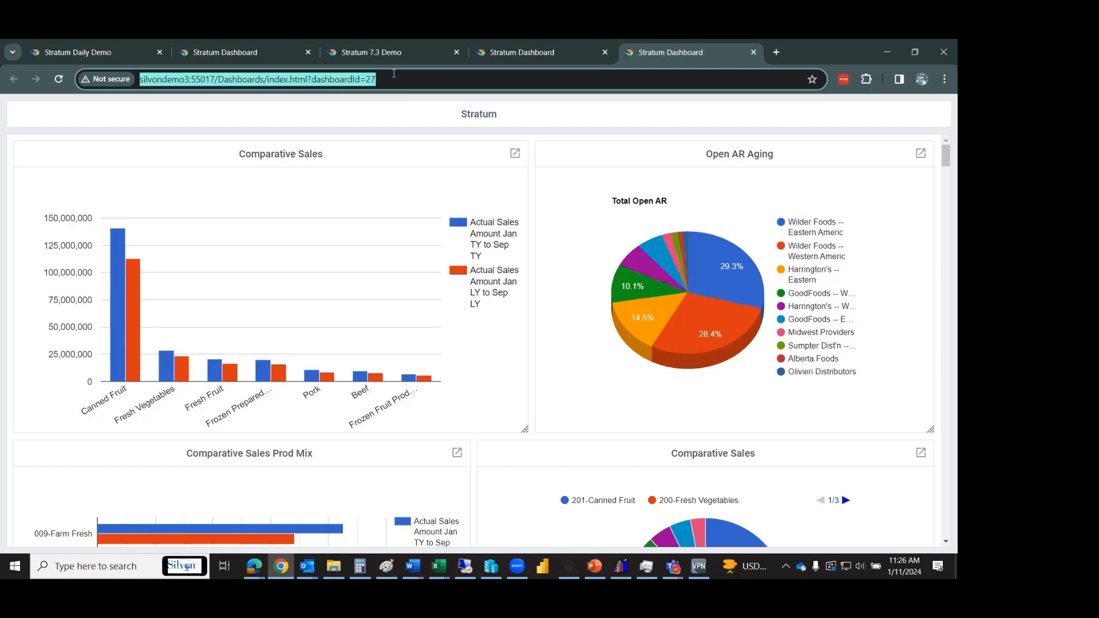
left_click(263, 52)
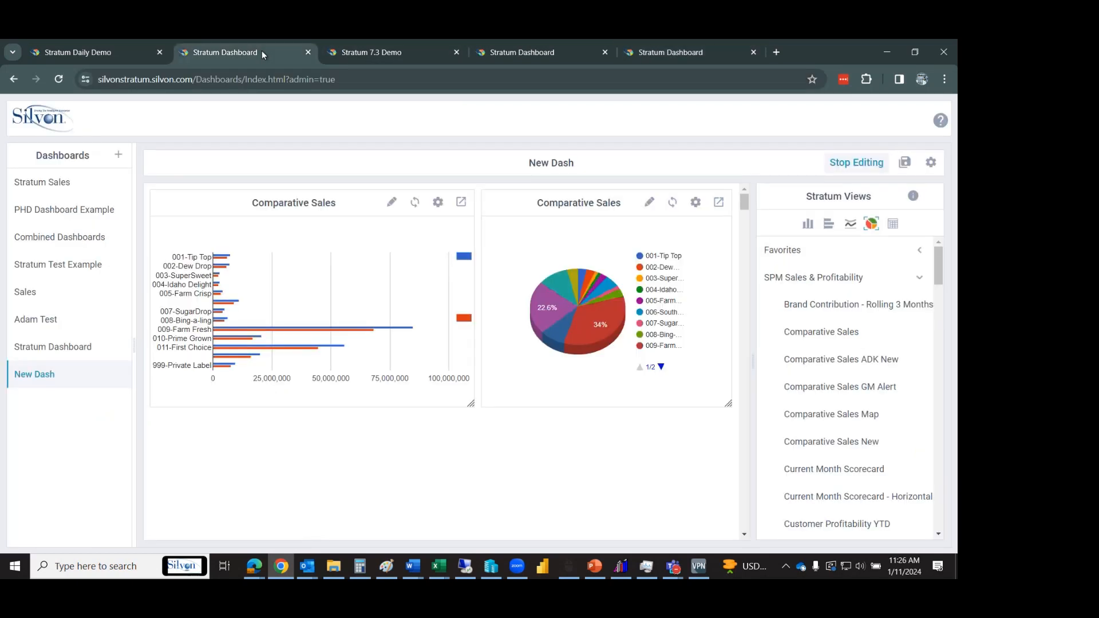
left_click(129, 54)
left_click(942, 107)
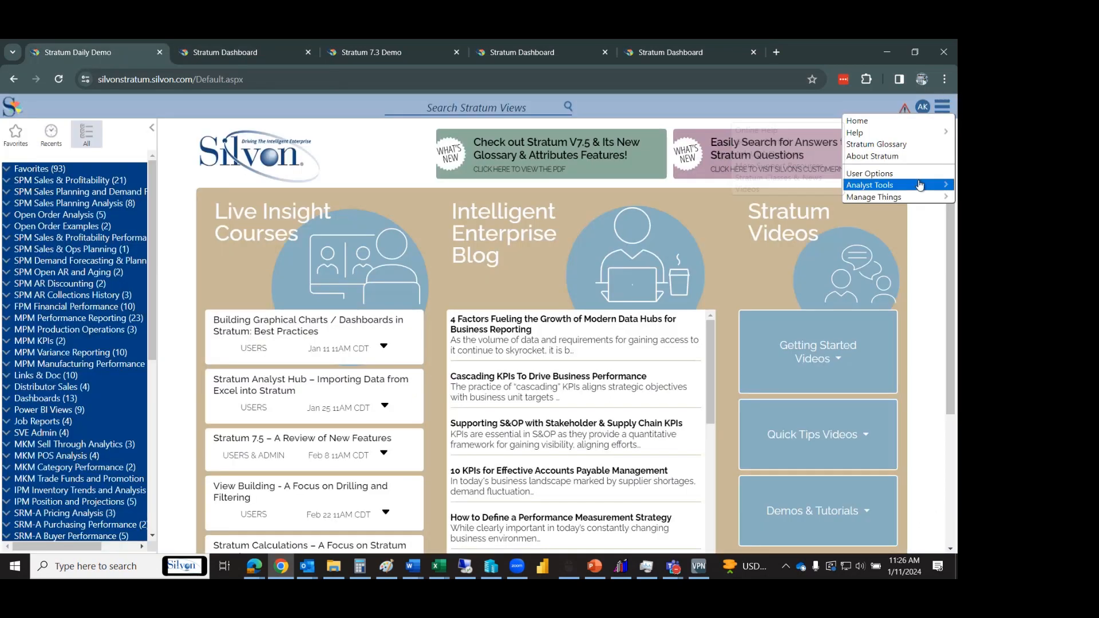
Paste the copied dashboardId=27 URL into the Application settings' Global Home Page field.
mouse_move(915, 203)
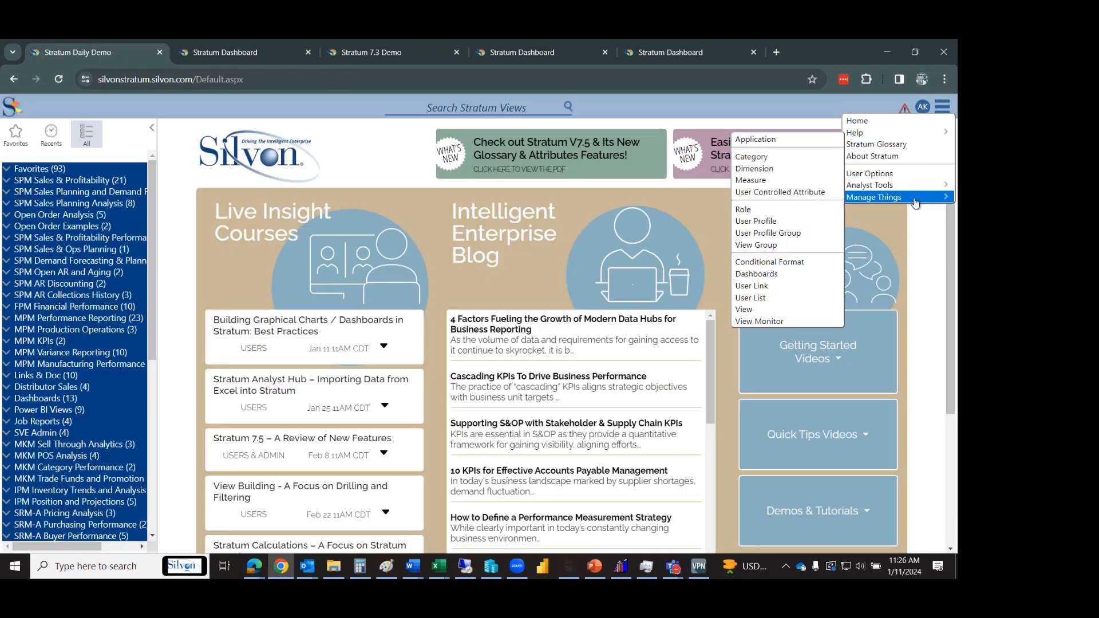
left_click(756, 139)
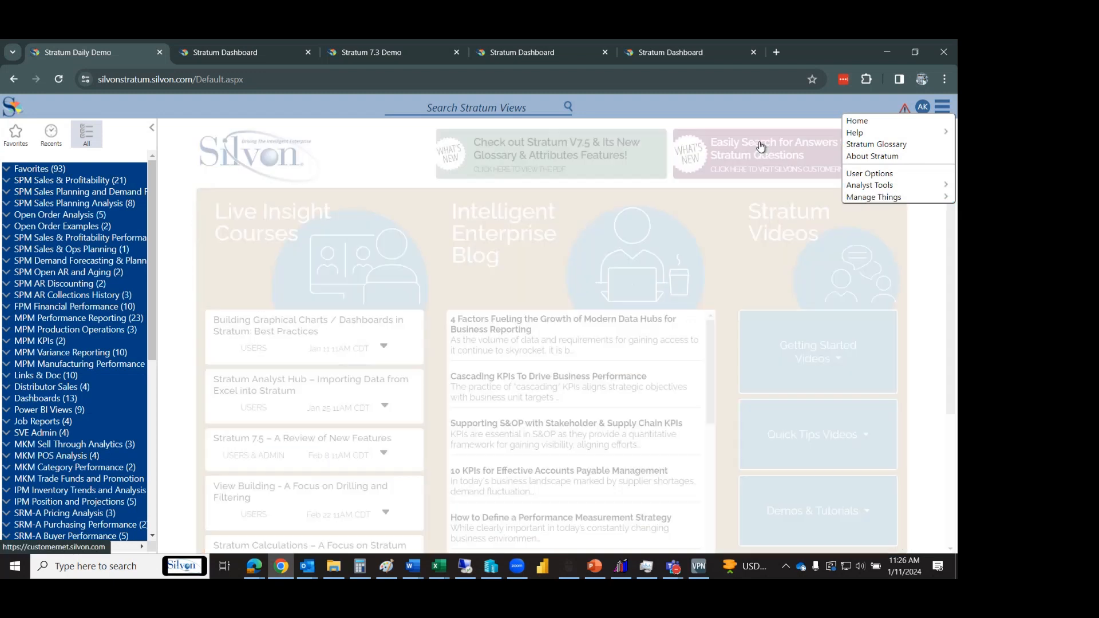
left_click(334, 193)
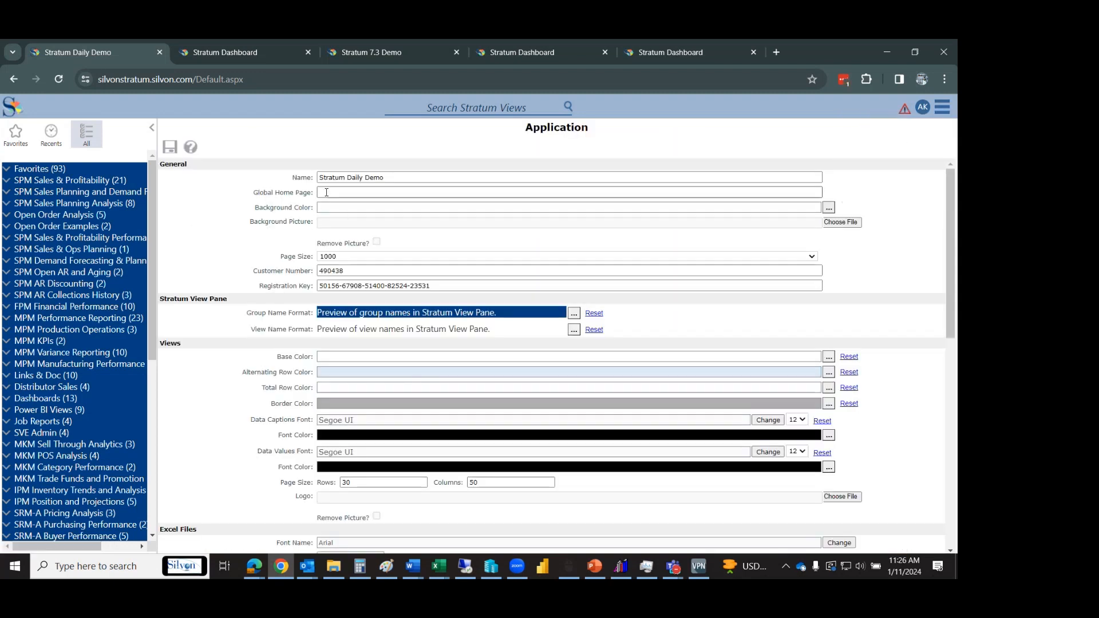
key("ctrl+v")
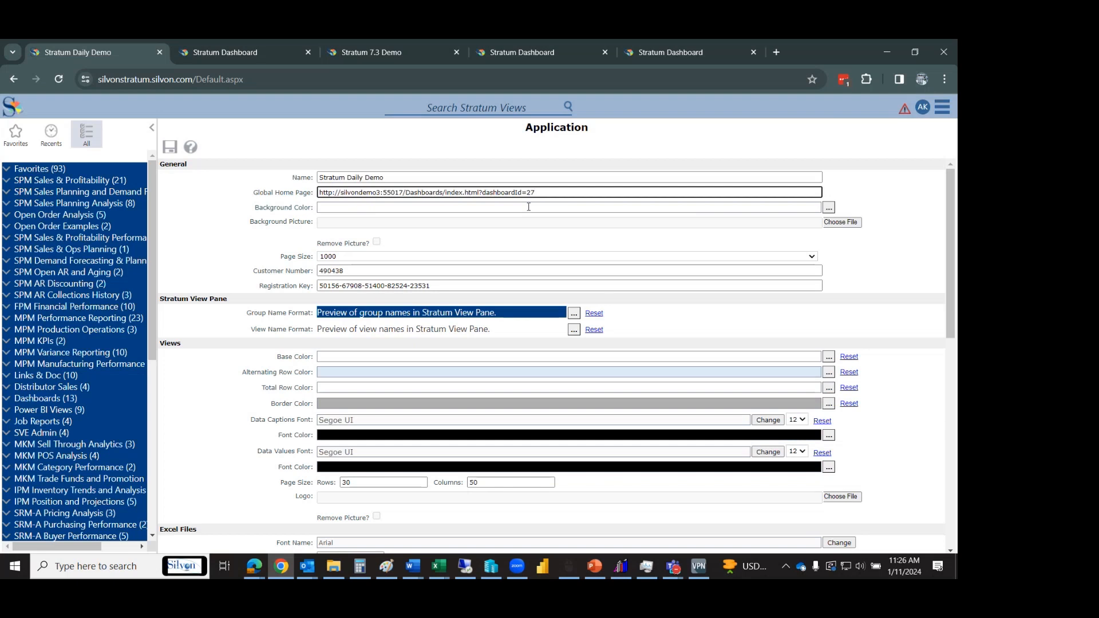
Glance over the 7.3 Demo dashboard, then reopen the main menu on the Application settings tab.
left_click(379, 54)
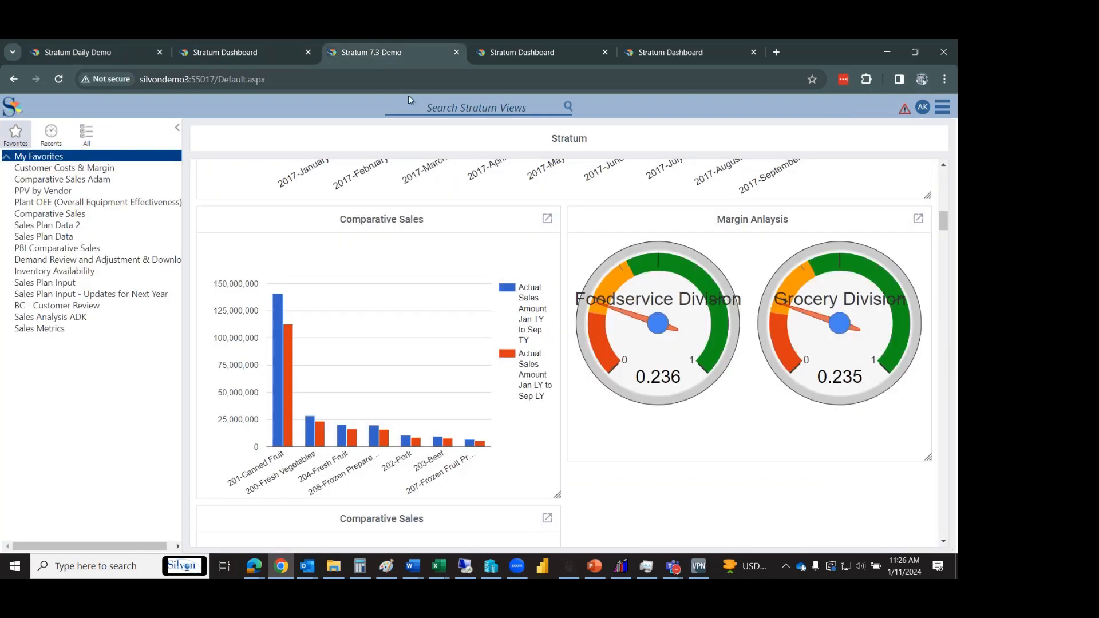
scroll(950, 216, "up", 1)
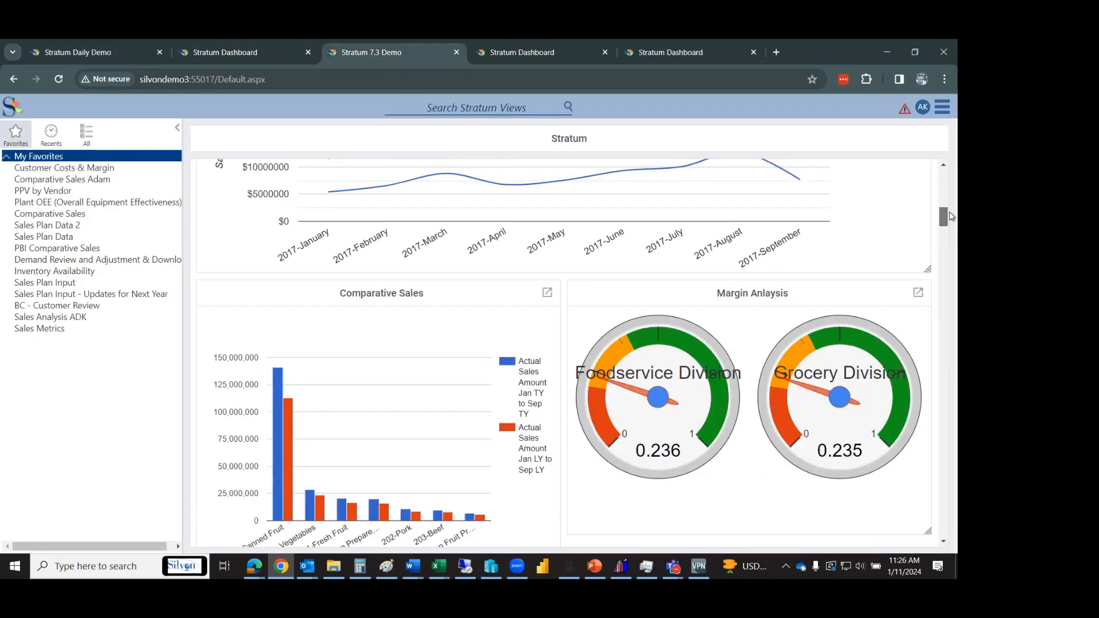
left_click_drag(950, 216, 946, 174)
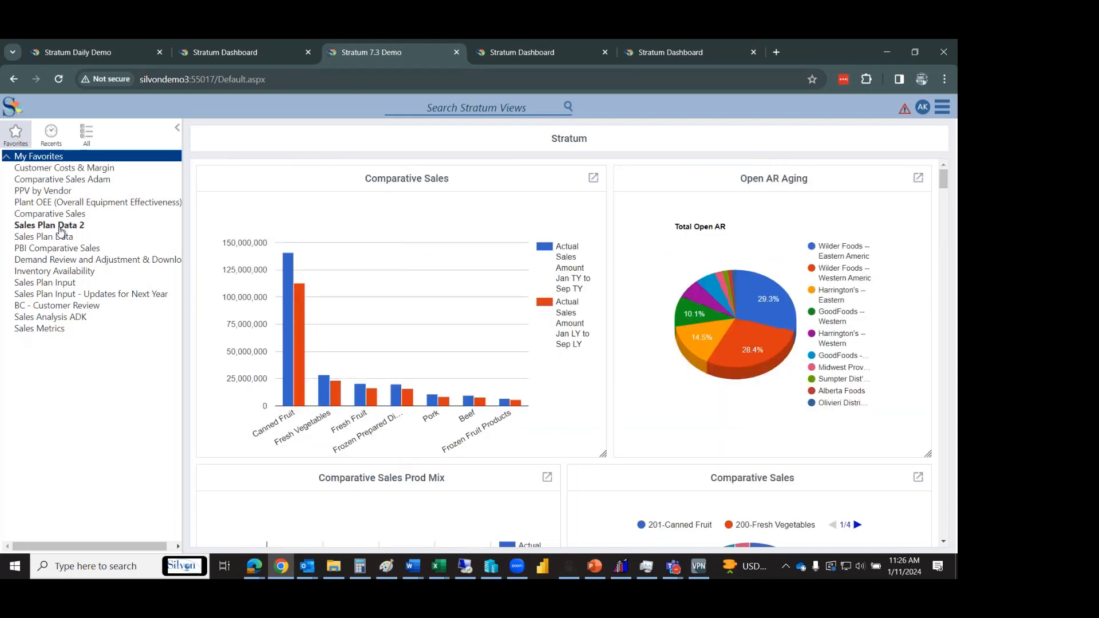
left_click(202, 49)
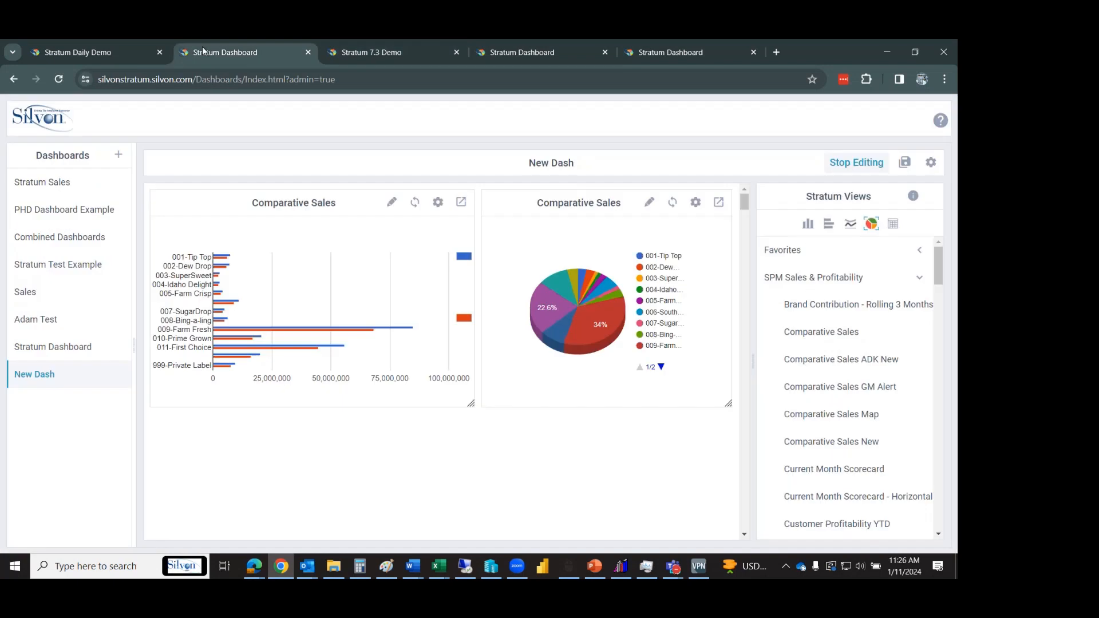
left_click(111, 48)
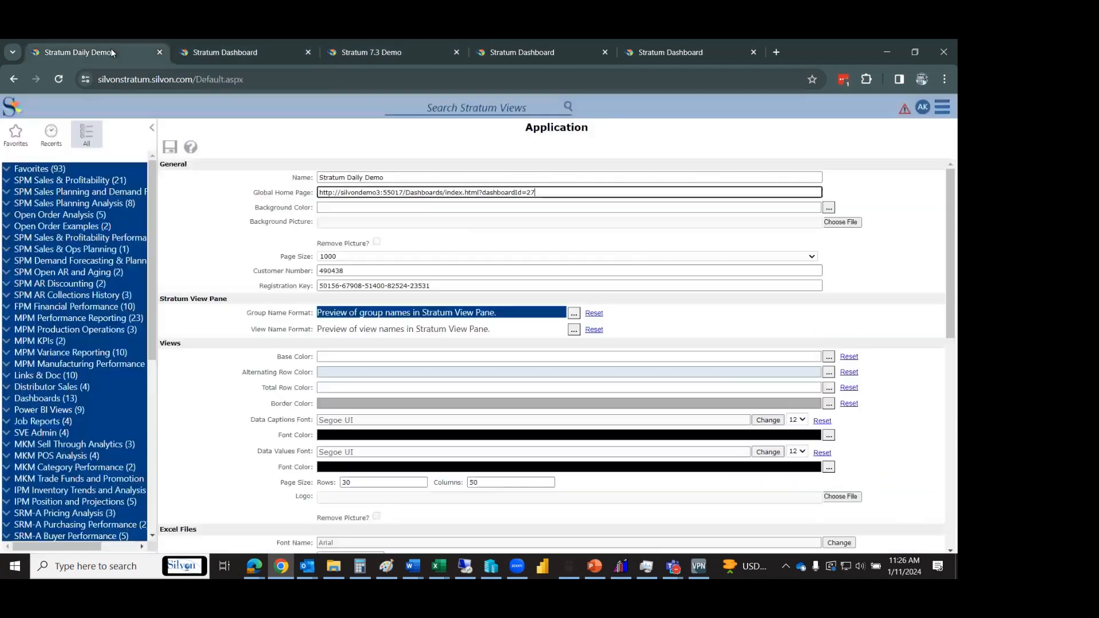
left_click(942, 107)
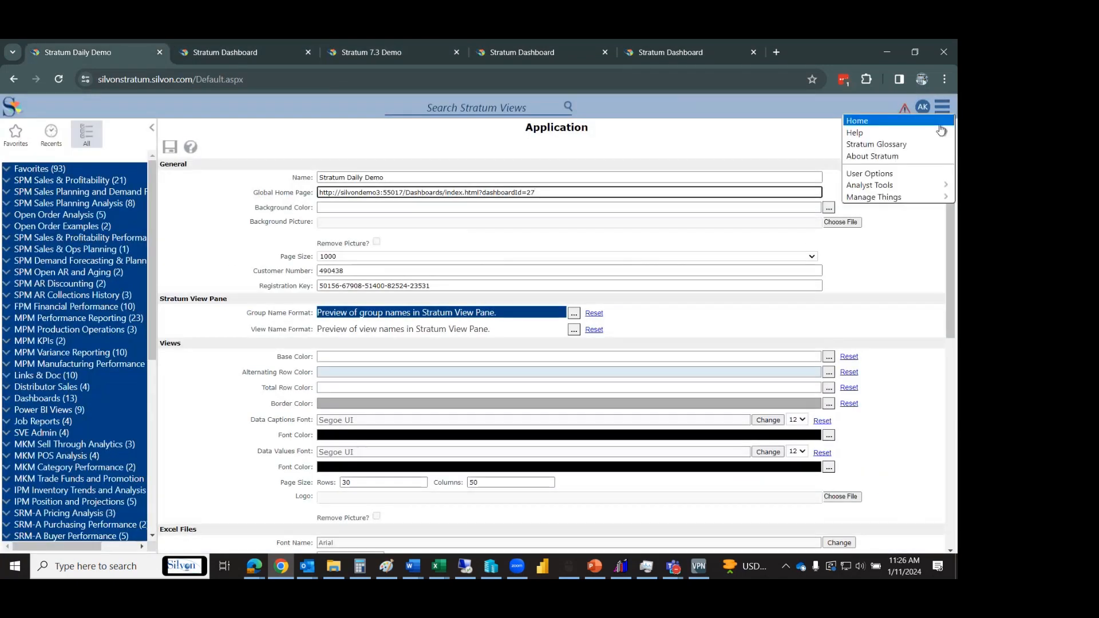
Start a new Global user link named 'Stratum Dashboard' under Manage Things > User Link.
mouse_move(941, 132)
left_click(764, 288)
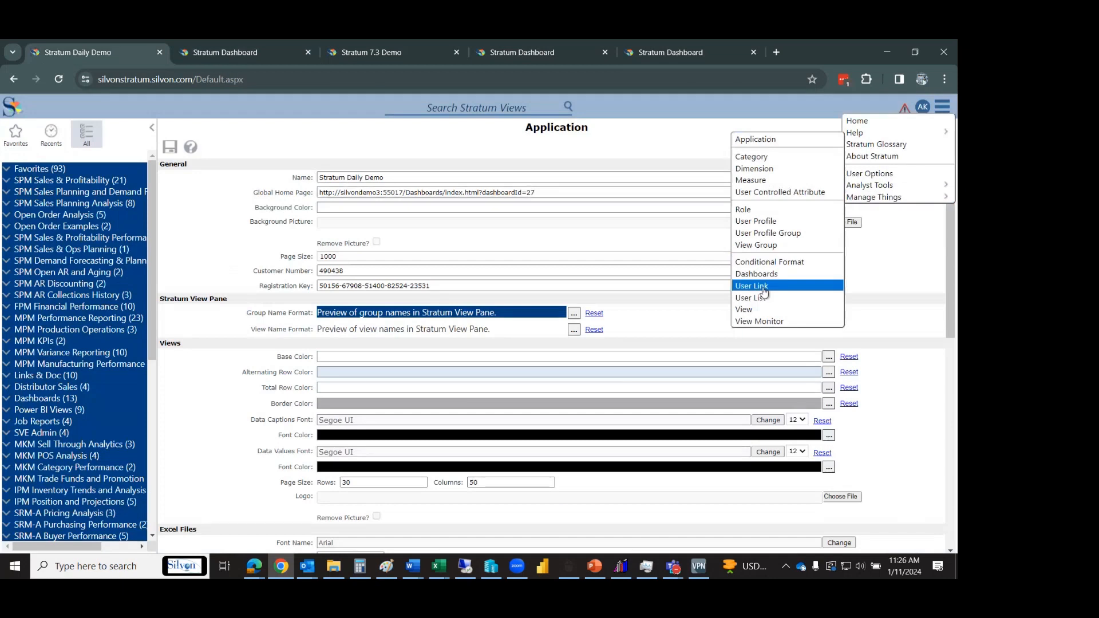
left_click(351, 212)
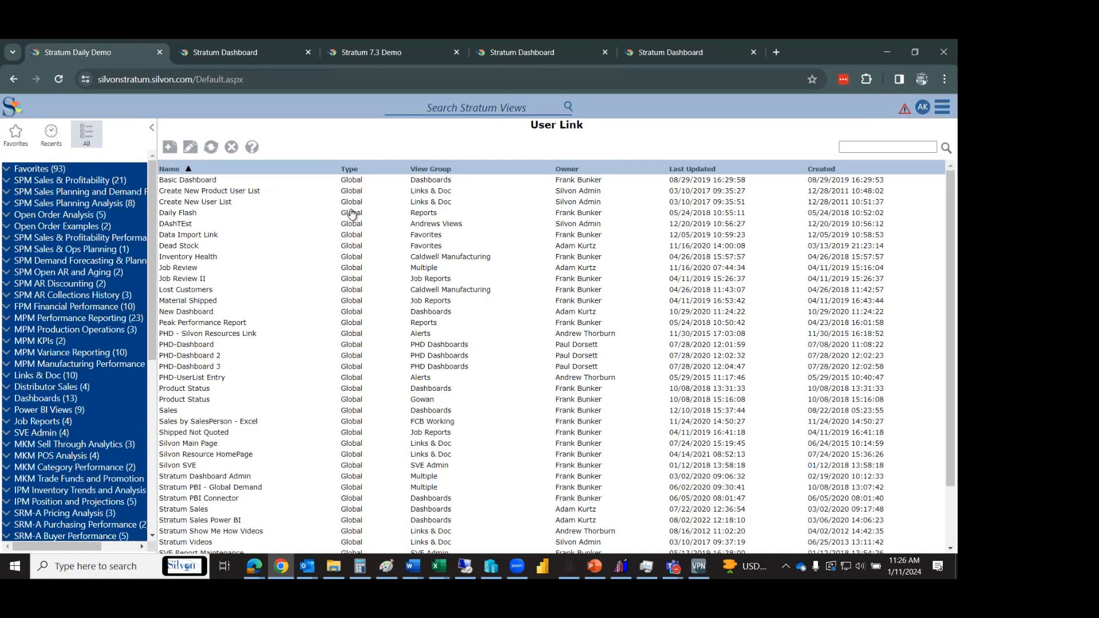
left_click(239, 166)
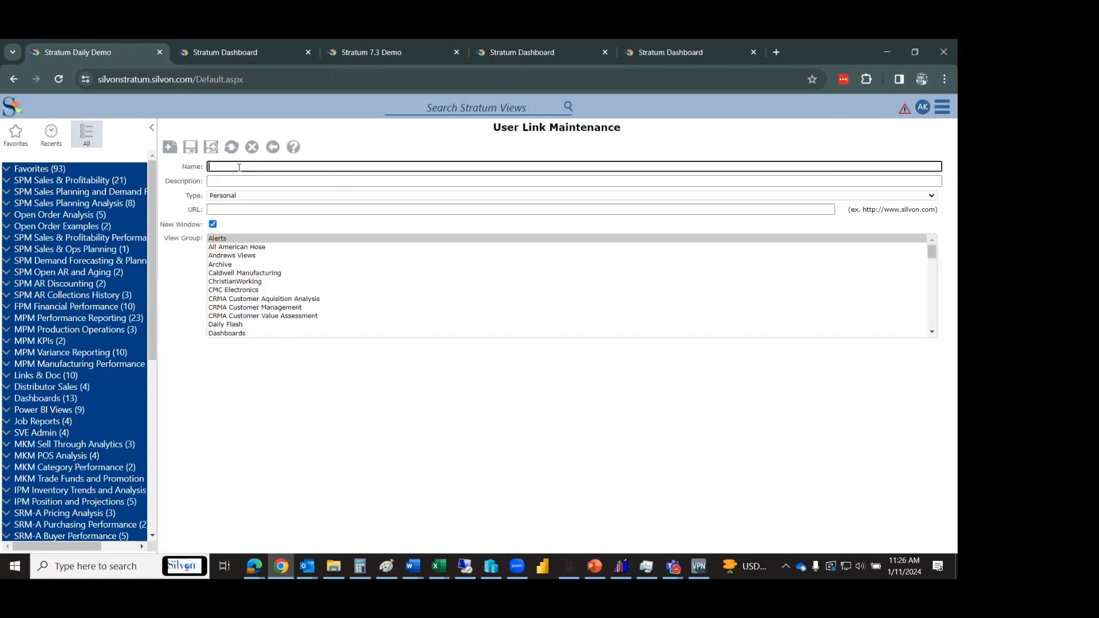
type("Strat")
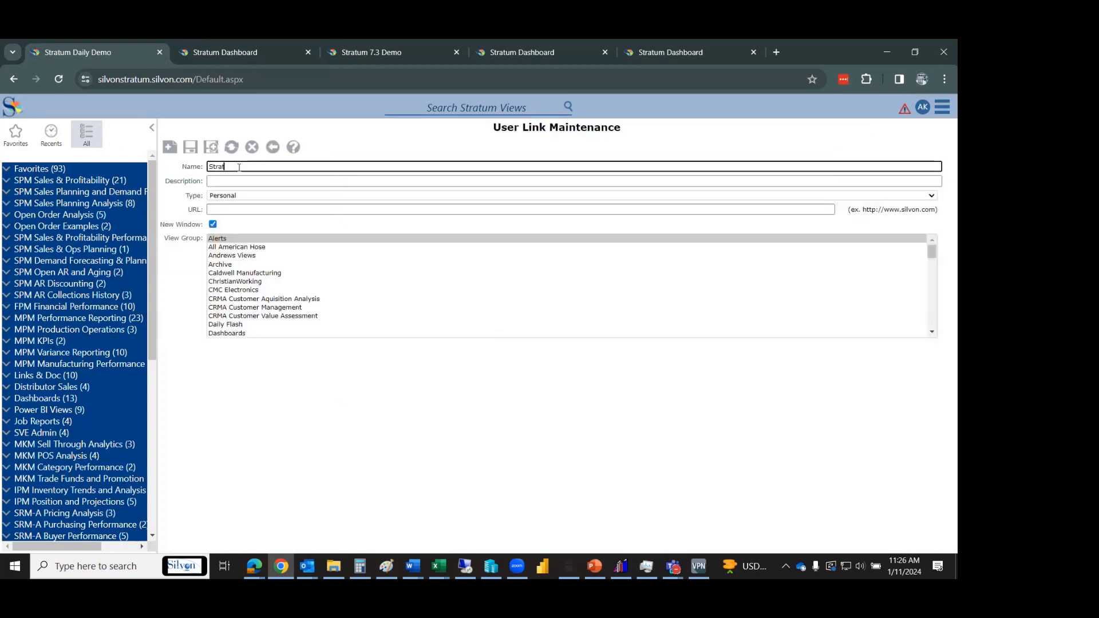
type("um Dashboard")
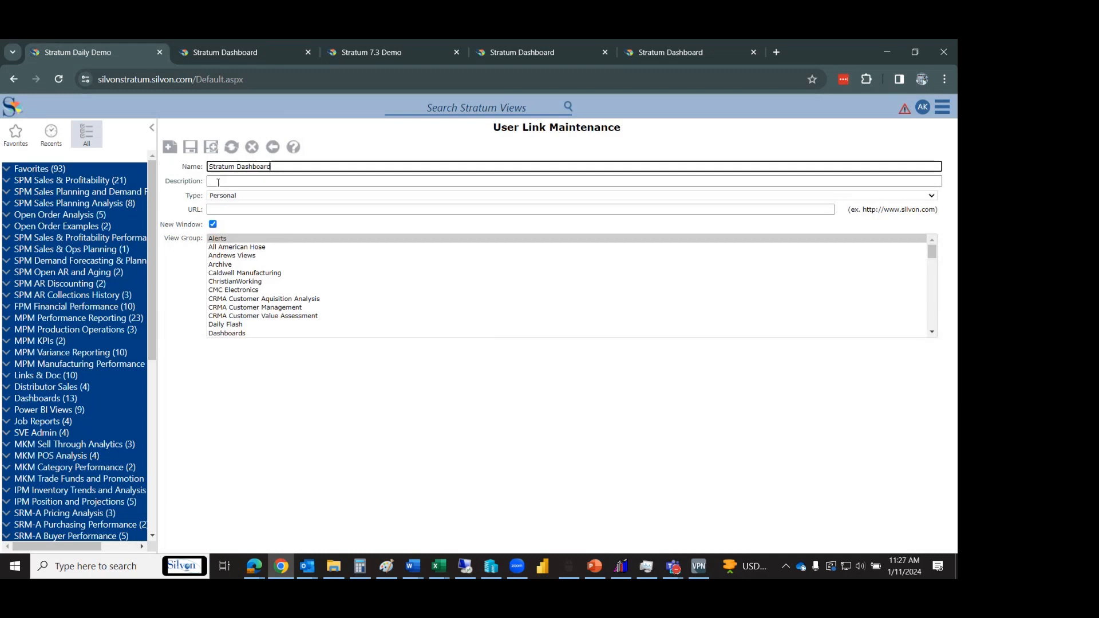
left_click(228, 196)
left_click(221, 214)
Give the link the dashboard URL in the Favorites group, opening in the same window, and save.
left_click(242, 210)
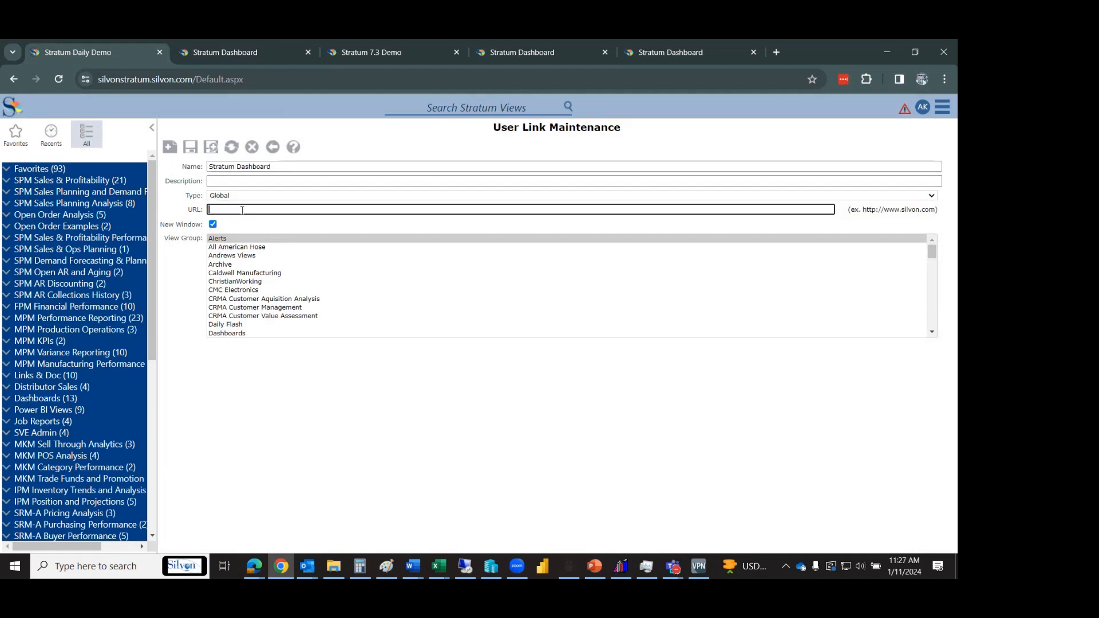
key("ctrl+v")
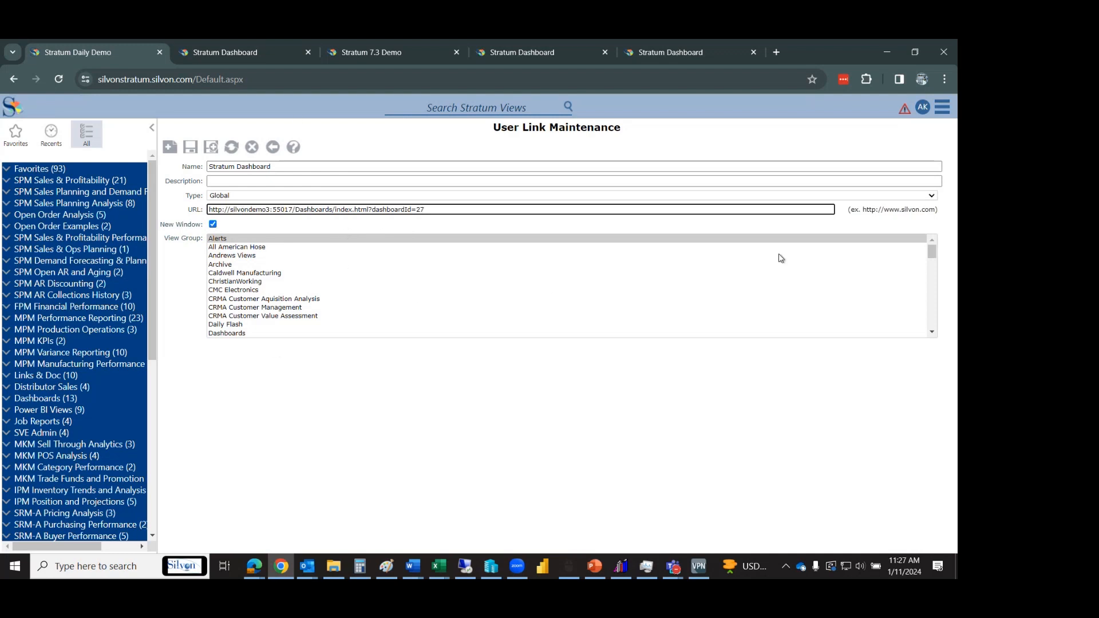
mouse_move(934, 245)
left_mouse_down()
mouse_move(941, 309)
mouse_move(943, 262)
left_mouse_up()
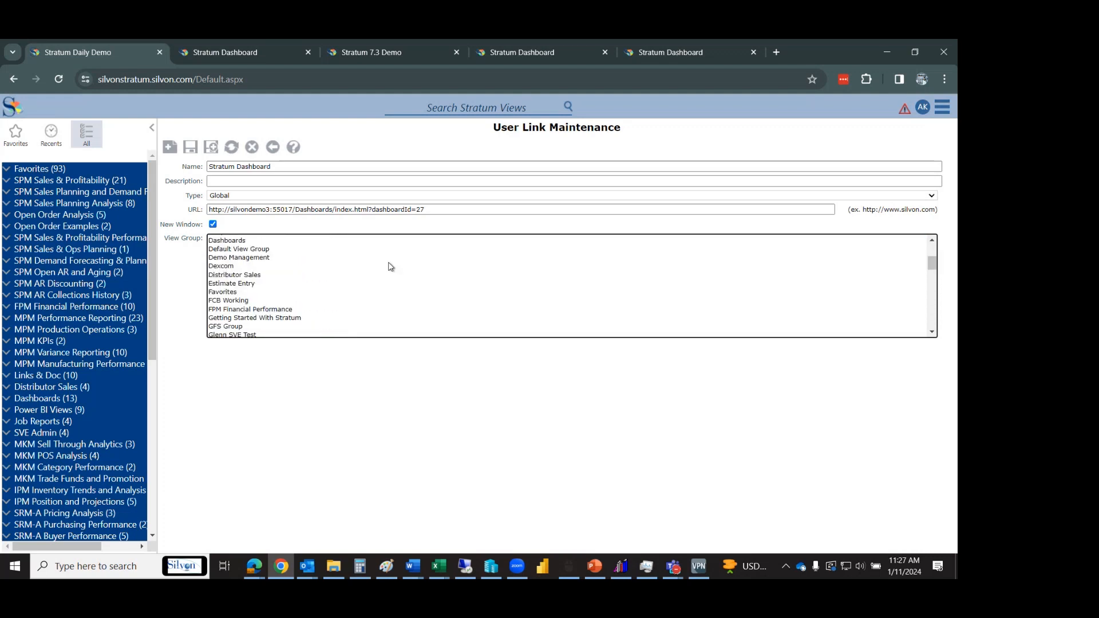
left_click(229, 293)
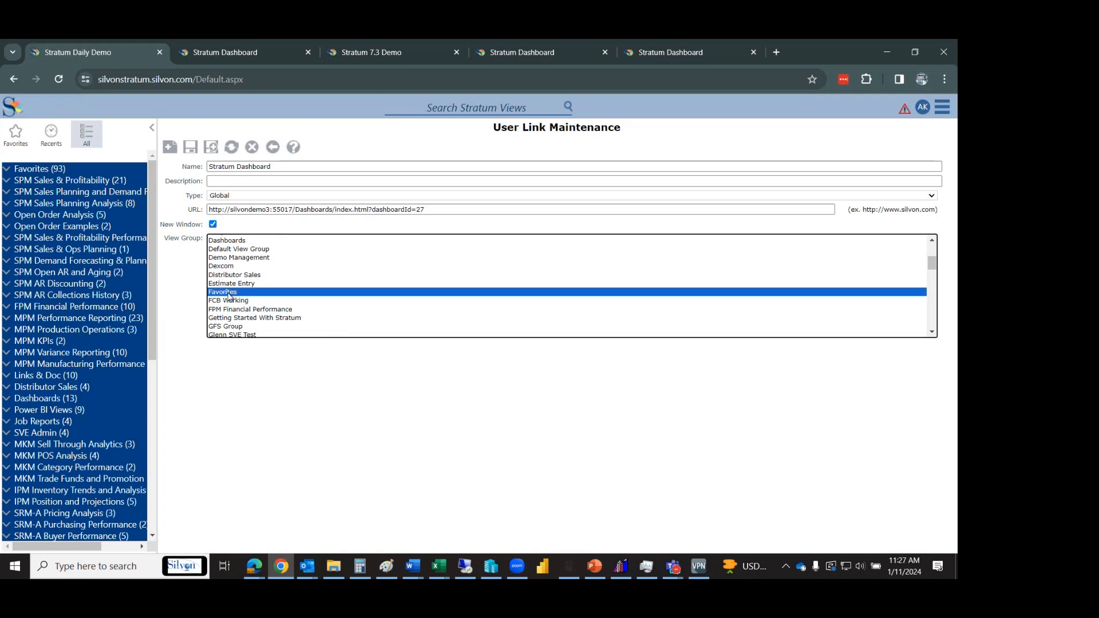
left_click(213, 224)
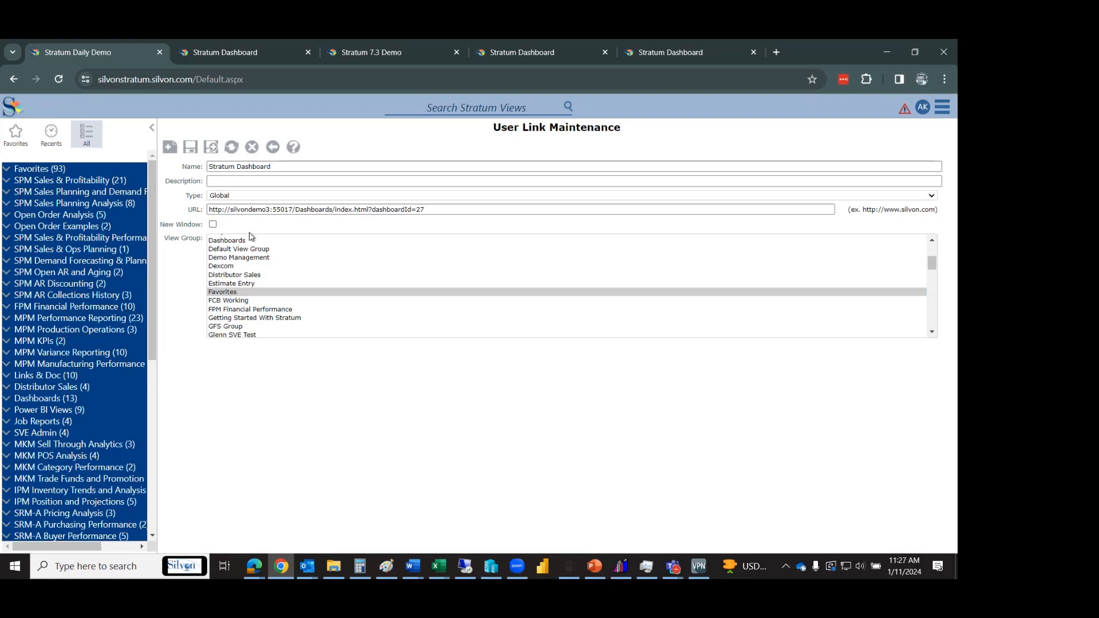
left_click(190, 147)
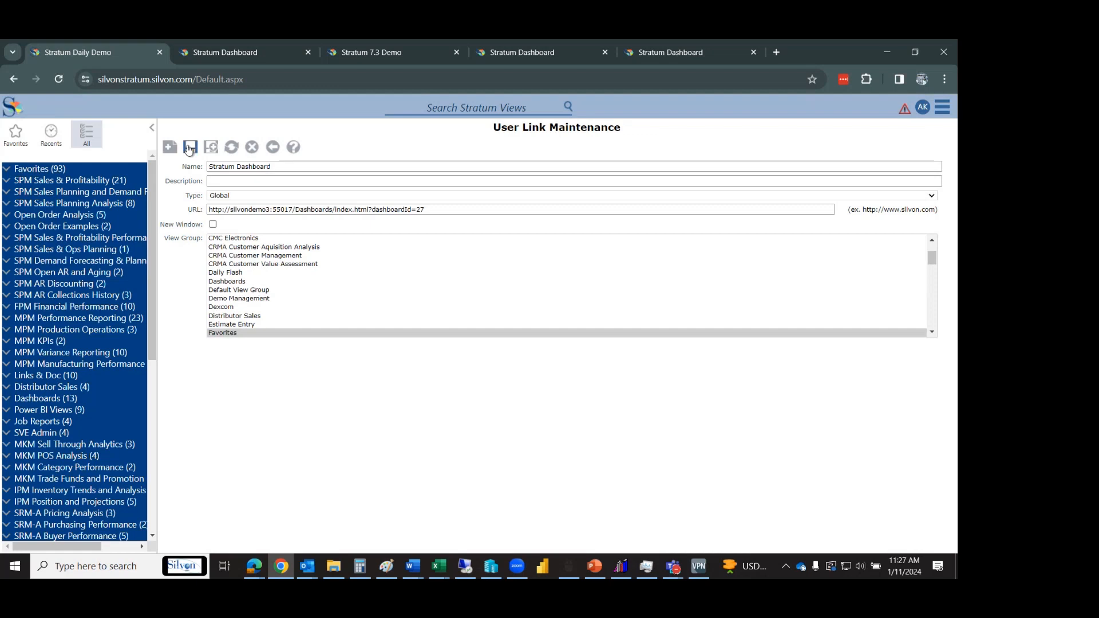
Expand Favorites to find the new Stratum Dashboard link.
left_click(61, 169)
left_click_drag(149, 191, 160, 344)
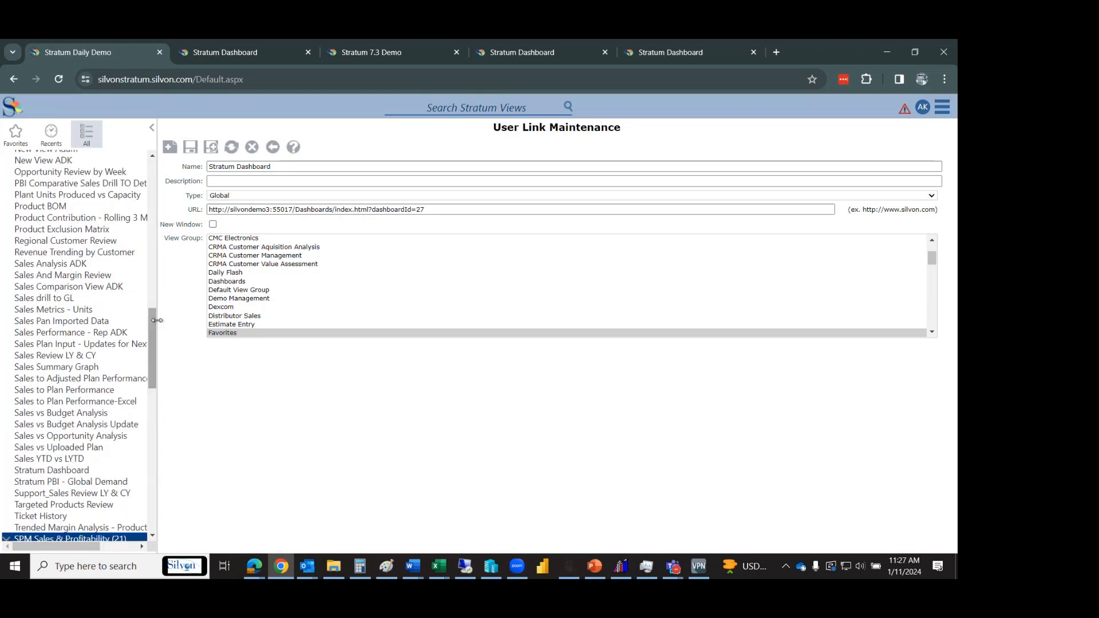
left_click_drag(149, 338, 156, 370)
Launch the Stratum Dashboard favorite, then show the 7.3 Demo site's Manage Things list.
left_click(61, 333)
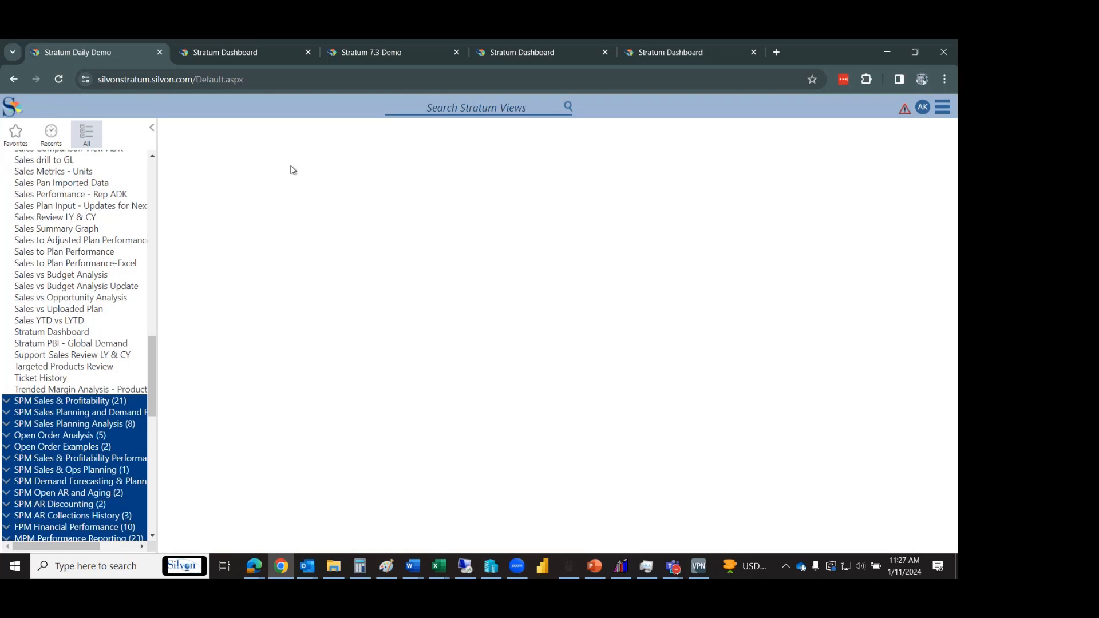
left_click(345, 56)
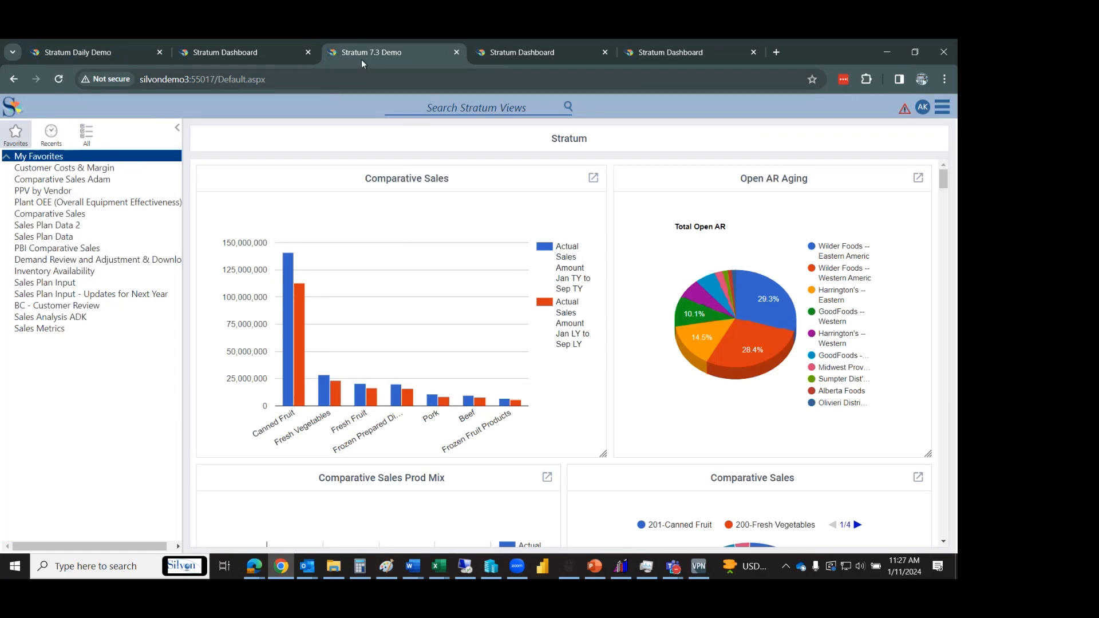
left_click(938, 112)
mouse_move(922, 187)
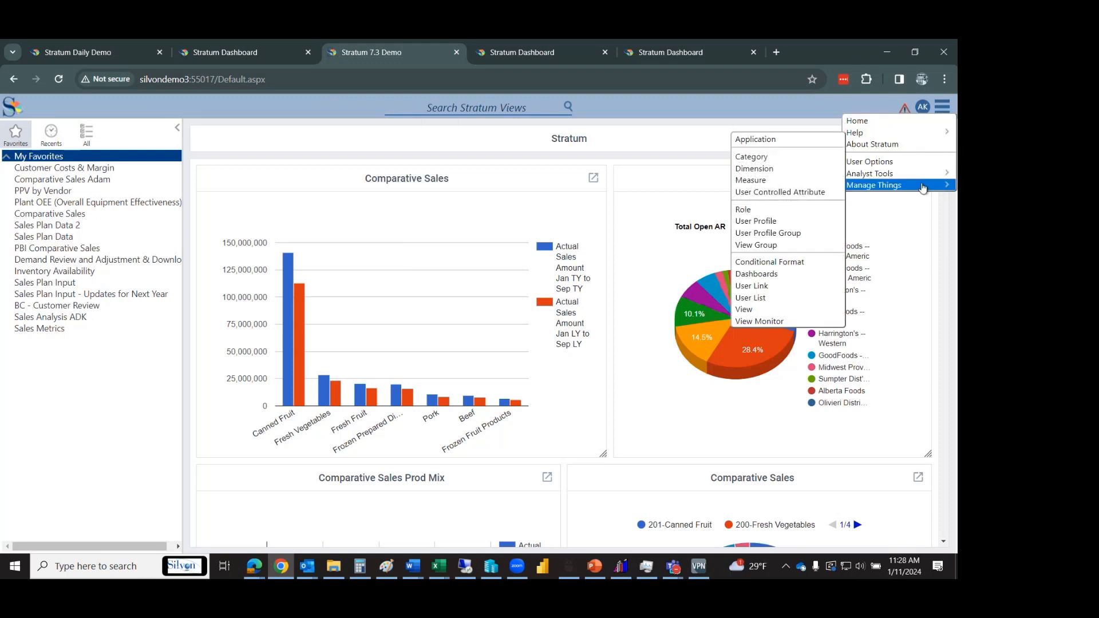